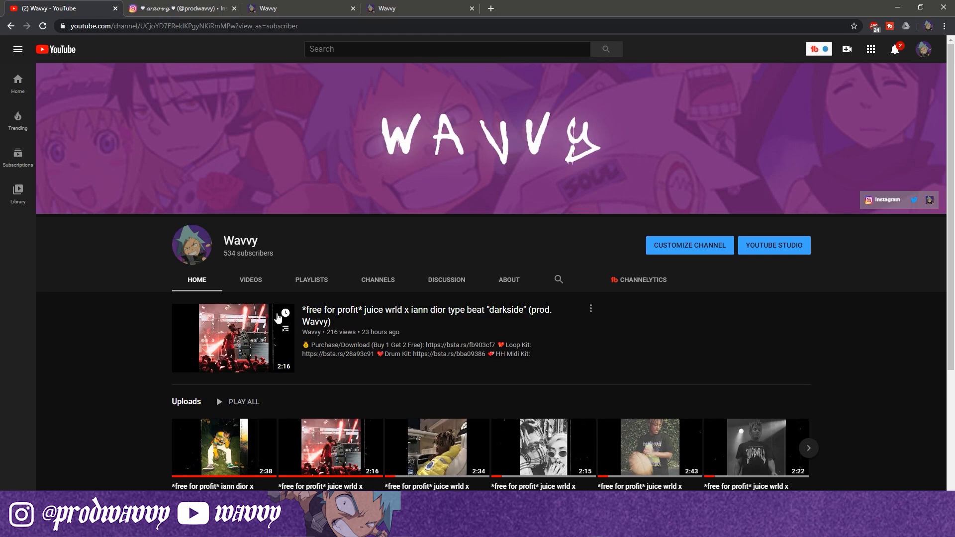
# - Look over the Wavvy YouTube channel, the prodwavvy Instagram profile and the track list on the BeatStars store
pyautogui.scroll(-4, 366, 248)
pyautogui.scroll(4, 366, 248)
pyautogui.click(152, 5)
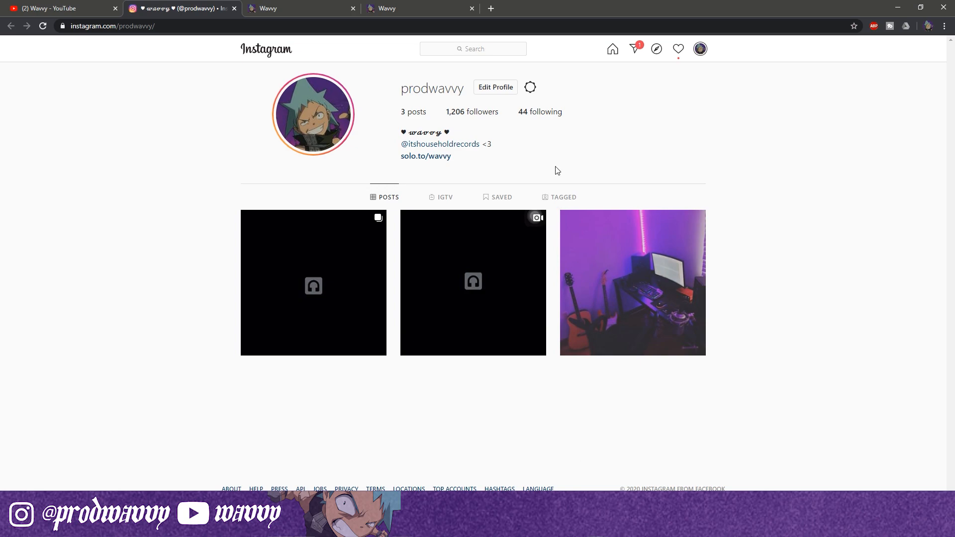
pyautogui.click(299, 8)
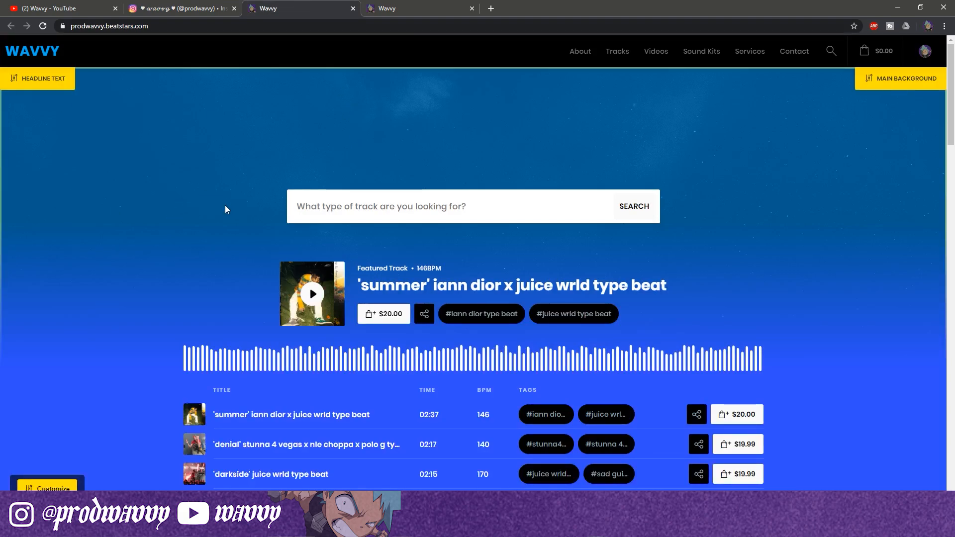
pyautogui.scroll(-1, 227, 208)
pyautogui.scroll(-6, 229, 206)
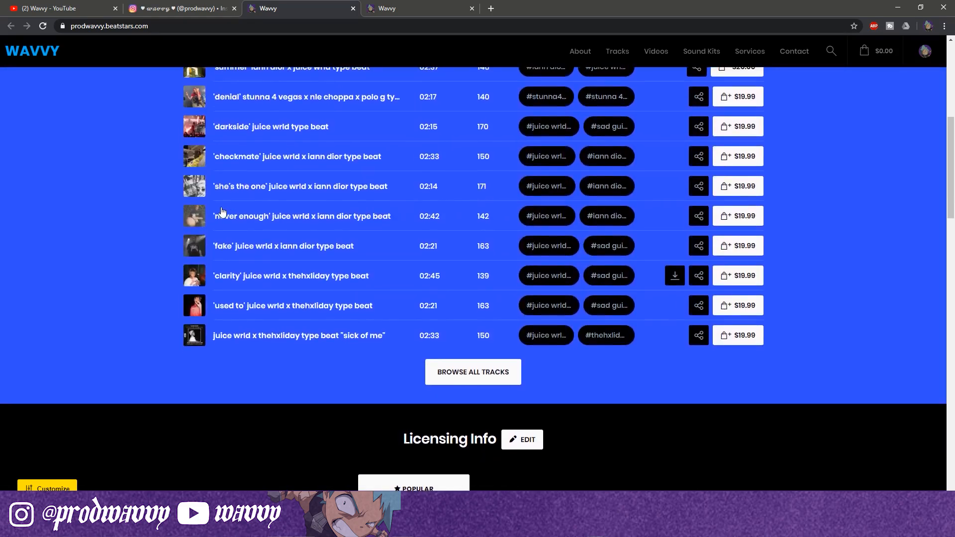
pyautogui.scroll(7, 222, 212)
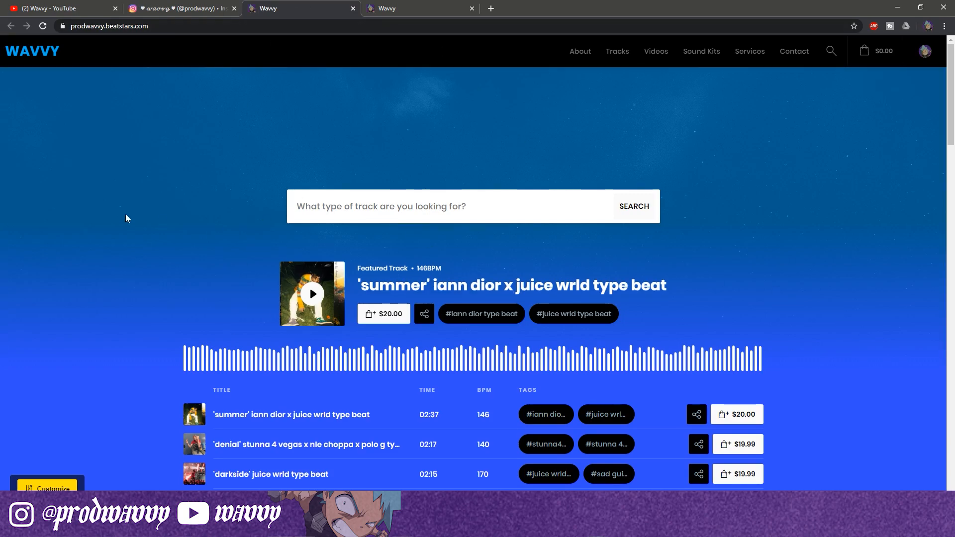
# - View the Household 100 Loop Kit among the BeatStars sound kits and play its audio preview
pyautogui.click(415, 5)
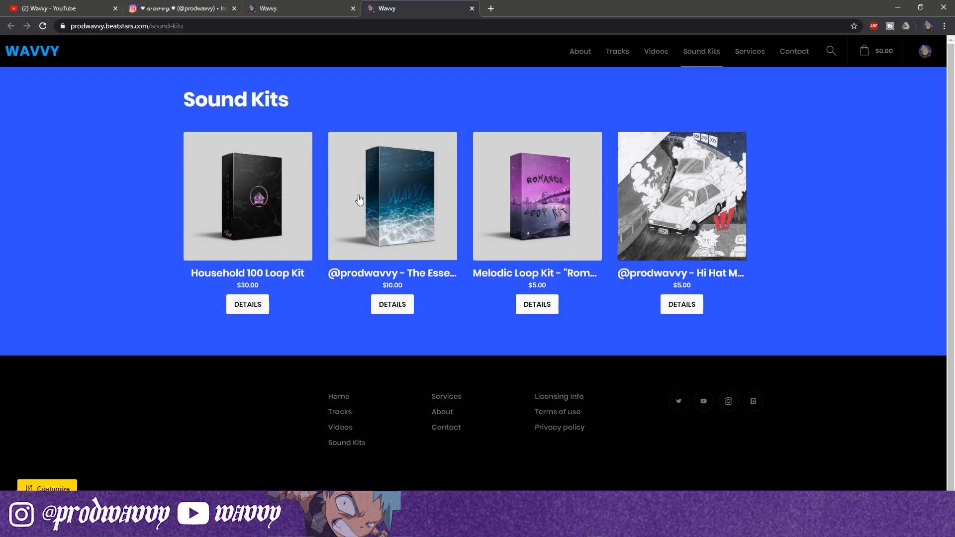
pyautogui.click(215, 183)
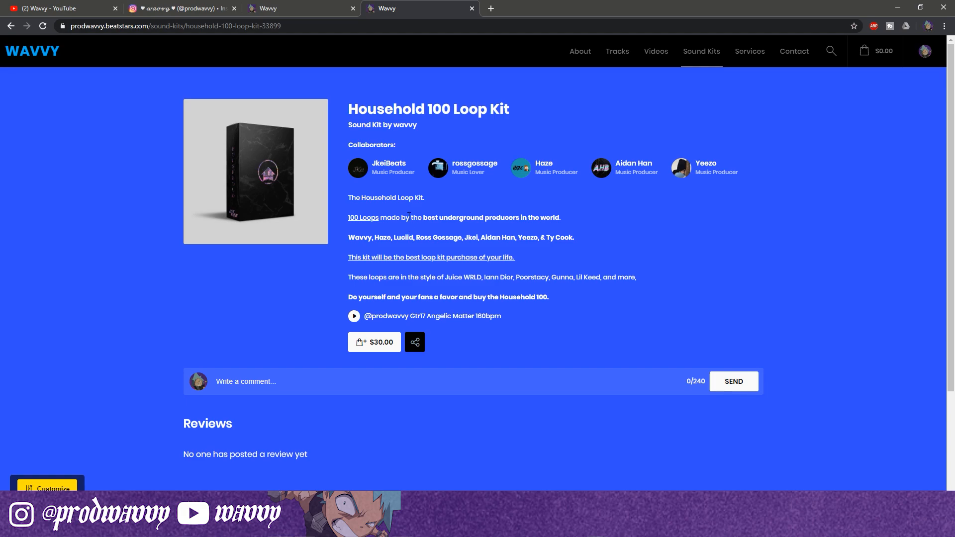
pyautogui.click(353, 319)
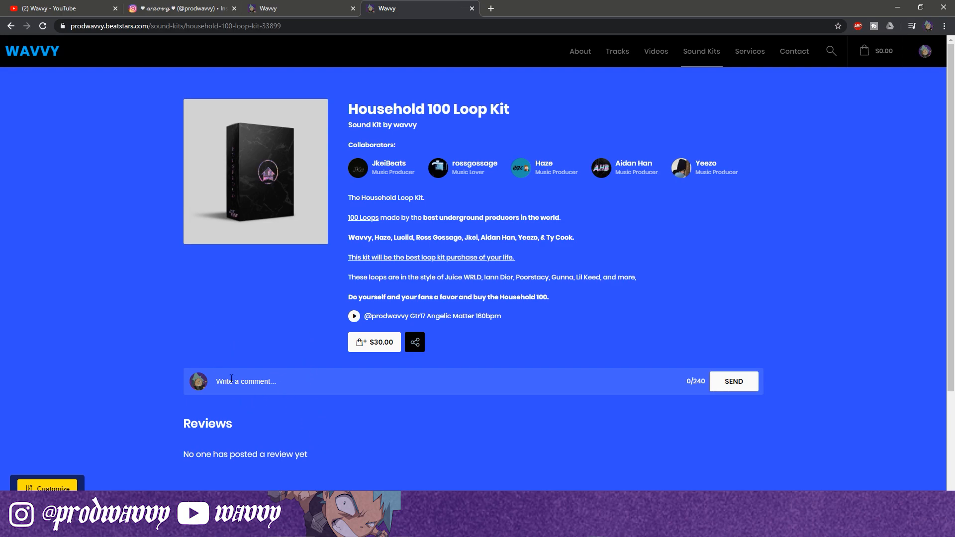
# - Switch to FL Studio, set the project tempo to 171 BPM and add a Keyscape instrument channel
pyautogui.hotkey('alt', 'Tab')
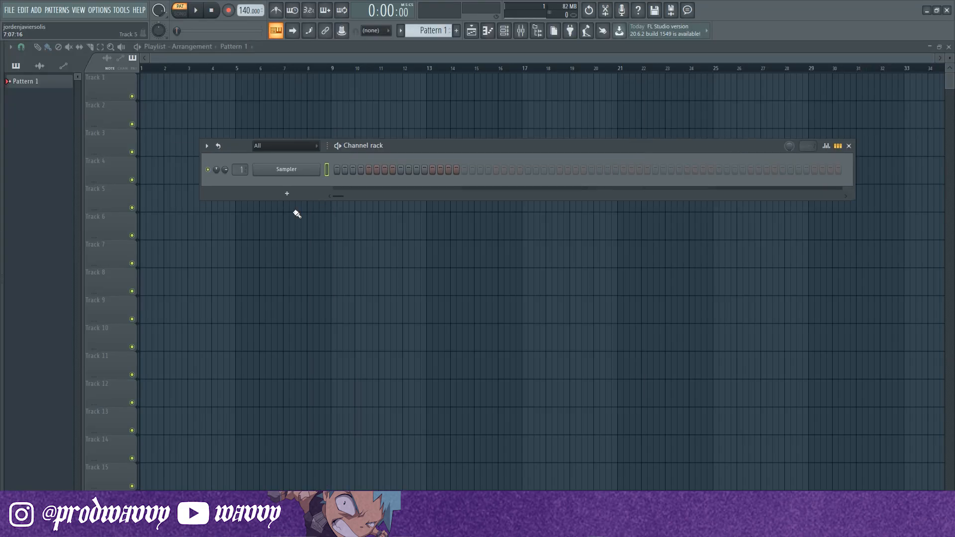
pyautogui.moveTo(247, 12); pyautogui.dragTo(244, 8)
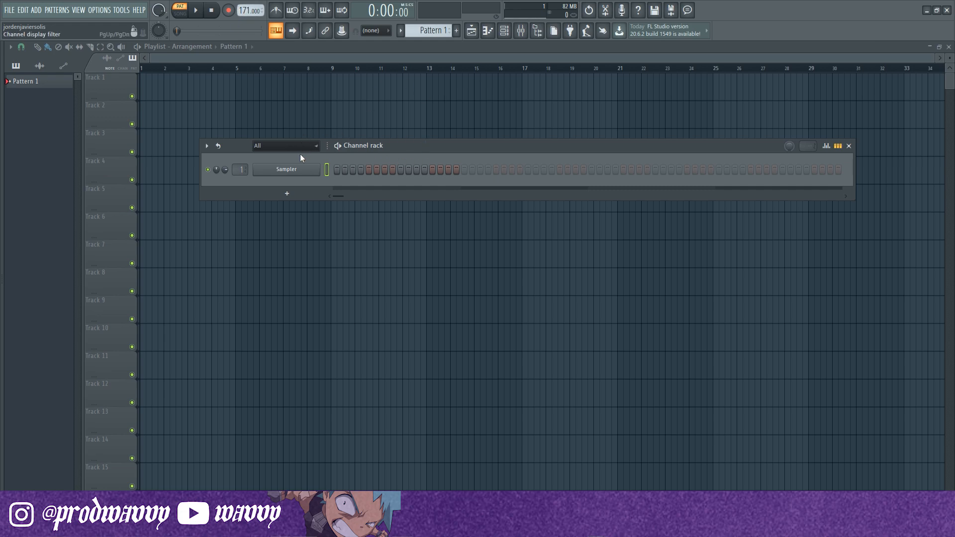
pyautogui.click(298, 196)
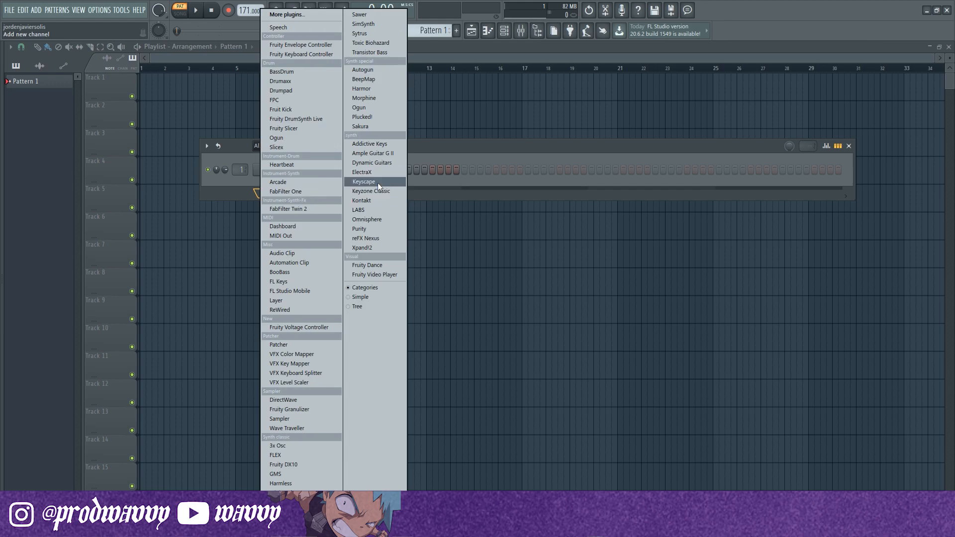
pyautogui.click(377, 182)
pyautogui.click(128, 306)
pyautogui.moveTo(340, 129); pyautogui.dragTo(440, 99)
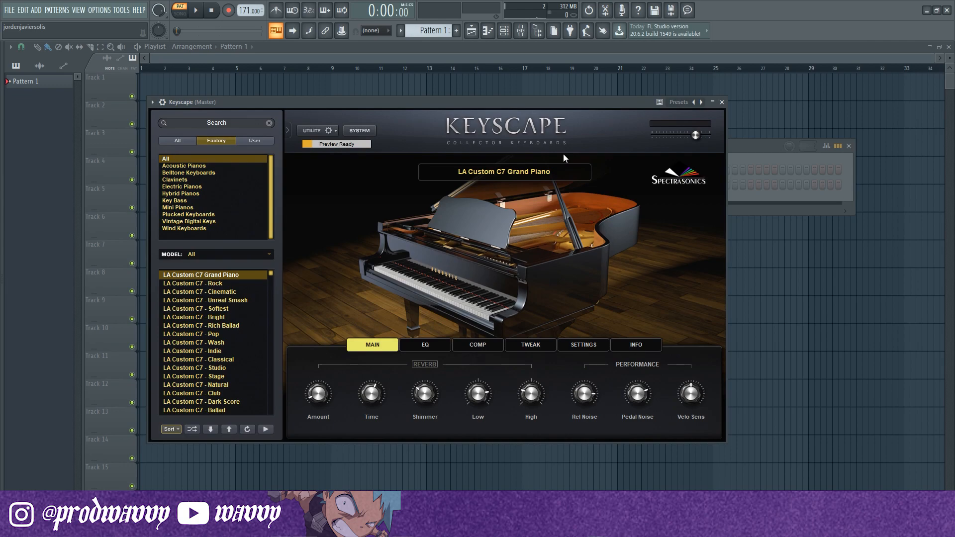
pyautogui.click(722, 102)
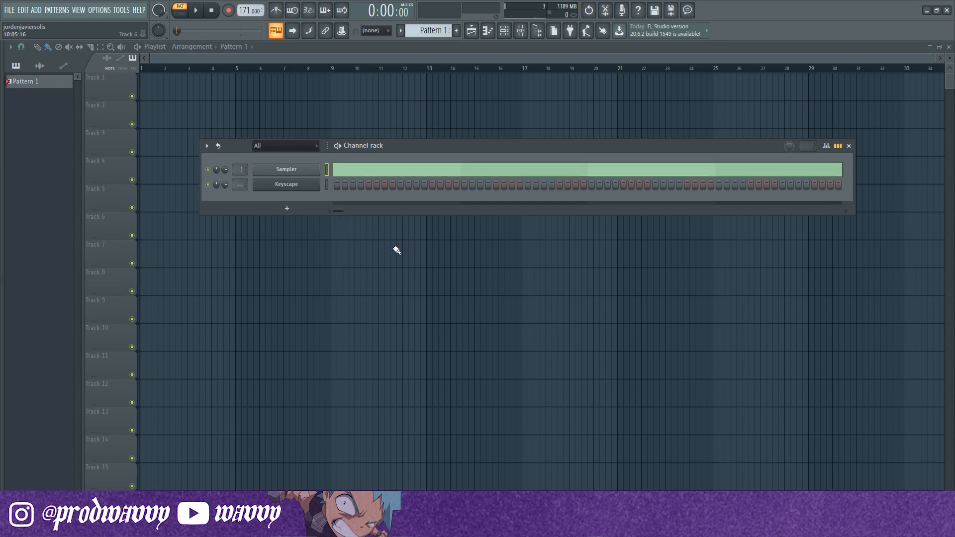
# - Examine the four-bar scale notes across the octaves in the Sampler channel's piano roll
pyautogui.click(355, 172)
pyautogui.scroll(-2, 359, 207)
pyautogui.scroll(12, 343, 210)
pyautogui.scroll(-20, 250, 202)
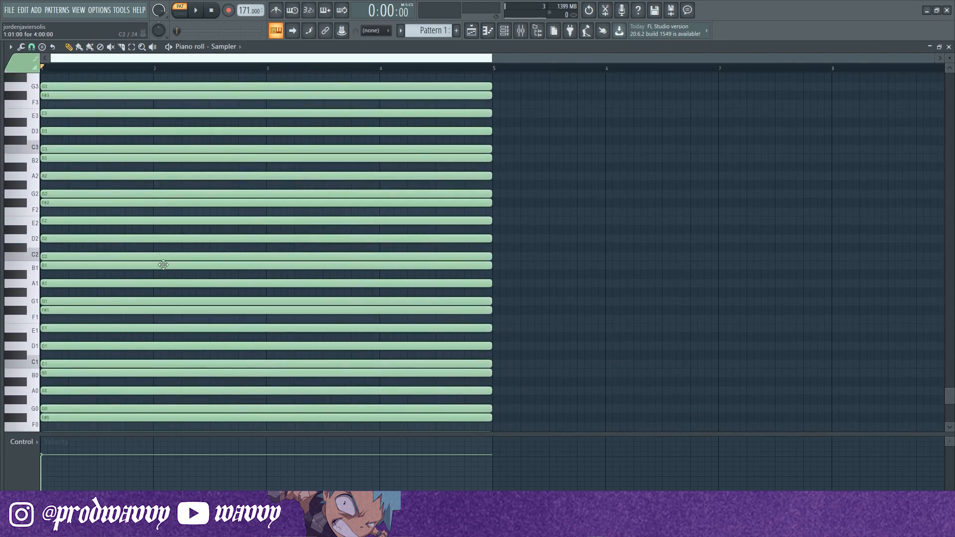
pyautogui.scroll(-3, 158, 259)
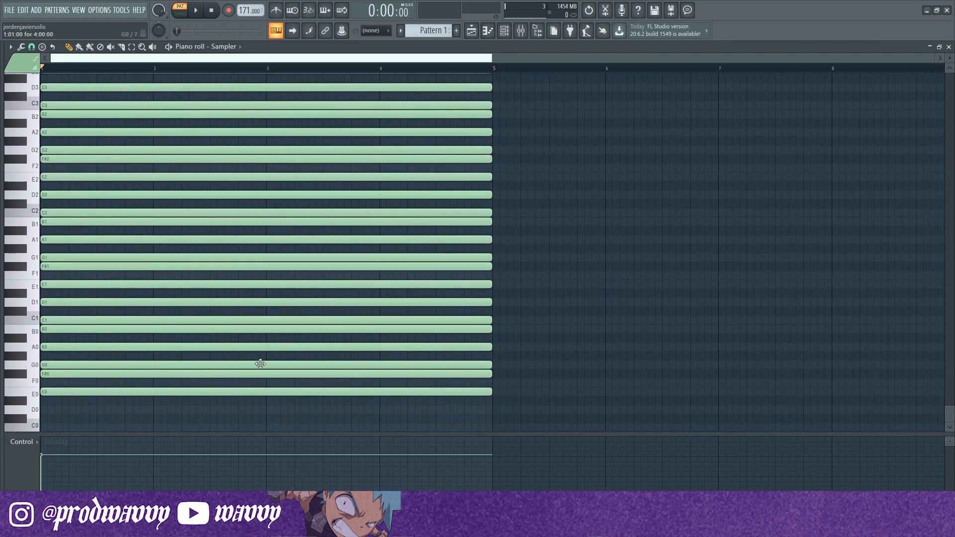
pyautogui.scroll(3, 273, 300)
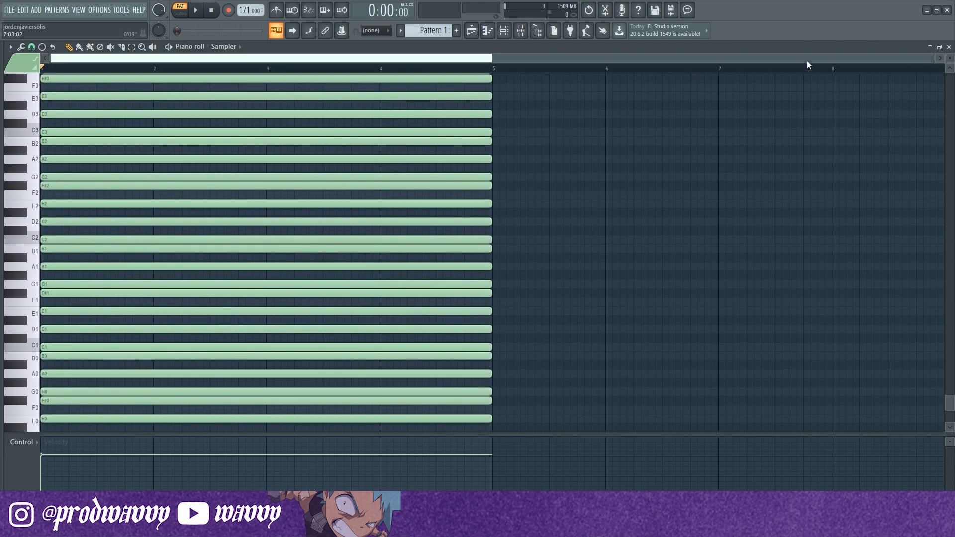
pyautogui.click(948, 47)
# - Open the Keyscape channel's piano roll and check the Ghost channels option for displaying the Sampler's scale notes
pyautogui.rightClick(309, 185)
pyautogui.click(343, 185)
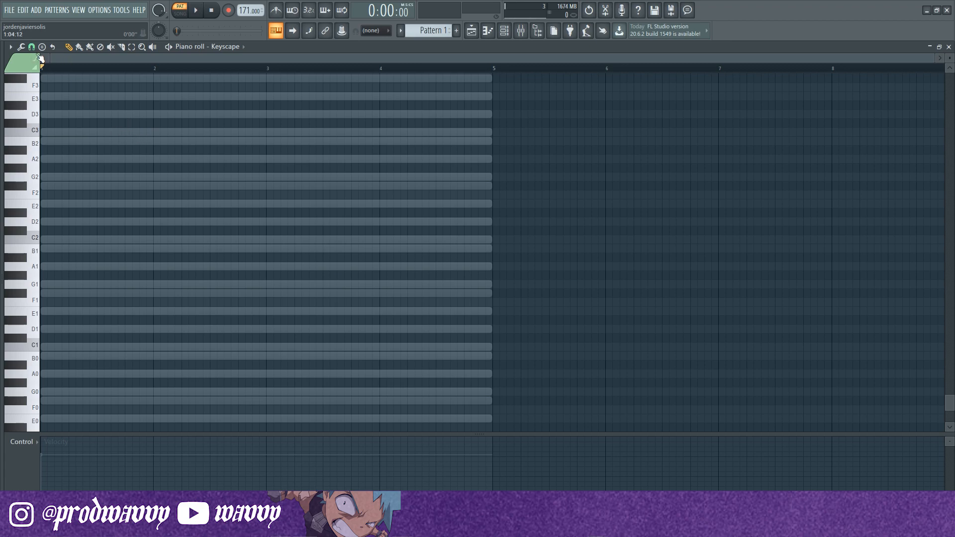
pyautogui.click(11, 47)
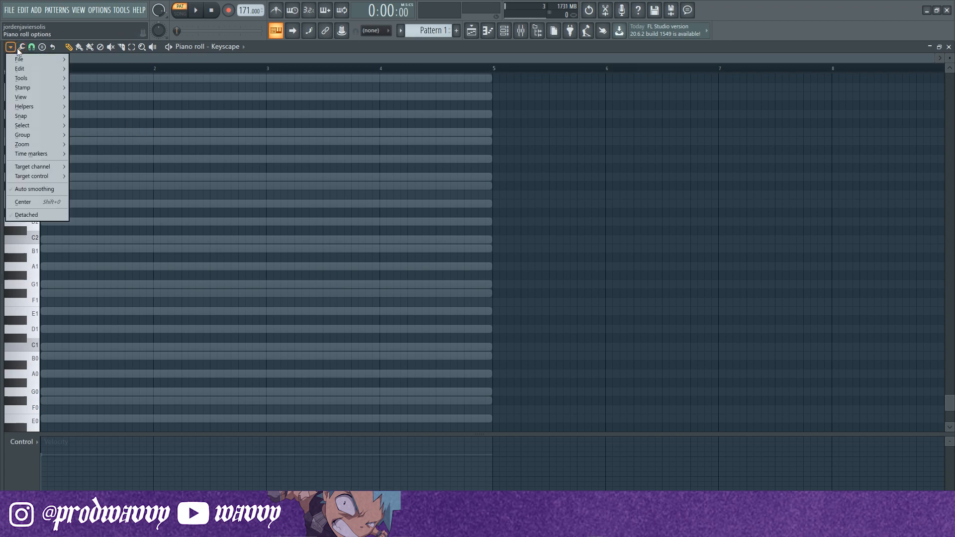
pyautogui.moveTo(44, 108)
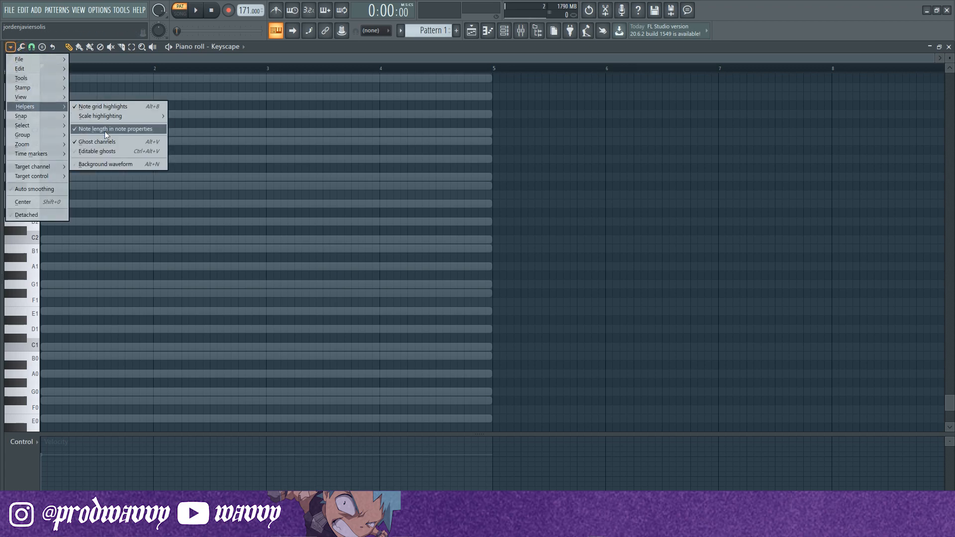
pyautogui.click(106, 143)
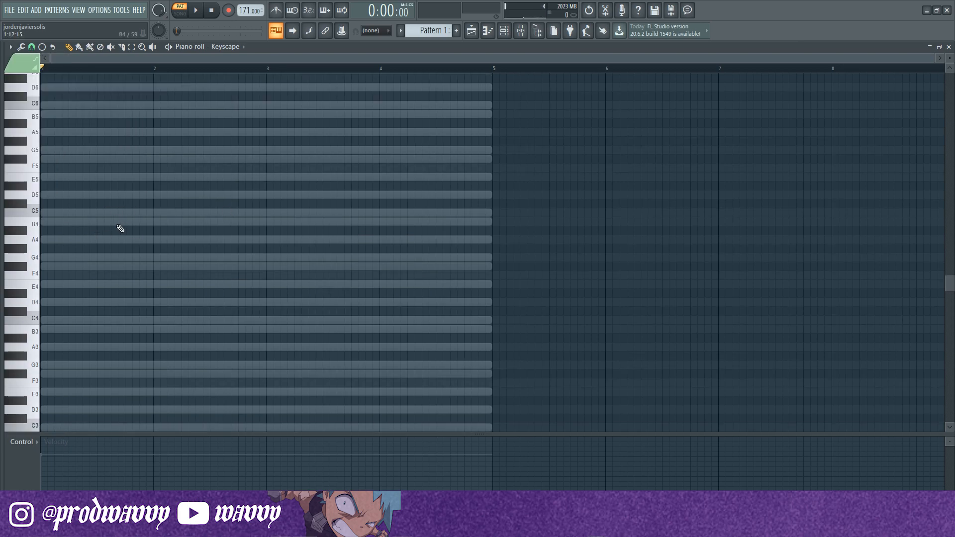
# - Draw an E5 note at the start of bar 1, stretch it to one full bar and audition it
pyautogui.scroll(2, 90, 232)
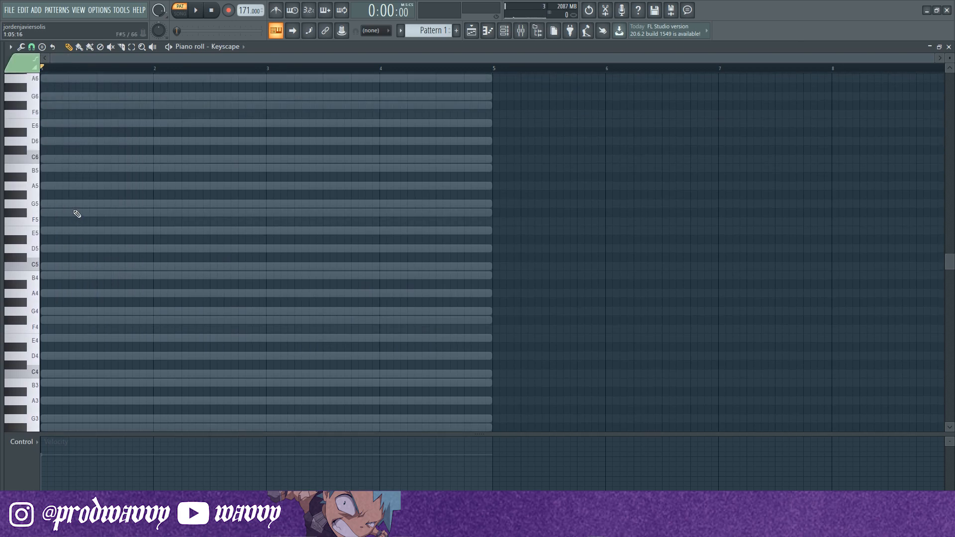
pyautogui.click(47, 231)
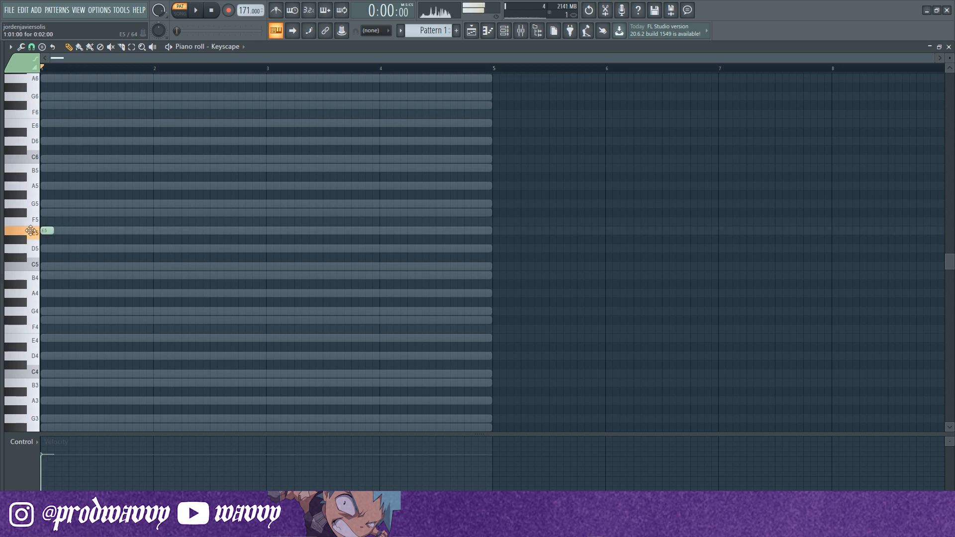
pyautogui.moveTo(53, 233); pyautogui.dragTo(149, 251)
pyautogui.press('space')
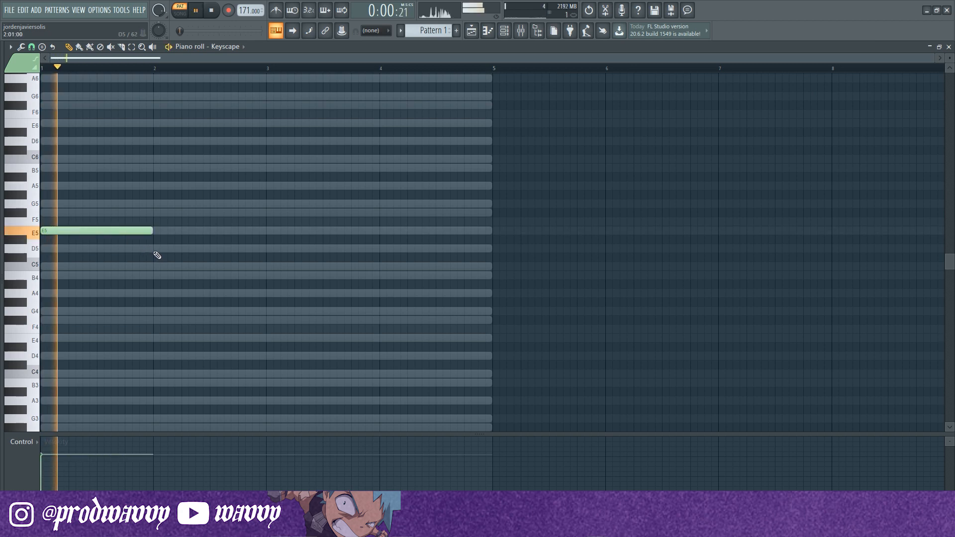
pyautogui.press('space')
# - Add a one-bar note in bar 2 and move it to G5 while auditioning the pattern
pyautogui.click(155, 249)
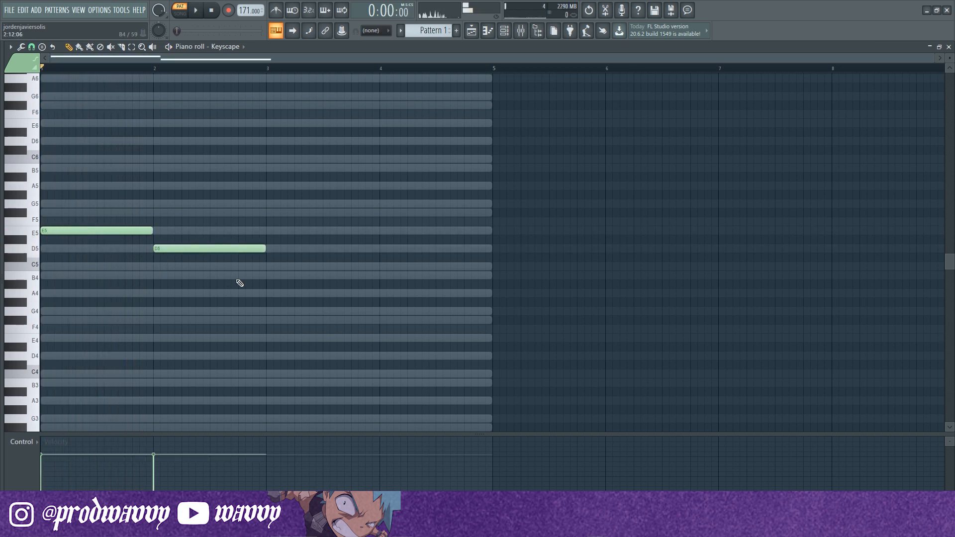
pyautogui.click(271, 297)
pyautogui.rightClick(273, 294)
pyautogui.press('space')
pyautogui.moveTo(176, 248); pyautogui.dragTo(174, 207)
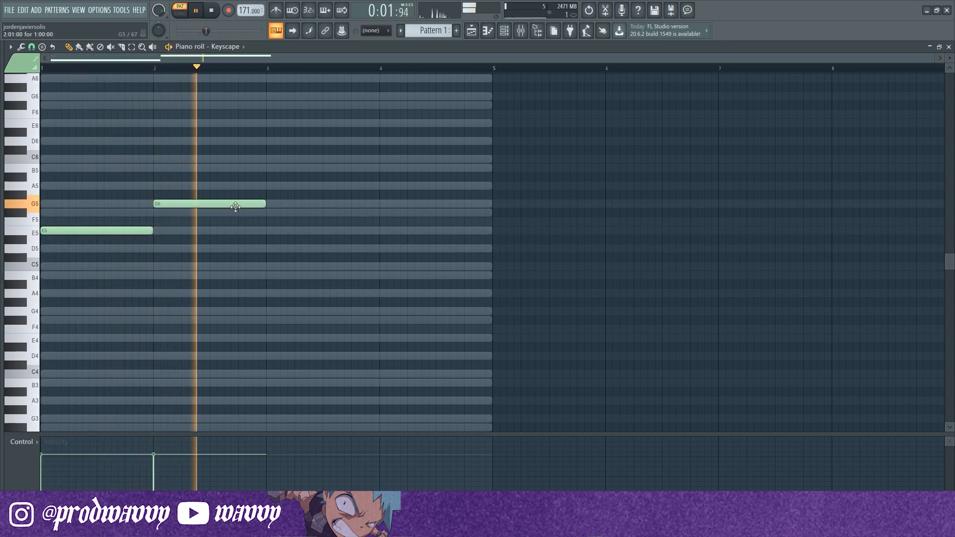
pyautogui.press('space')
# - Add one-bar root notes on C5 in bar 3 and D5 in bar 4
pyautogui.click(267, 249)
pyautogui.moveTo(281, 253); pyautogui.dragTo(284, 271)
pyautogui.click(382, 249)
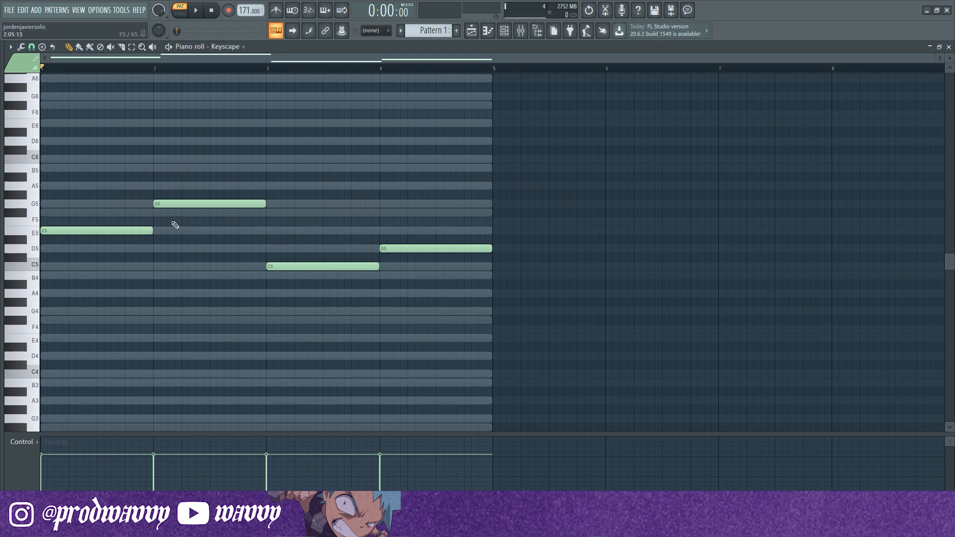
# - Stack one-bar G5 and B5 notes above the E5 root in bar 1 to form its chord
pyautogui.scroll(3, 130, 219)
pyautogui.scroll(-2, 341, 222)
pyautogui.scroll(-4, 47, 228)
pyautogui.scroll(2, 80, 164)
pyautogui.scroll(1, 80, 204)
pyautogui.click(75, 203)
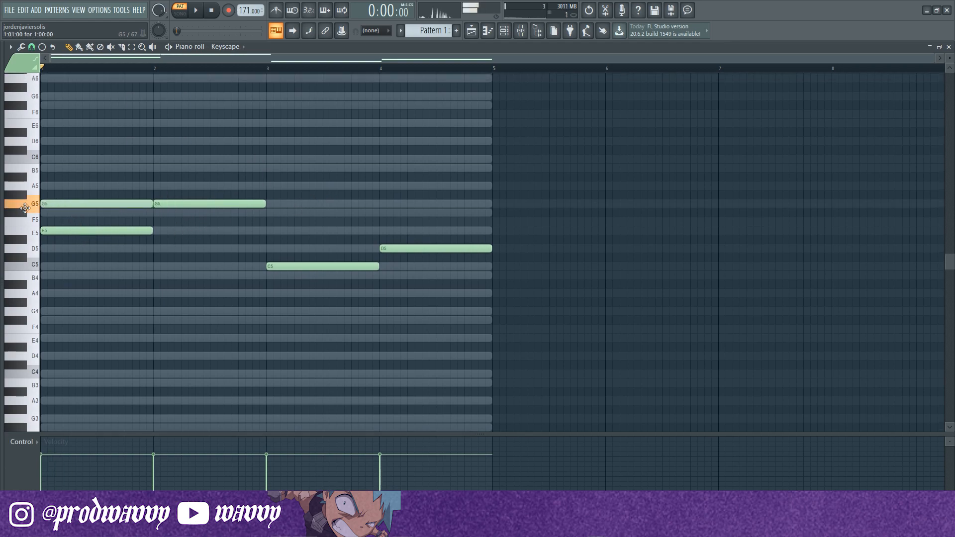
pyautogui.click(75, 169)
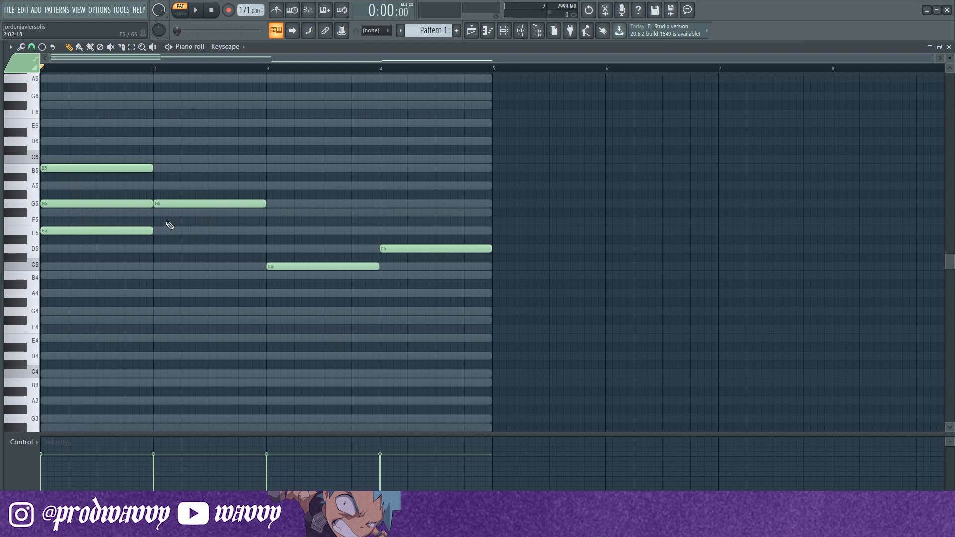
pyautogui.press('space')
pyautogui.press('space')
# - Add one-bar B5 and D6 notes above the G5 root in bar 2 and play the pattern
pyautogui.click(155, 168)
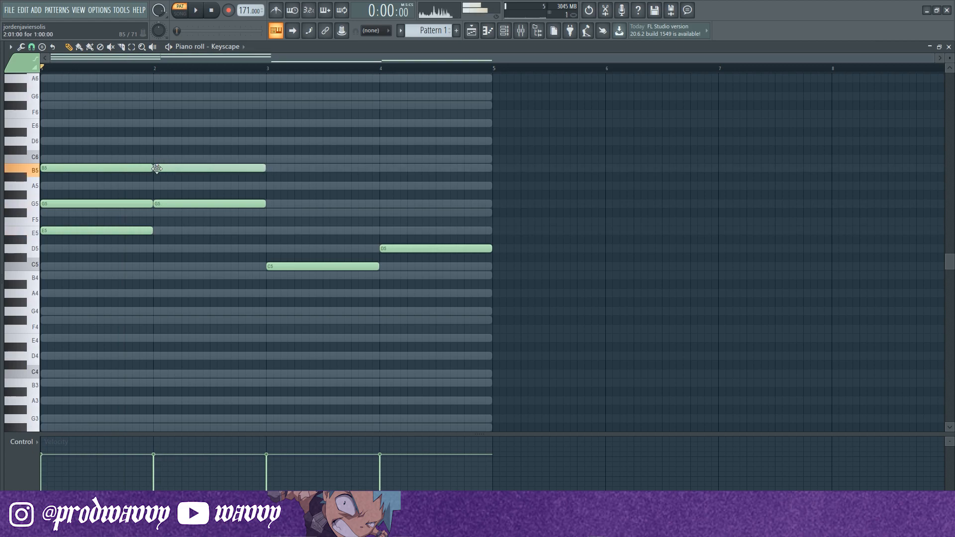
pyautogui.click(161, 142)
pyautogui.press('space')
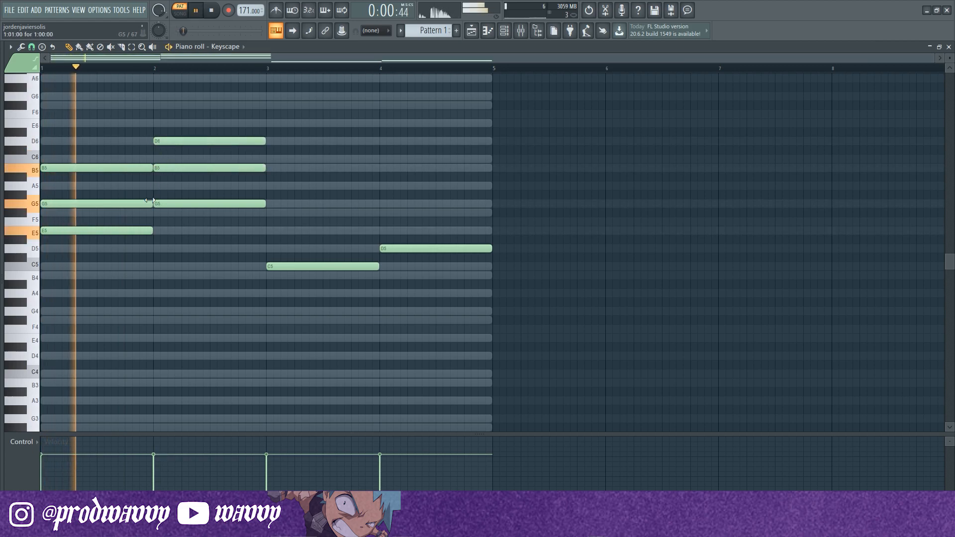
# - Add one-bar E5 and G5 notes above the C5 root in bar 3, aligned to the bar's start
pyautogui.click(260, 230)
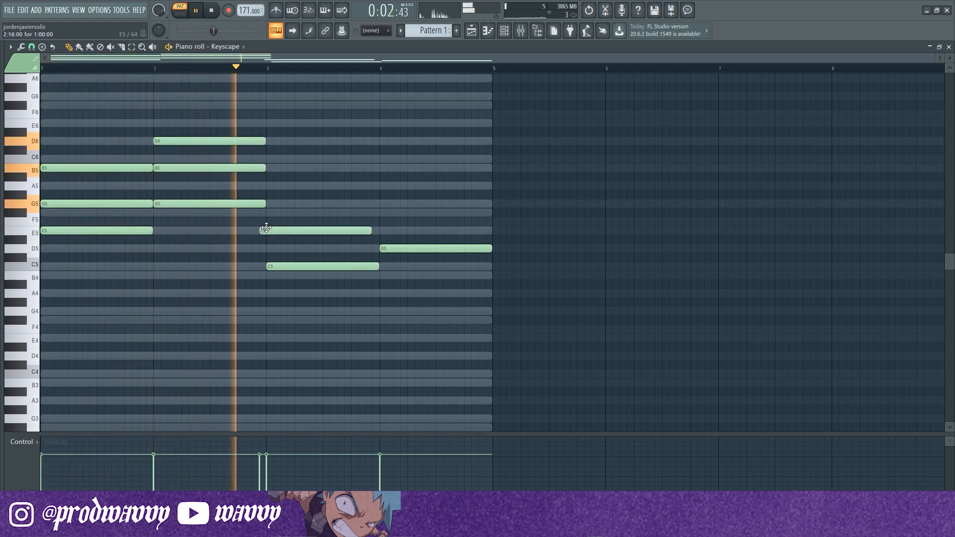
pyautogui.click(272, 204)
pyautogui.moveTo(272, 204); pyautogui.dragTo(277, 230)
pyautogui.press('space')
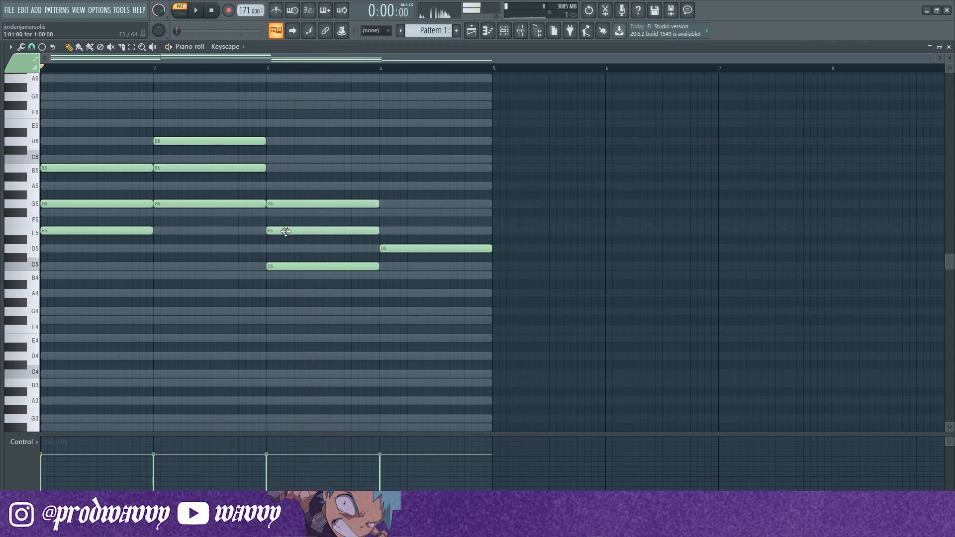
# - Add one-bar F#5 and A5 notes above the D5 root in bar 4 and play the chord progression
pyautogui.click(393, 212)
pyautogui.click(393, 186)
pyautogui.press('space')
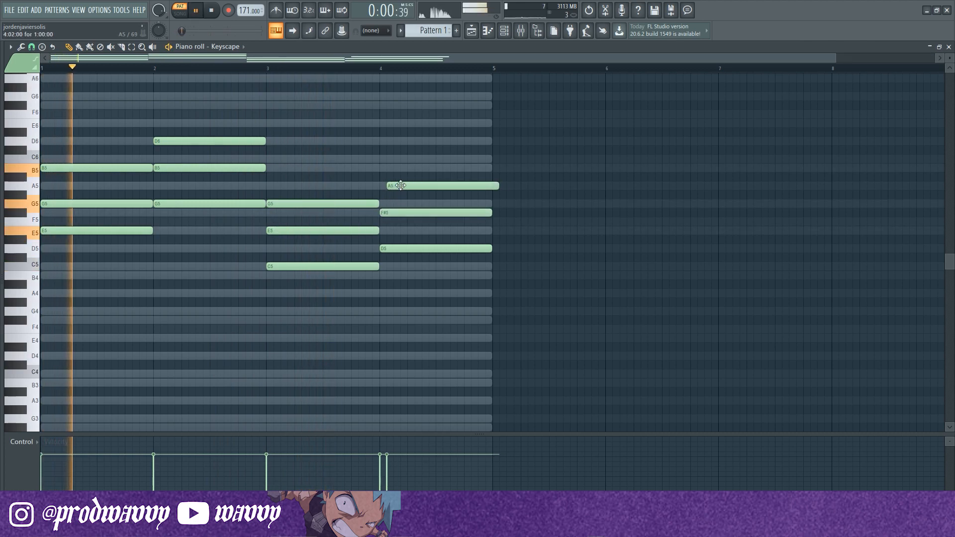
pyautogui.scroll(2, 209, 224)
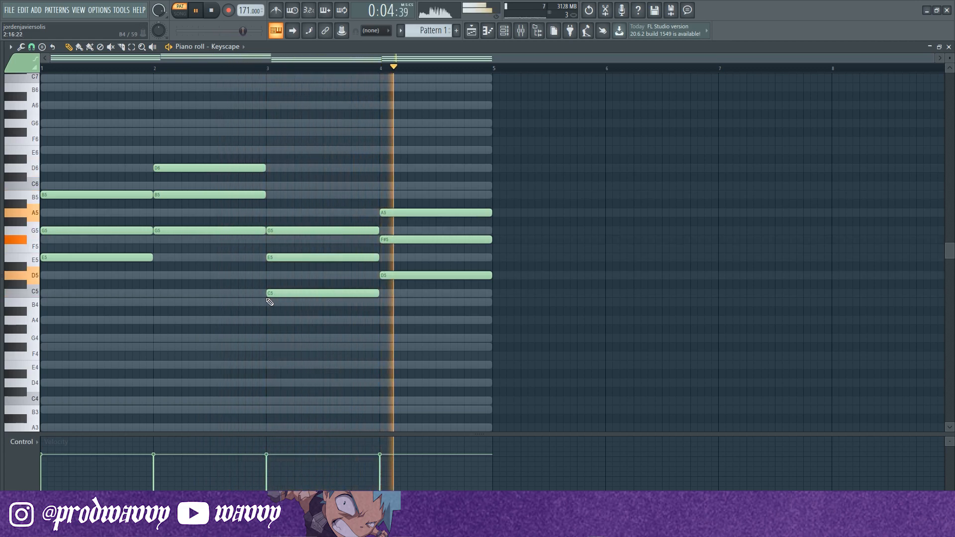
pyautogui.press('space')
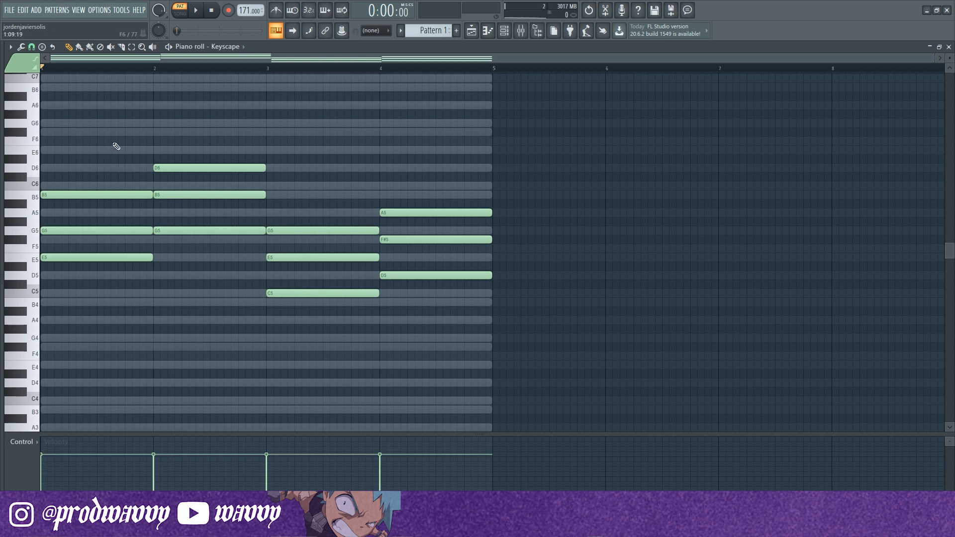
# - Shorten the three-note chords in bars 1 and 3 to three beats each
pyautogui.moveTo(111, 192); pyautogui.dragTo(128, 304)
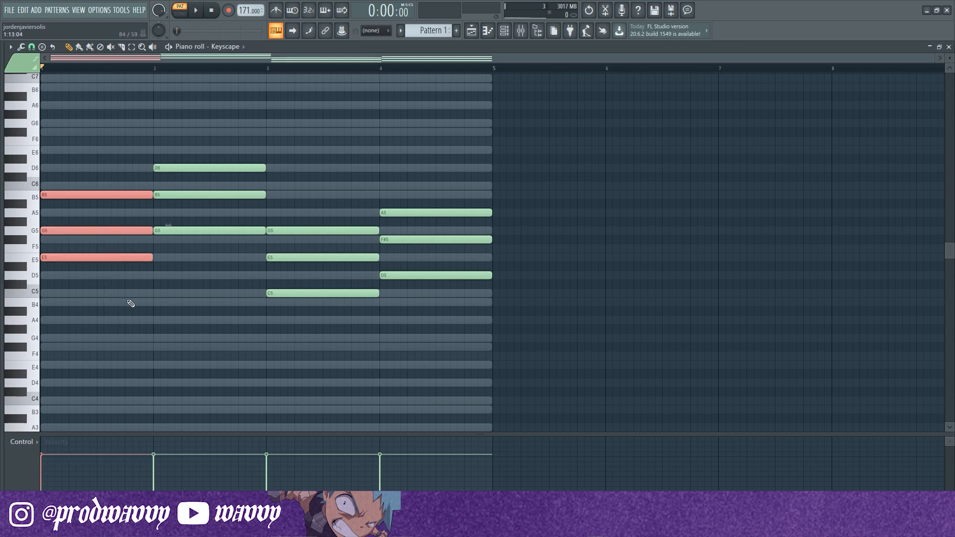
pyautogui.moveTo(305, 192); pyautogui.dragTo(312, 358)
pyautogui.moveTo(114, 173); pyautogui.dragTo(113, 297)
pyautogui.moveTo(153, 261); pyautogui.dragTo(124, 258)
pyautogui.moveTo(265, 199); pyautogui.dragTo(351, 297)
# - Move the chords in bars 2 and 4 one beat earlier and lengthen them to five beats so they fill the gaps
pyautogui.moveTo(150, 128); pyautogui.dragTo(214, 262)
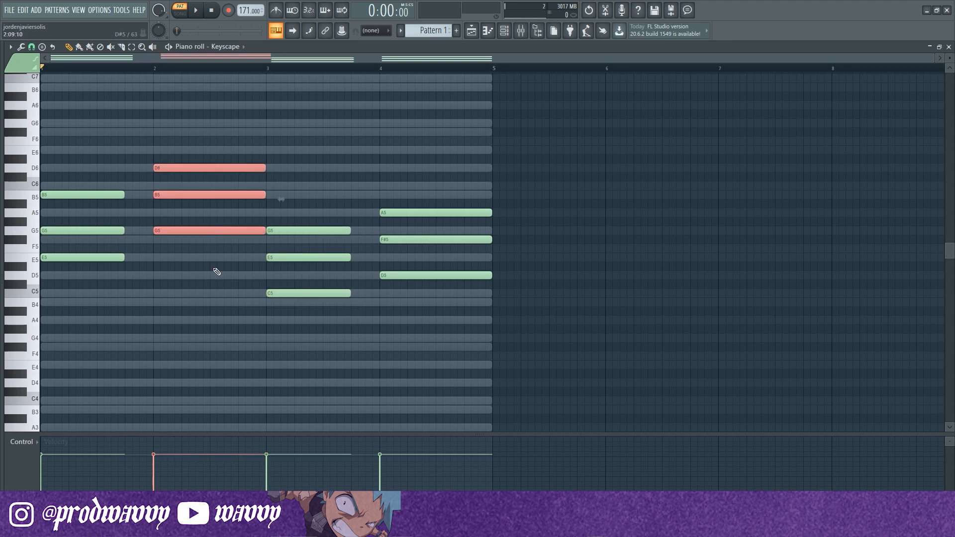
pyautogui.keyDown('ctrl'); pyautogui.click(455, 212); pyautogui.keyUp('ctrl')
pyautogui.keyDown('ctrl'); pyautogui.click(453, 239); pyautogui.keyUp('ctrl')
pyautogui.keyDown('ctrl'); pyautogui.click(451, 275); pyautogui.keyUp('ctrl')
pyautogui.moveTo(175, 168); pyautogui.dragTo(147, 168)
pyautogui.moveTo(237, 169); pyautogui.dragTo(266, 169)
pyautogui.click(214, 181)
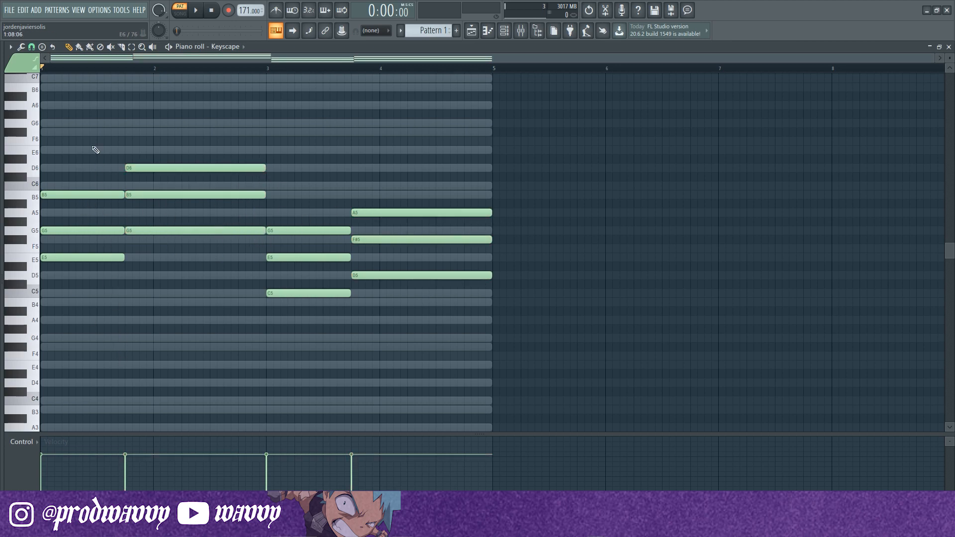
# - Play the progression through with its new chord rhythm and stop playback
pyautogui.moveTo(92, 146); pyautogui.dragTo(109, 305)
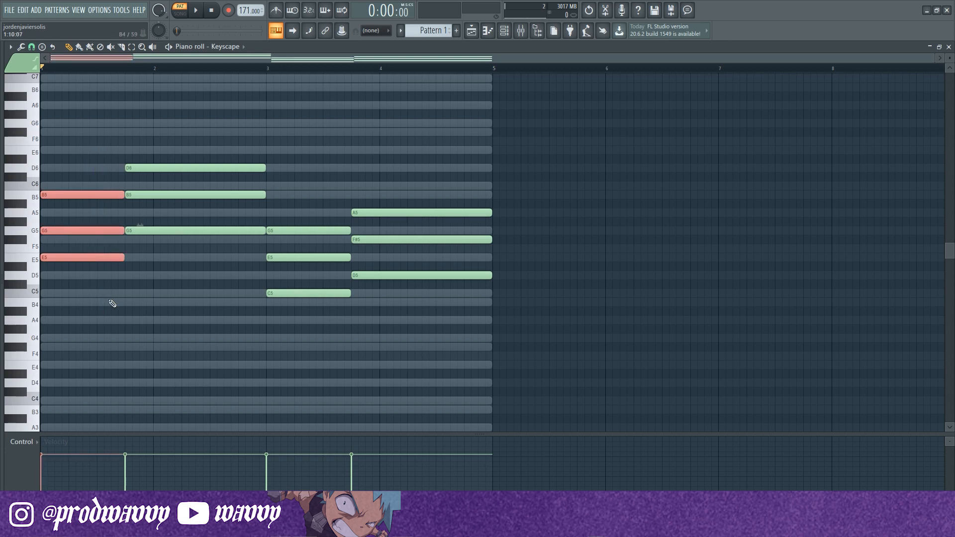
pyautogui.moveTo(124, 261)
pyautogui.mouseDown()
pyautogui.moveTo(85, 270)
pyautogui.moveTo(128, 267)
pyautogui.moveTo(123, 274)
pyautogui.mouseUp()
pyautogui.moveTo(281, 181); pyautogui.dragTo(298, 367)
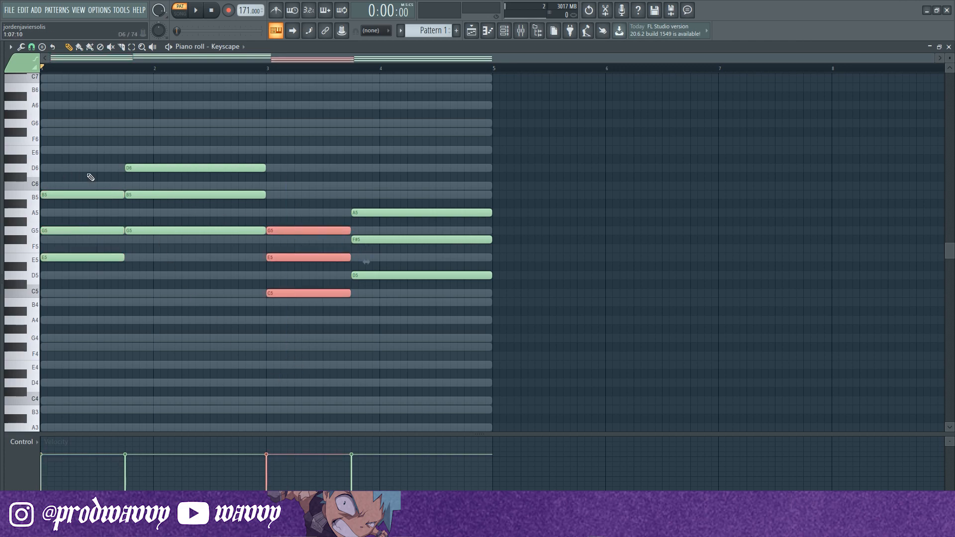
pyautogui.scroll(-1, 87, 175)
pyautogui.hotkey('ctrl', 'z')
pyautogui.hotkey('ctrl', 'z')
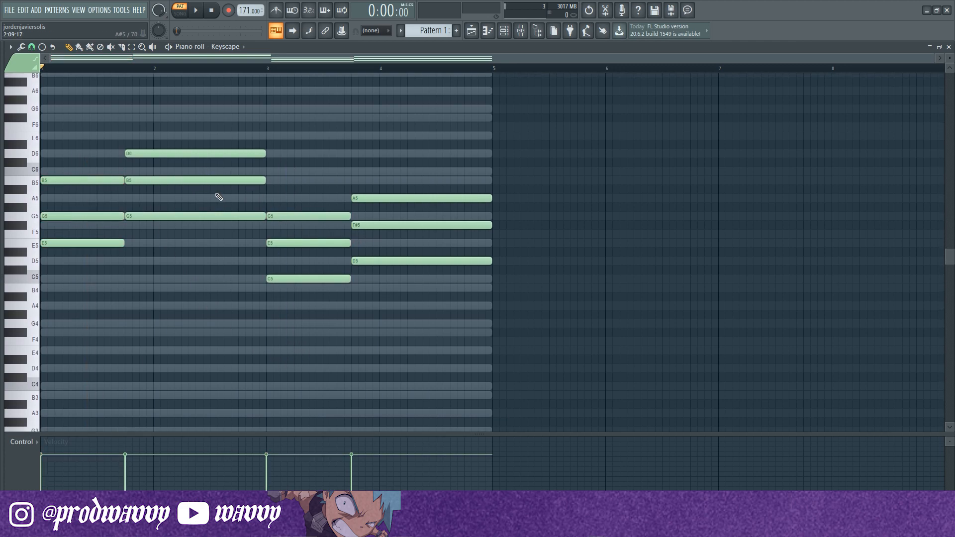
pyautogui.click(197, 12)
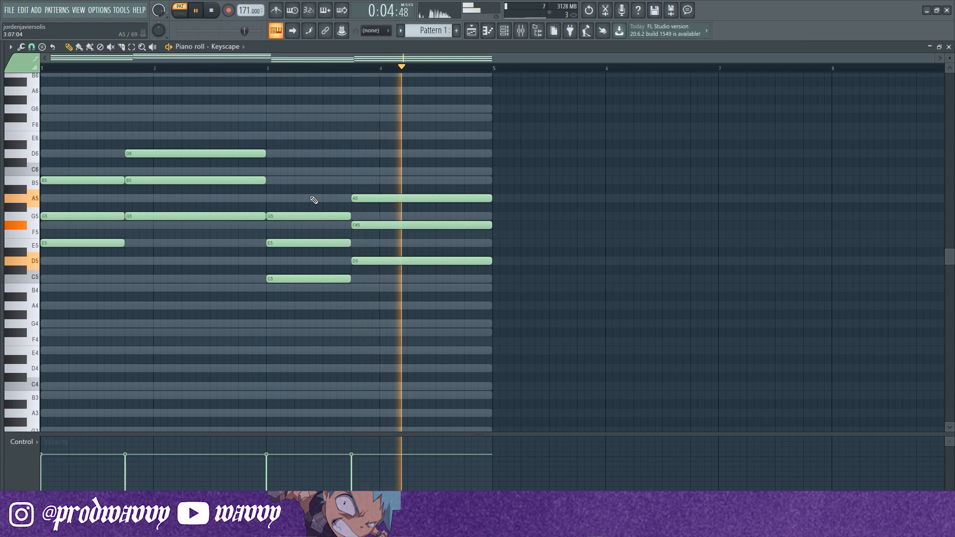
pyautogui.click(212, 10)
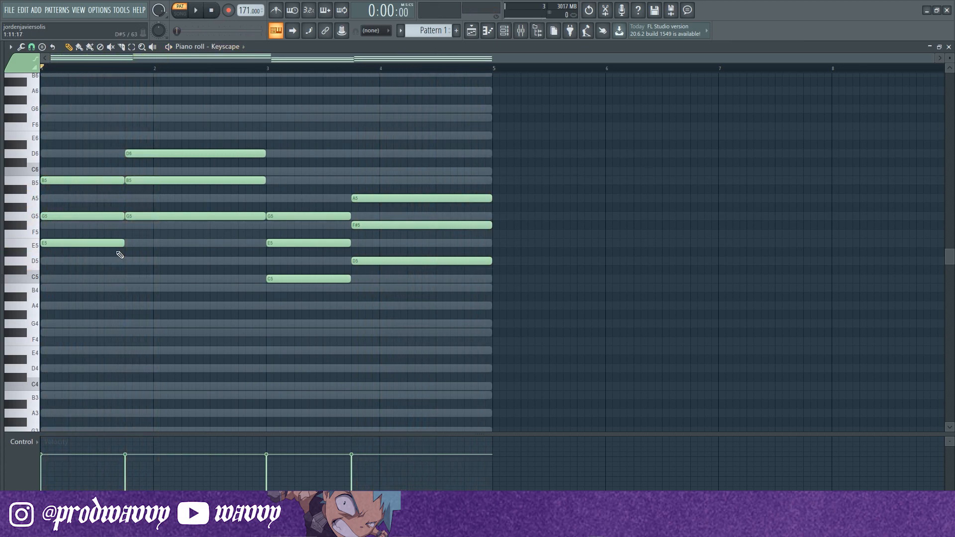
# - Duplicate the lowest note of each of the four chords two octaves lower as bass notes E3, G3, C3 and D3
pyautogui.click(88, 242)
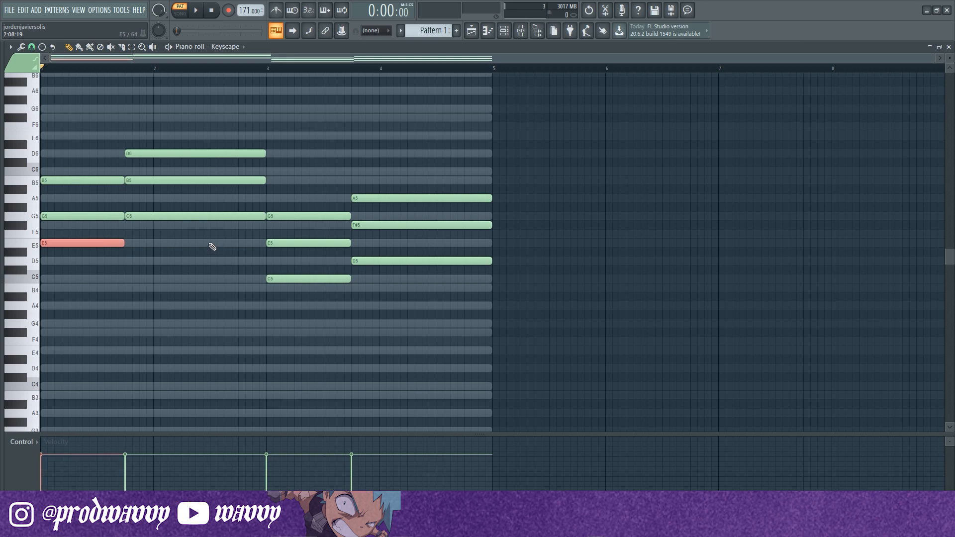
pyautogui.keyDown('ctrl'); pyautogui.click(188, 216); pyautogui.keyUp('ctrl')
pyautogui.keyDown('ctrl'); pyautogui.click(295, 279); pyautogui.keyUp('ctrl')
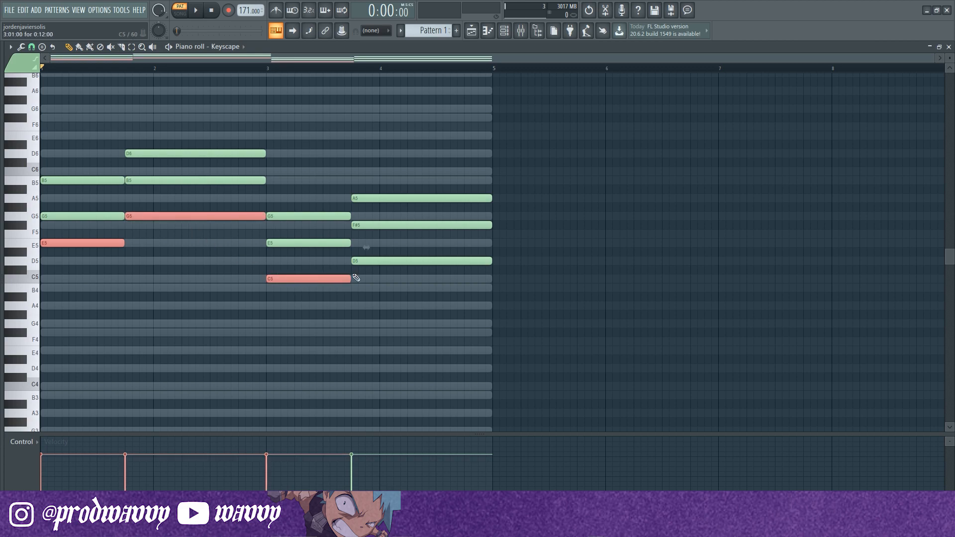
pyautogui.keyDown('ctrl'); pyautogui.click(370, 260); pyautogui.keyUp('ctrl')
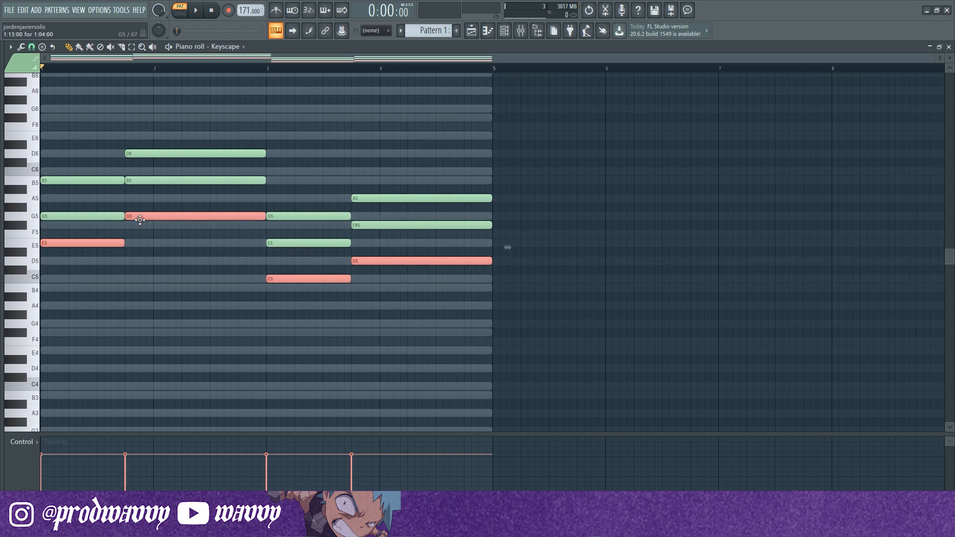
pyautogui.scroll(-2, 222, 334)
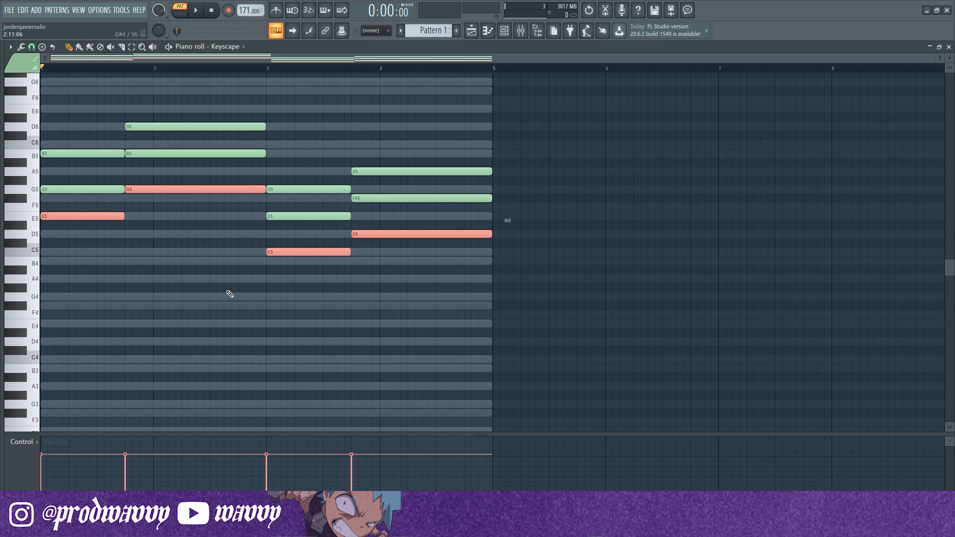
pyautogui.hotkey('ctrl', 'Down')
pyautogui.hotkey('ctrl', 'Down')
pyautogui.hotkey('ctrl', 'd')
pyautogui.scroll(-4, 192, 222)
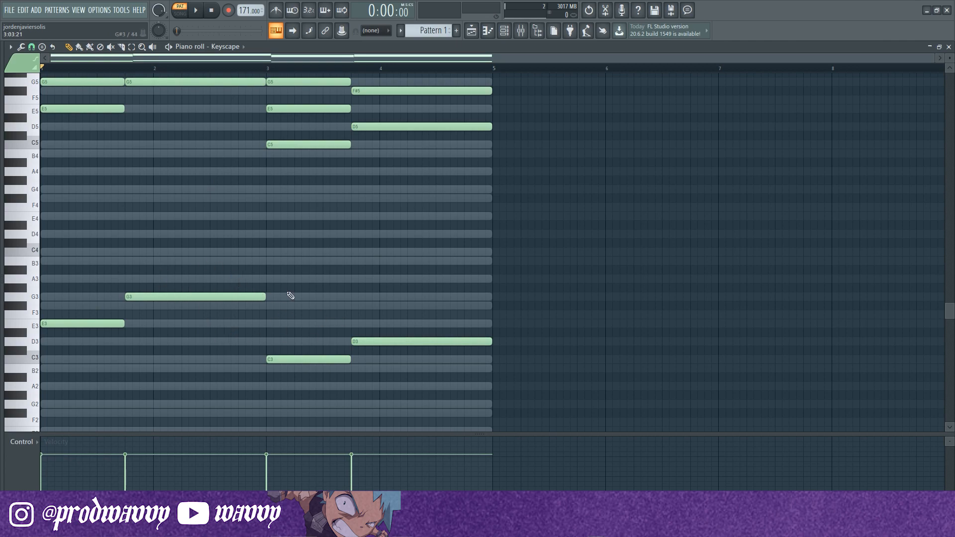
pyautogui.scroll(4, 291, 296)
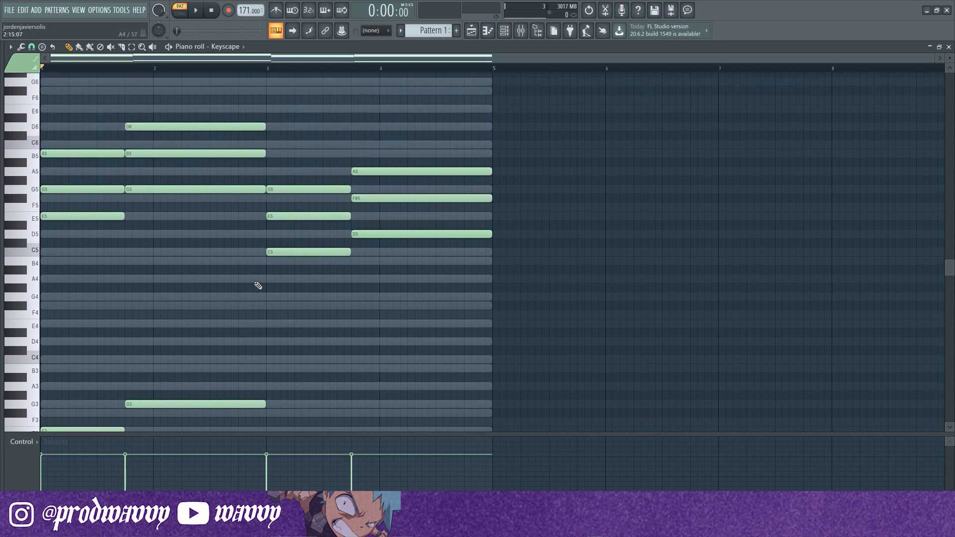
# - Play the pattern with the bass notes, check the upper and lower voices, and stop playback
pyautogui.click(199, 11)
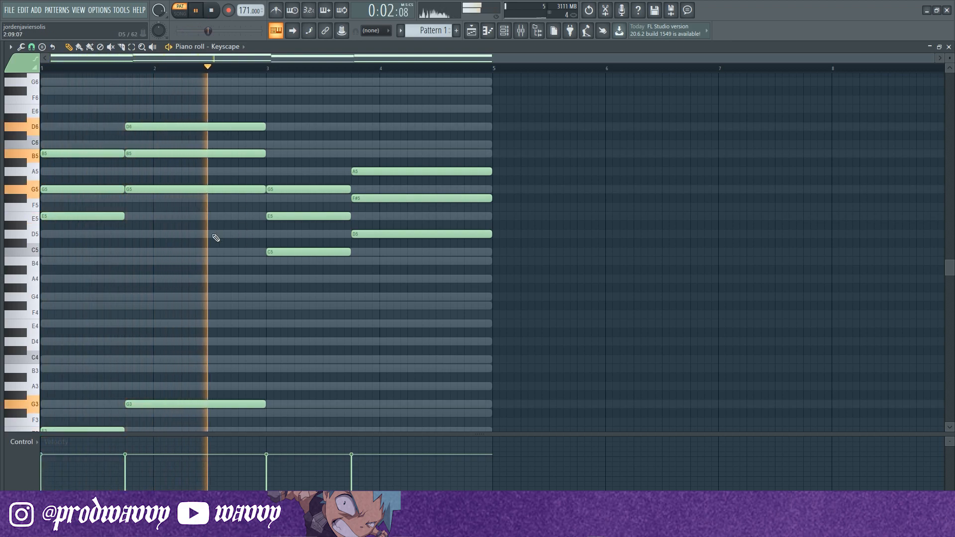
pyautogui.scroll(-2, 213, 236)
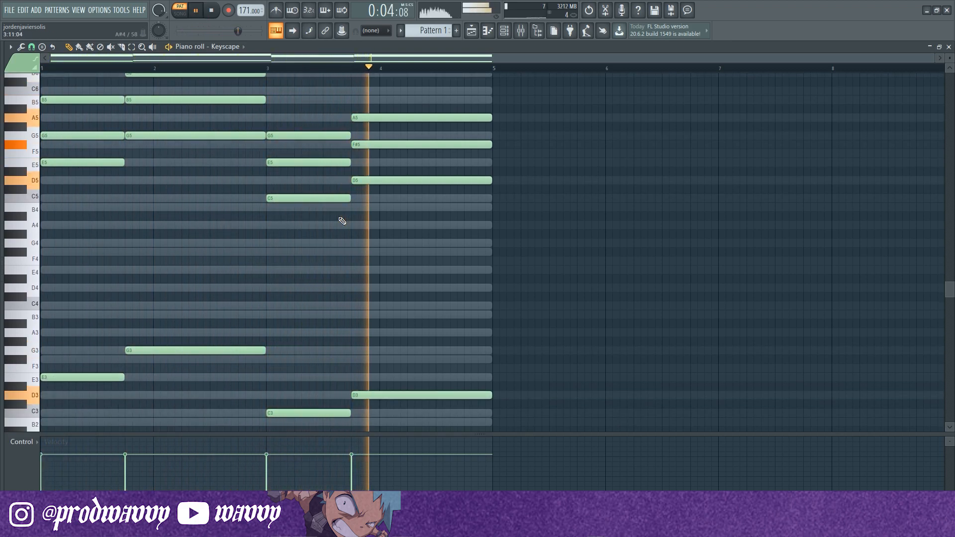
pyautogui.scroll(2, 267, 220)
pyautogui.scroll(-5, 250, 268)
pyautogui.scroll(6, 244, 259)
pyautogui.scroll(-1, 241, 258)
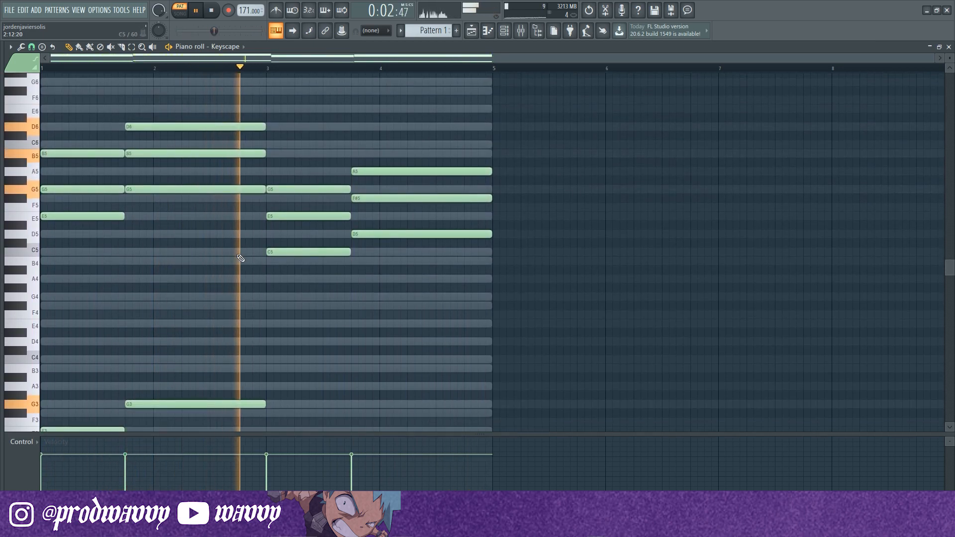
pyautogui.keyDown('ctrl'); pyautogui.rightClick(240, 257); pyautogui.keyUp('ctrl')
pyautogui.keyDown('ctrl'); pyautogui.scroll(-1, 240, 257); pyautogui.keyUp('ctrl')
pyautogui.press('space')
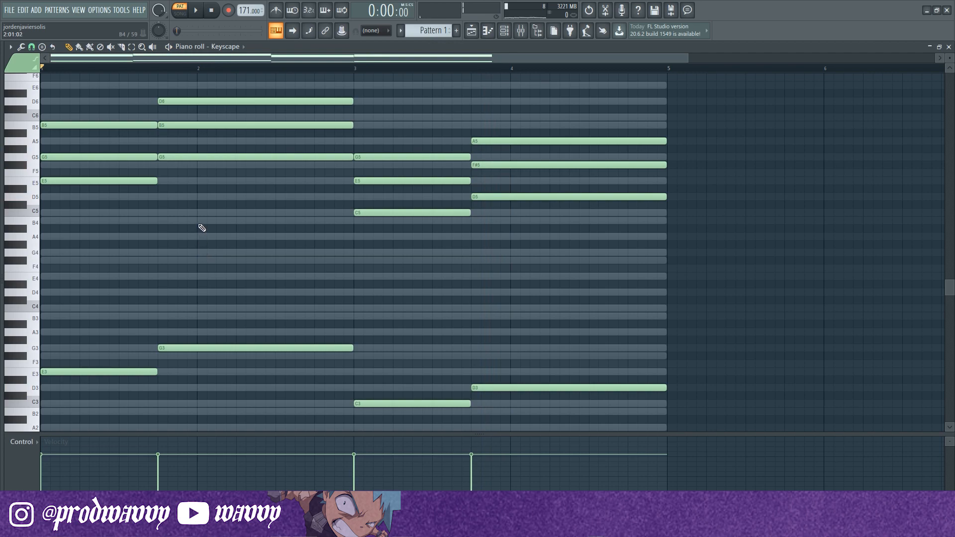
# - Lower the top D6 note of the second chord by one octave to D5
pyautogui.scroll(1, 169, 221)
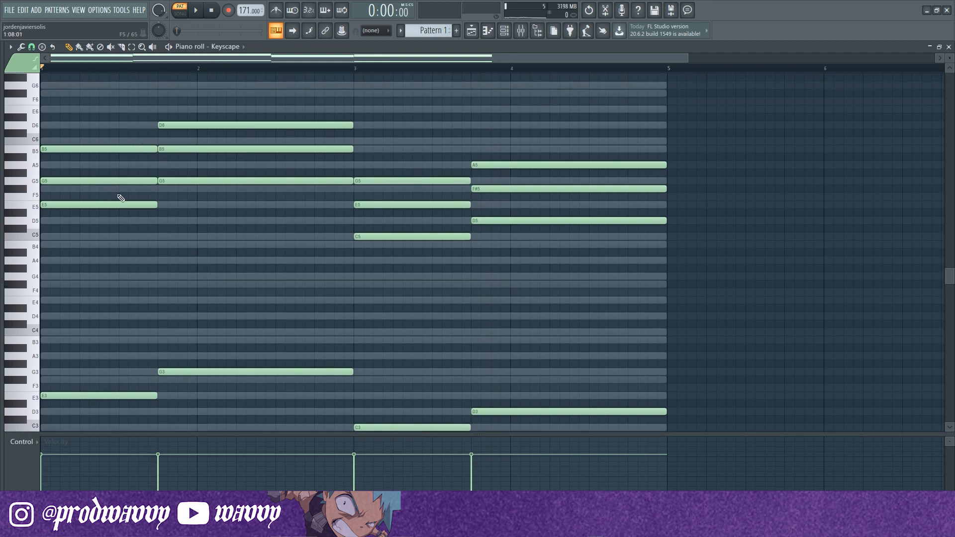
pyautogui.scroll(1, 112, 199)
pyautogui.keyDown('ctrl'); pyautogui.scroll(-1, 194, 193); pyautogui.keyUp('ctrl')
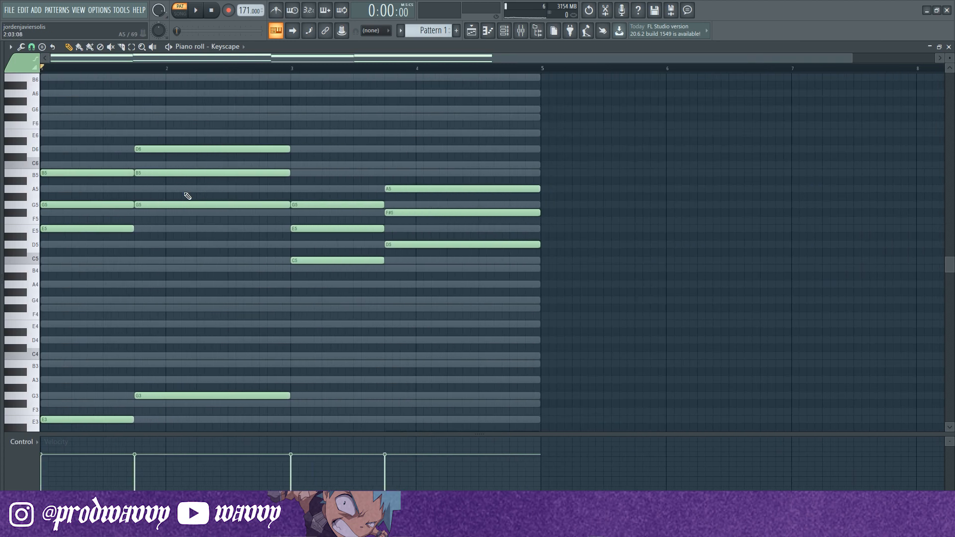
pyautogui.keyDown('ctrl'); pyautogui.scroll(1, 111, 205); pyautogui.keyUp('ctrl')
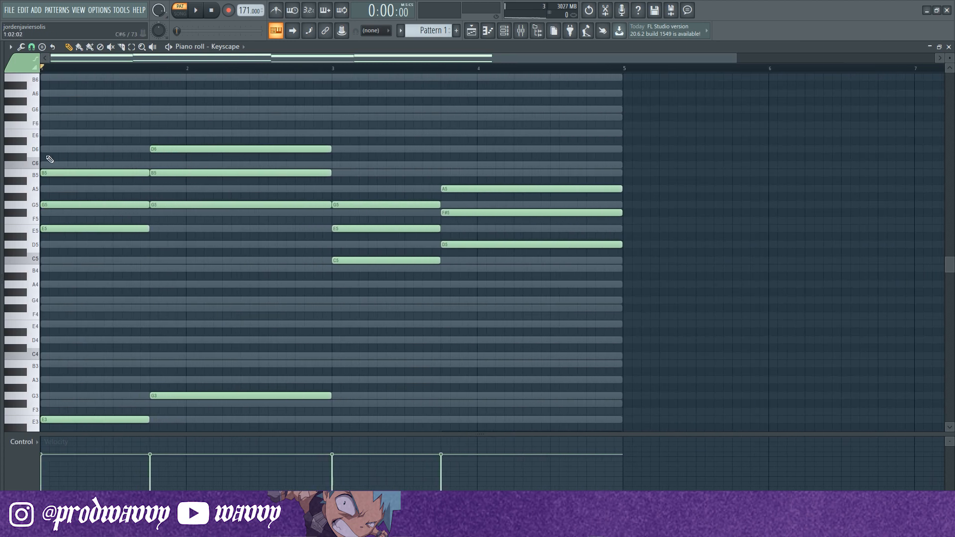
pyautogui.click(201, 151)
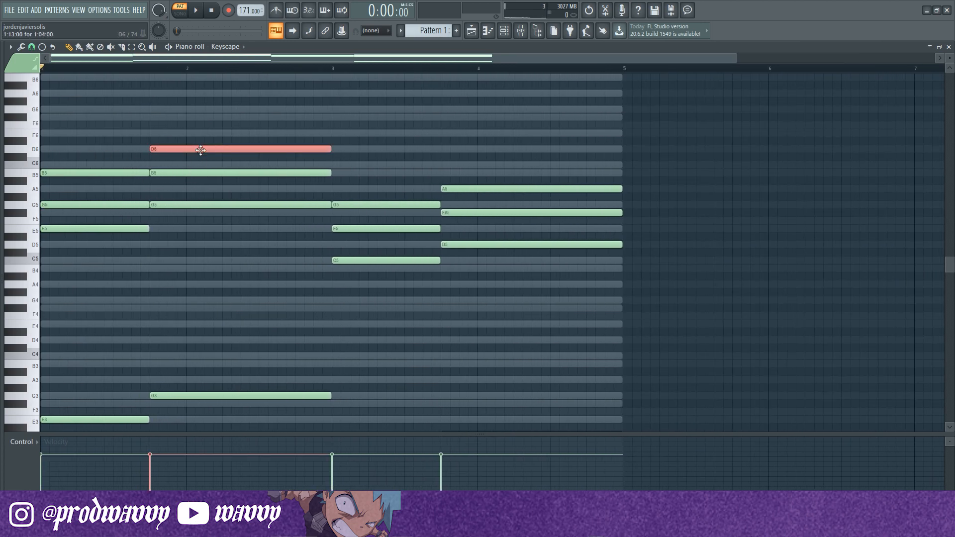
pyautogui.hotkey('ctrl', 'Down')
pyautogui.hotkey('ctrl', 'd')
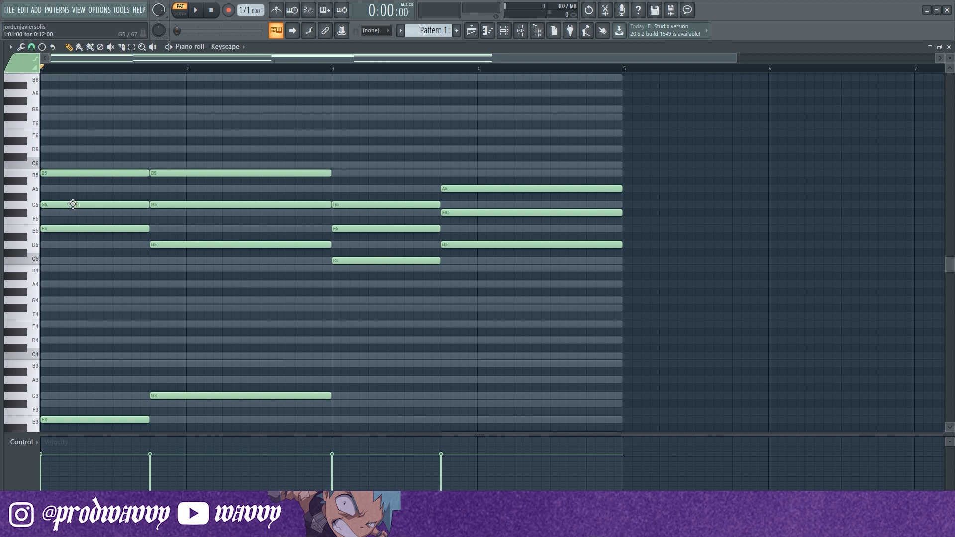
# - Lower the B5 notes of the first two chords by one octave to B4
pyautogui.moveTo(94, 166); pyautogui.dragTo(226, 196)
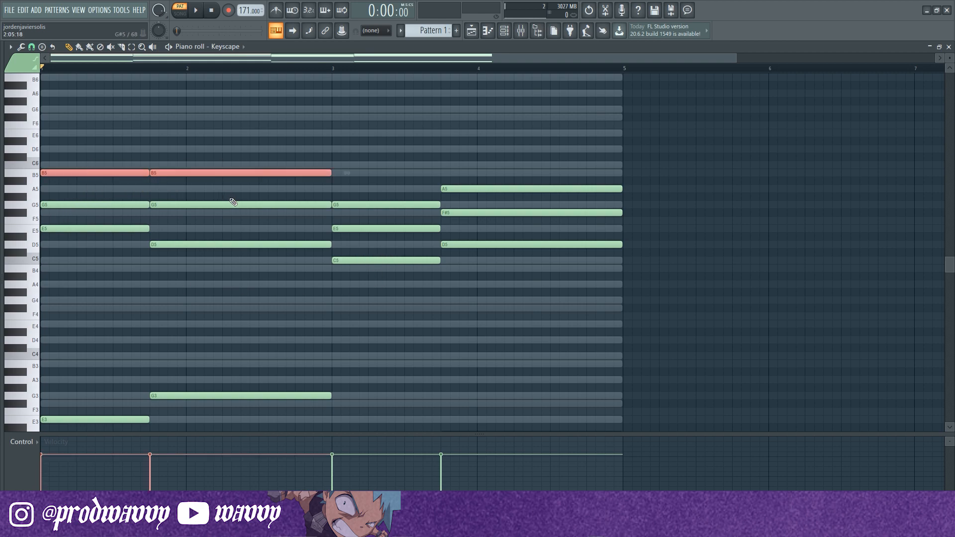
pyautogui.hotkey('ctrl', 'Down')
pyautogui.keyDown('ctrl'); pyautogui.click(230, 199); pyautogui.keyUp('ctrl')
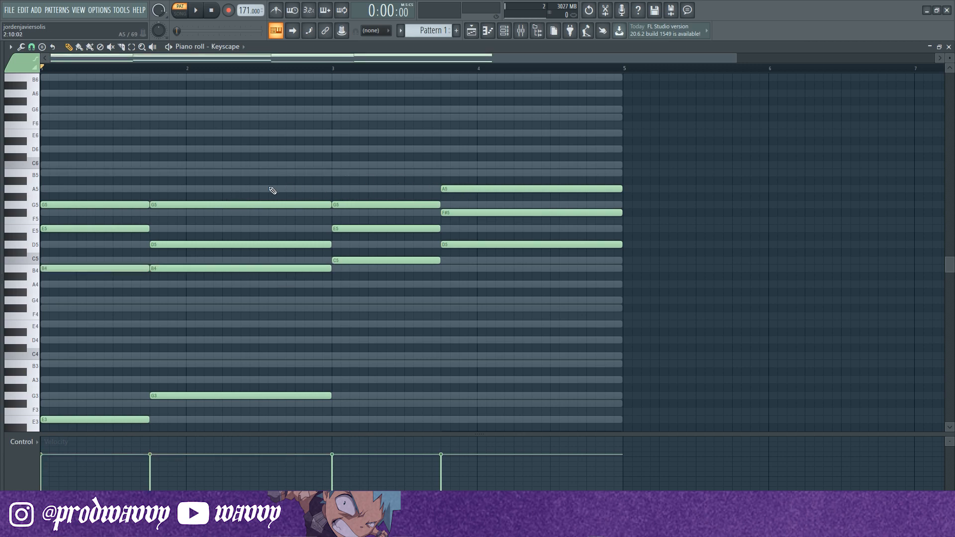
# - Play the progression to hear the inverted first and second chords
pyautogui.click(197, 16)
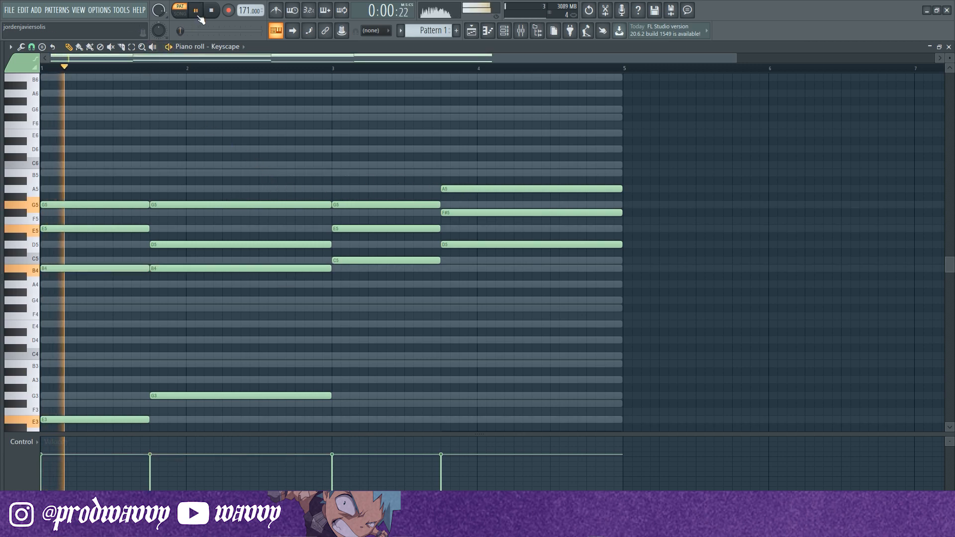
pyautogui.scroll(-1, 192, 270)
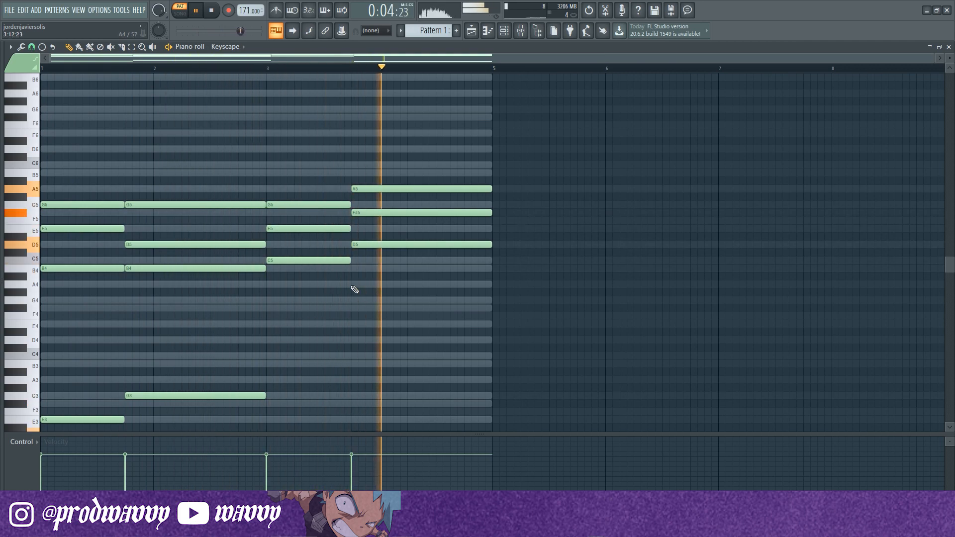
pyautogui.scroll(-3, 342, 273)
pyautogui.scroll(2, 334, 266)
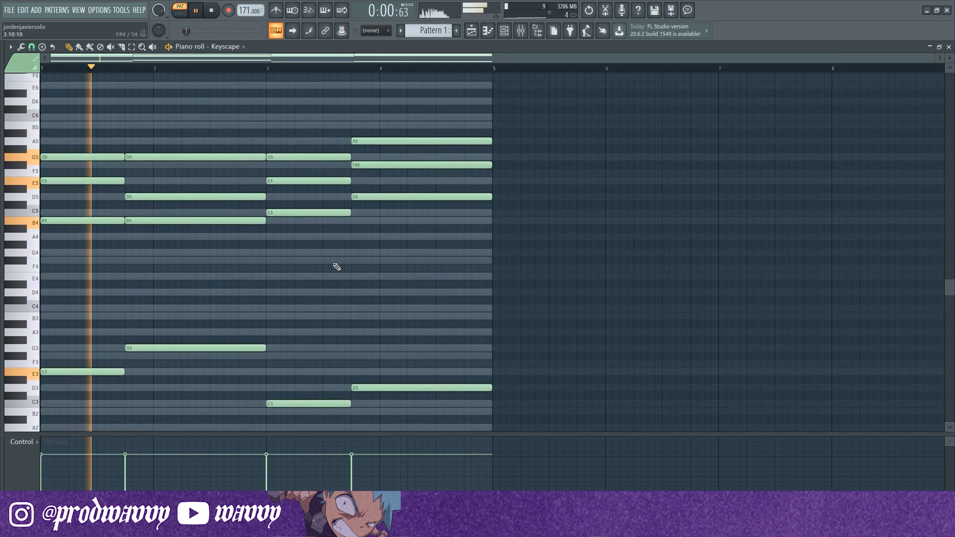
# - Try the third chord's E5 note one octave higher and undo the change
pyautogui.click(295, 181)
pyautogui.hotkey('ctrl', 'Up')
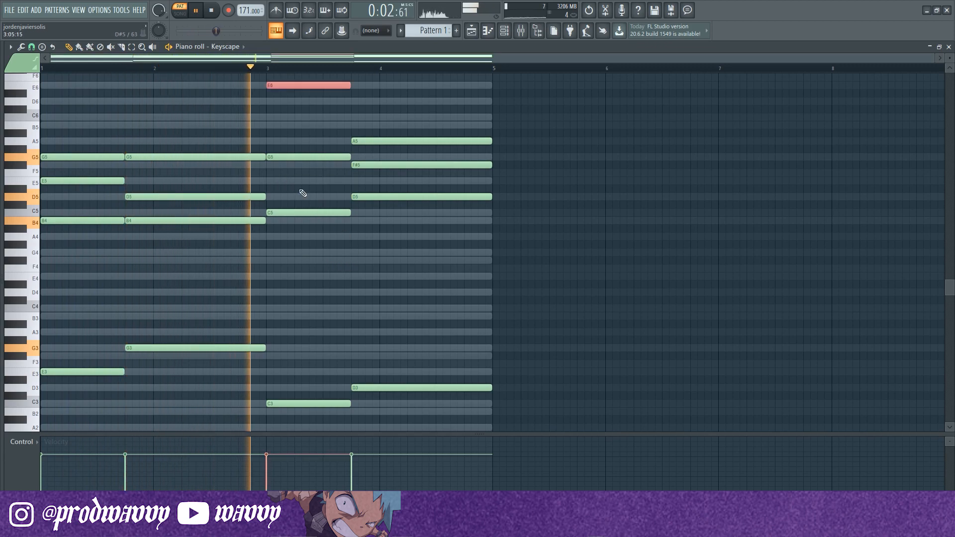
pyautogui.click(390, 165)
pyautogui.moveTo(368, 154); pyautogui.dragTo(380, 195)
pyautogui.hotkey('ctrl', 'Up')
pyautogui.keyDown('ctrl'); pyautogui.click(388, 176); pyautogui.keyUp('ctrl')
pyautogui.scroll(3, 379, 184)
pyautogui.hotkey('ctrl', 'z')
# - Lower the top A5 note of the fourth chord by one octave to A4 and stop playback
pyautogui.scroll(-1, 394, 162)
pyautogui.hotkey('ctrl', 'Down')
pyautogui.keyDown('ctrl'); pyautogui.click(383, 189); pyautogui.keyUp('ctrl')
pyautogui.press('space')
pyautogui.scroll(-3, 294, 208)
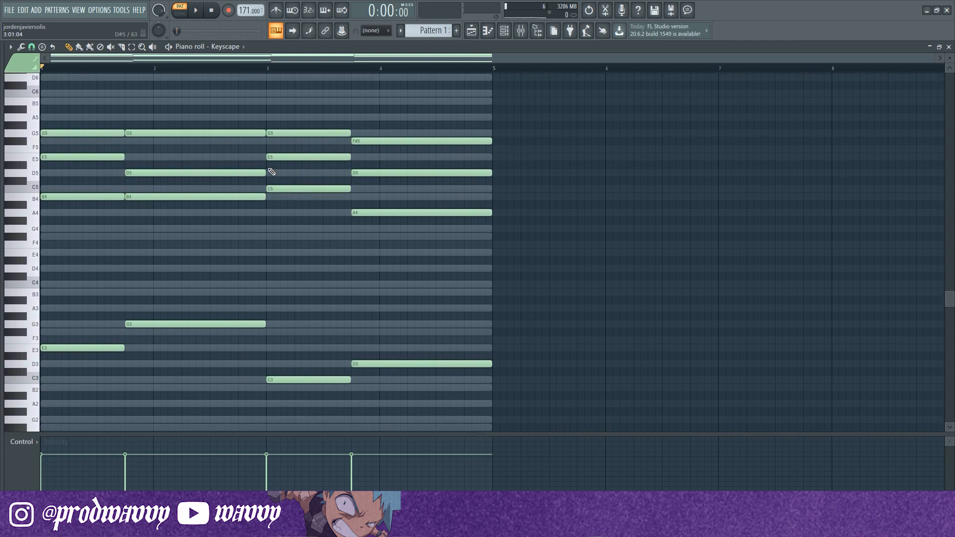
# - Try shifting the first chord's E5 note up and down by octaves and return it to its original pitch
pyautogui.moveTo(81, 171); pyautogui.dragTo(80, 160)
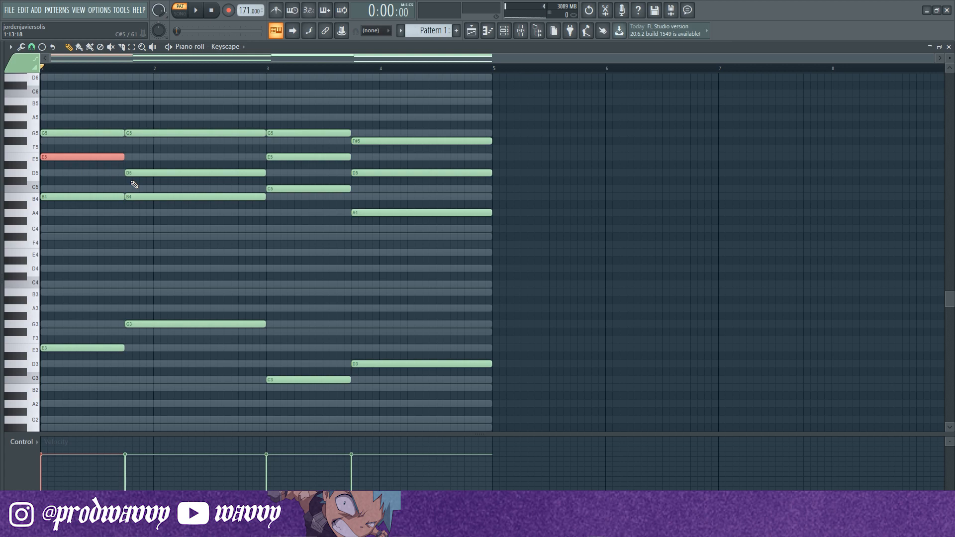
pyautogui.scroll(3, 134, 195)
pyautogui.hotkey('ctrl', 'Up')
pyautogui.hotkey('ctrl', 'Down')
pyautogui.hotkey('ctrl', 'Down')
pyautogui.hotkey('ctrl', 'Up')
pyautogui.hotkey('ctrl', 'd')
pyautogui.scroll(-1, 185, 316)
pyautogui.scroll(-3, 188, 318)
pyautogui.keyDown('ctrl'); pyautogui.moveTo(460, 254); pyautogui.dragTo(92, 404); pyautogui.keyUp('ctrl')
pyautogui.keyDown('ctrl'); pyautogui.click(99, 406); pyautogui.keyUp('ctrl')
pyautogui.scroll(2, 229, 309)
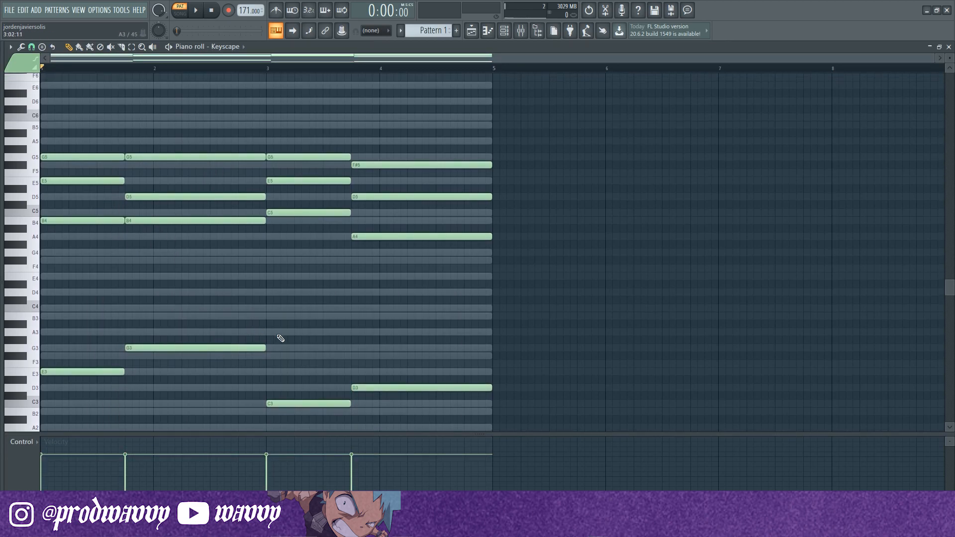
# - Start the melody over the first two chords with E6, D6, a long G6, and short B6, A6, G6 and E6 notes
pyautogui.scroll(1, 279, 337)
pyautogui.scroll(1, 200, 280)
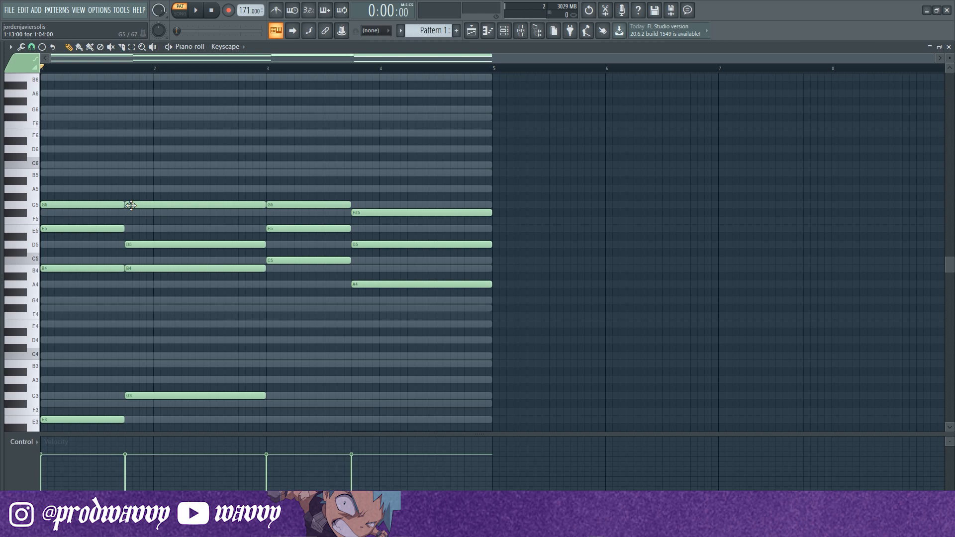
pyautogui.moveTo(71, 117)
pyautogui.mouseDown()
pyautogui.moveTo(17, 117)
pyautogui.moveTo(51, 111)
pyautogui.moveTo(15, 119)
pyautogui.moveTo(11, 149)
pyautogui.moveTo(10, 133)
pyautogui.mouseUp()
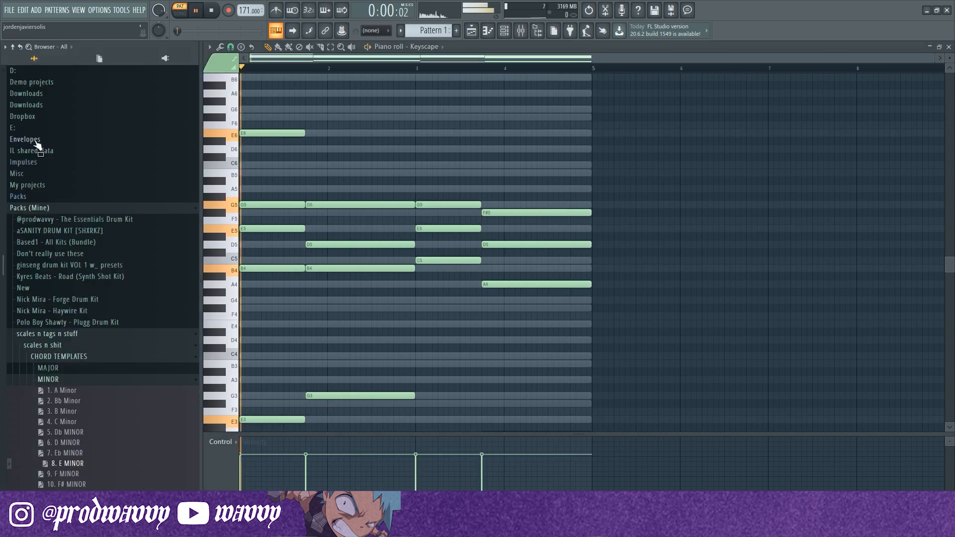
pyautogui.click(71, 149)
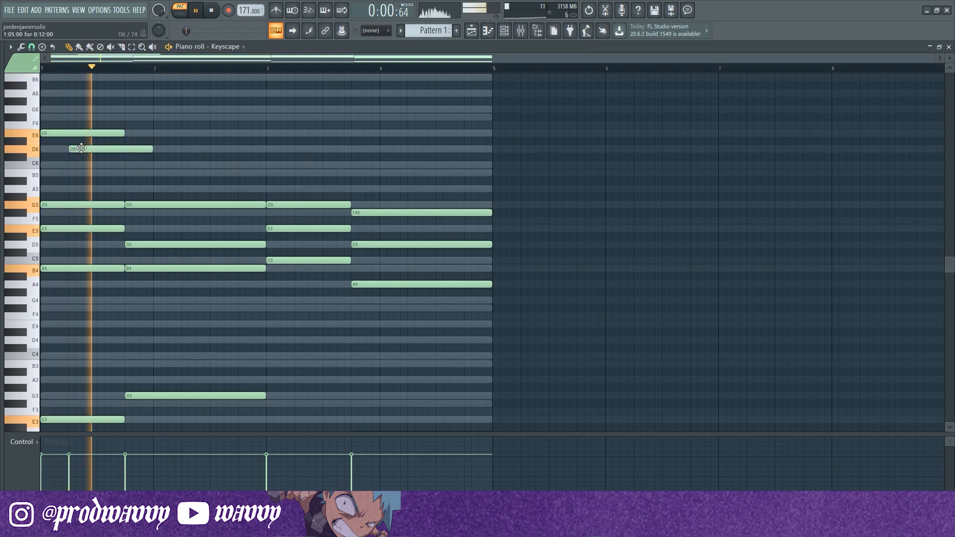
pyautogui.click(139, 111)
pyautogui.press('space')
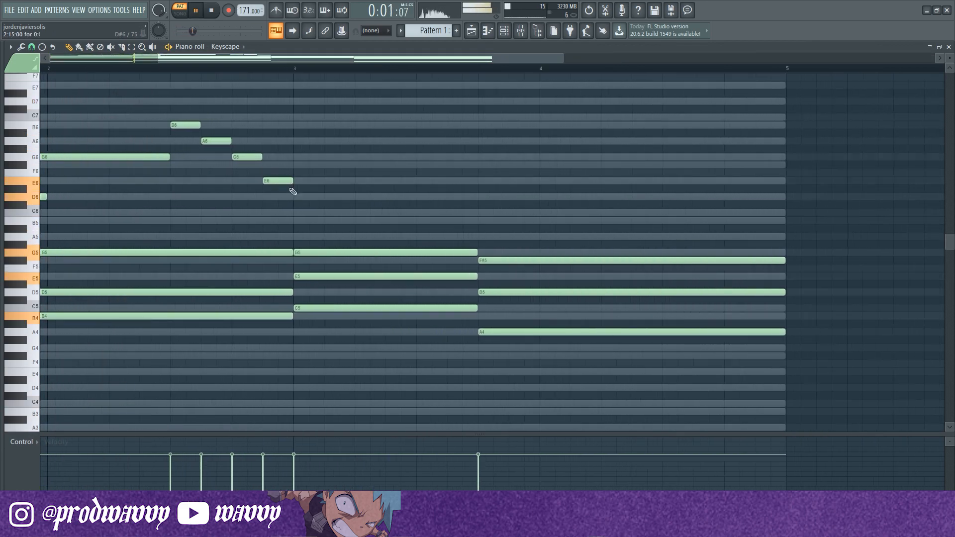
# - Continue the melody over the start of the third chord with a very short D6 followed by a longer E6
pyautogui.keyDown('ctrl'); pyautogui.scroll(2, 292, 188); pyautogui.keyUp('ctrl')
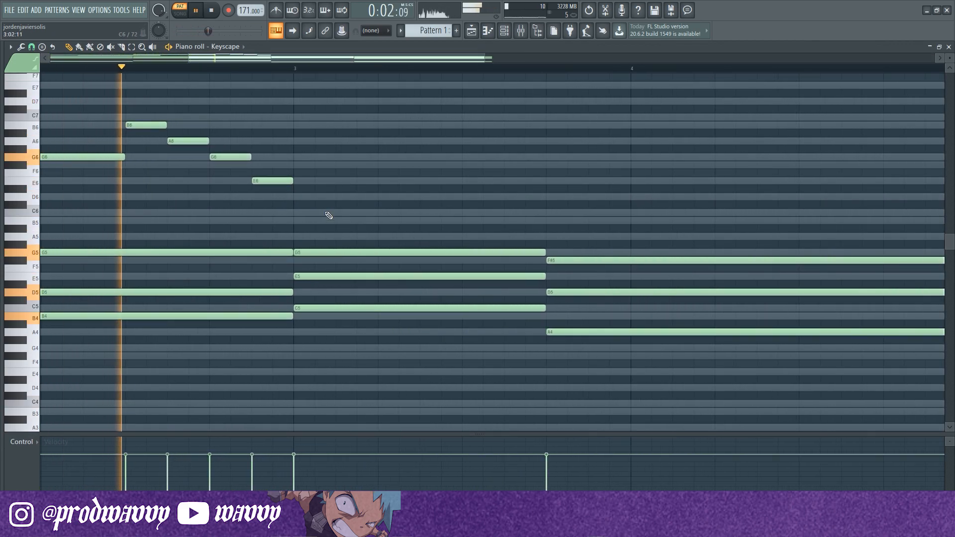
pyautogui.press('space')
pyautogui.moveTo(296, 213); pyautogui.dragTo(366, 191)
pyautogui.press('space')
pyautogui.click(329, 181)
pyautogui.scroll(-1, 331, 181)
pyautogui.press('space')
pyautogui.press('space')
pyautogui.press('space')
pyautogui.click(305, 70)
pyautogui.press('space')
pyautogui.press('space')
pyautogui.press('space')
# - Add a D6 melody note in the second half of the third chord and a B5 at the start of the fourth
pyautogui.click(401, 197)
pyautogui.press('space')
pyautogui.press('space')
pyautogui.click(497, 212)
pyautogui.press('space')
pyautogui.moveTo(499, 211); pyautogui.dragTo(614, 224)
pyautogui.press('space')
pyautogui.press('space')
pyautogui.press('space')
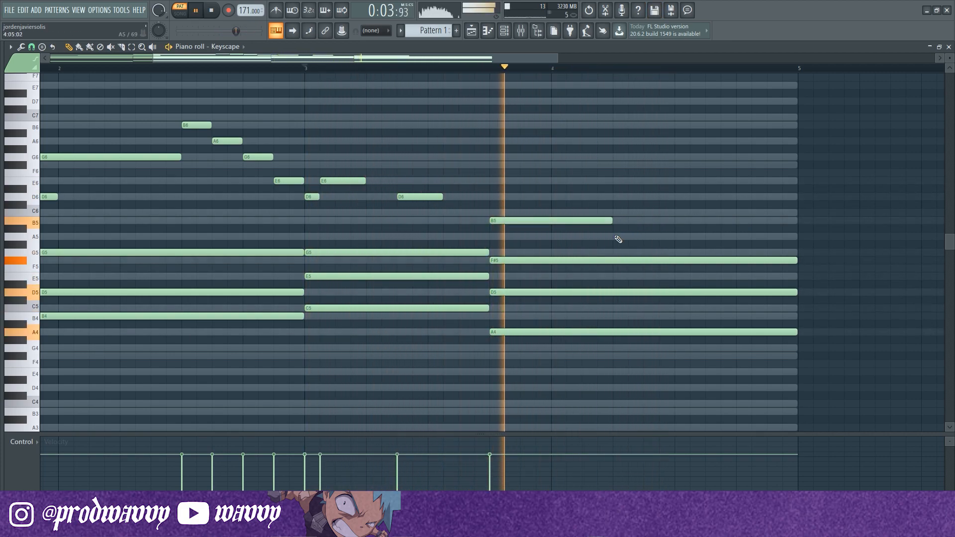
# - End the melody with an A5 reaching bar 5, and extend the E6, D6 and B5 notes to close the gaps
pyautogui.click(676, 239)
pyautogui.scroll(-3, 694, 232)
pyautogui.press('space')
pyautogui.press('space')
pyautogui.moveTo(447, 221); pyautogui.dragTo(479, 219)
pyautogui.scroll(2, 320, 203)
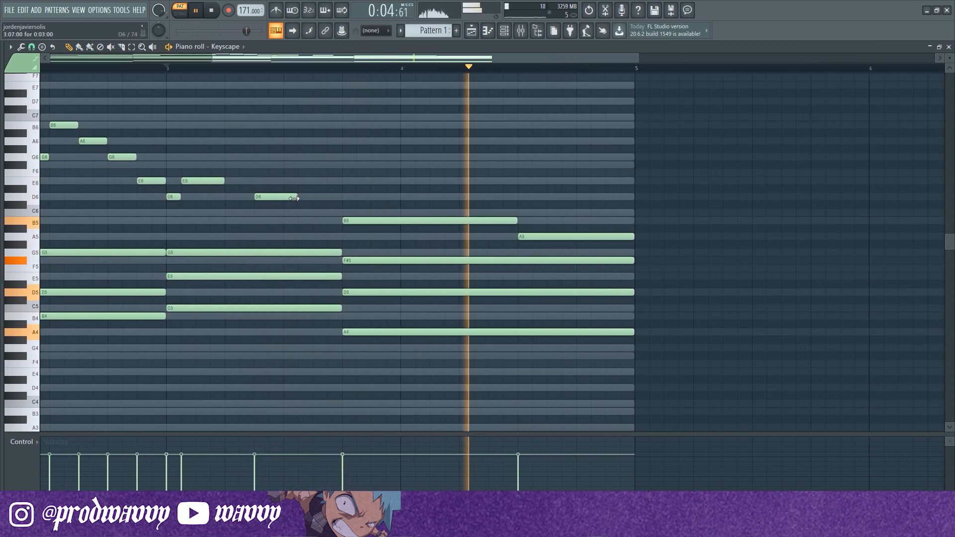
pyautogui.press('space')
pyautogui.scroll(-2, 219, 176)
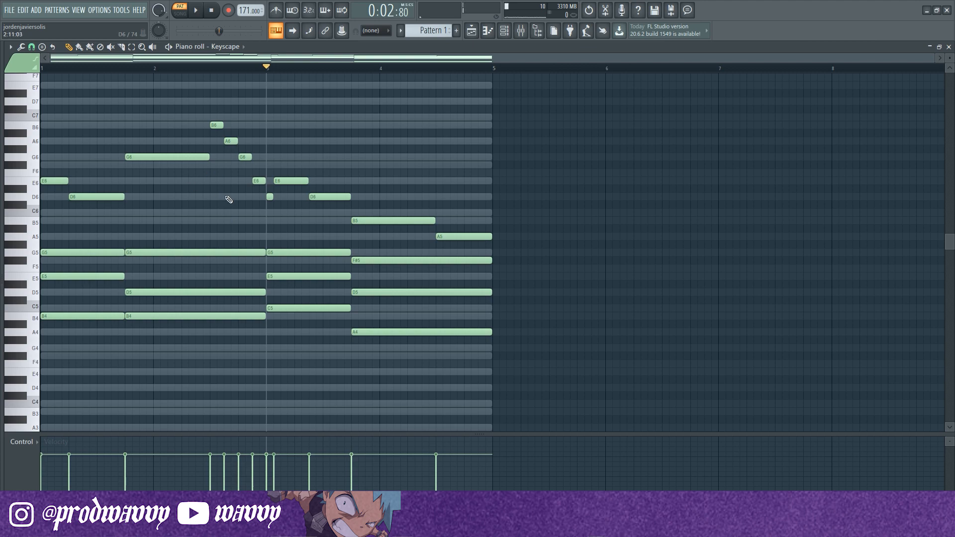
# - Stop playback and duplicate the four-bar chords and melody into bars 5 to 8
pyautogui.click(211, 10)
pyautogui.scroll(2, 185, 238)
pyautogui.scroll(-2, 189, 238)
pyautogui.hotkey('ctrl', 'b')
pyautogui.hotkey('ctrl', 'd')
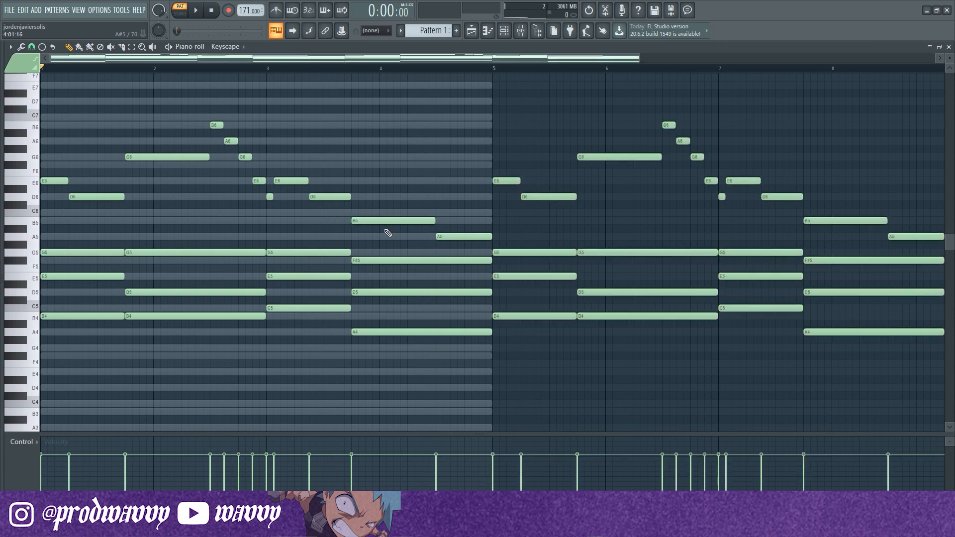
# - Extend the Sampler channel's scale guide notes to the start of bar 9 and return to the Keyscape notes
pyautogui.scroll(-2, 388, 233)
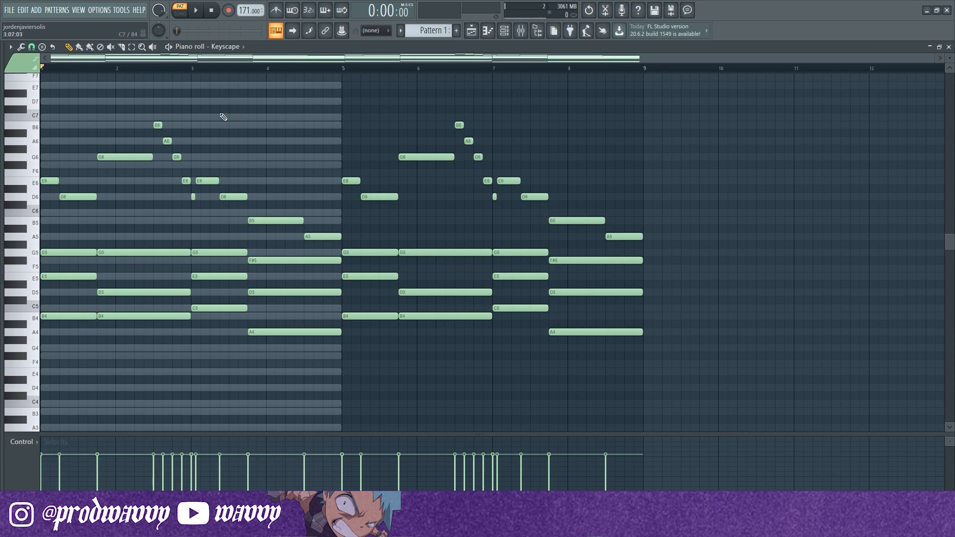
pyautogui.rightClick(209, 101)
pyautogui.rightClick(209, 101)
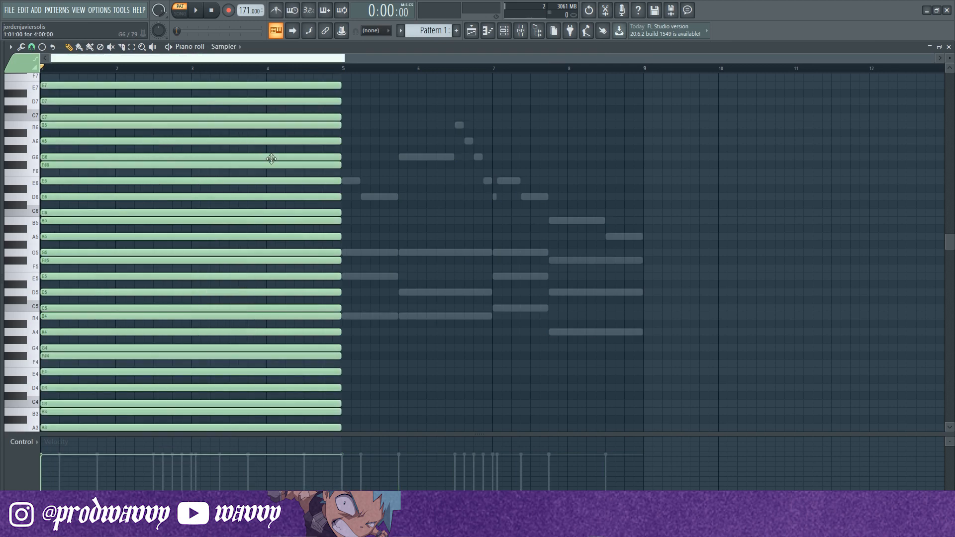
pyautogui.hotkey('ctrl', 'a')
pyautogui.moveTo(341, 141); pyautogui.dragTo(641, 141)
pyautogui.hotkey('ctrl', 'd')
pyautogui.click(225, 46)
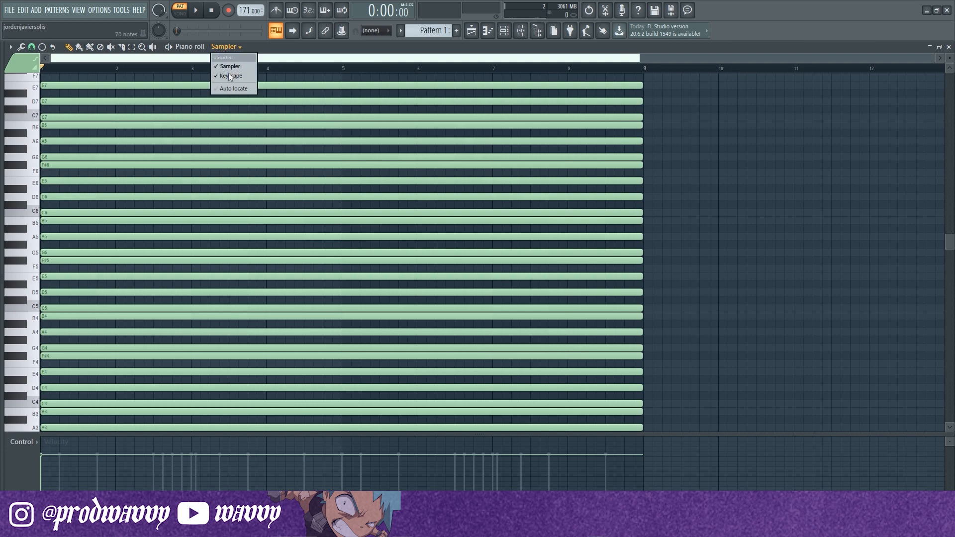
pyautogui.click(230, 76)
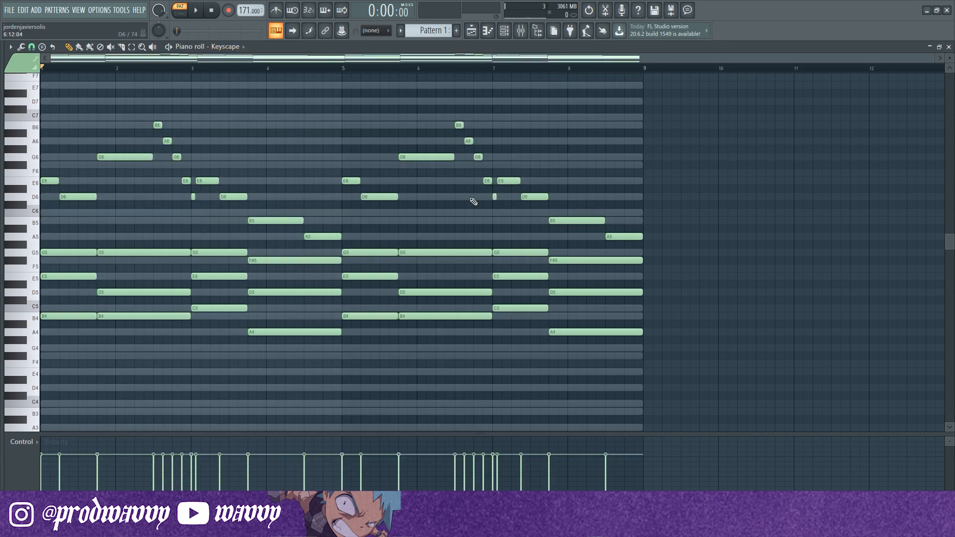
# - Layer a higher counter-melody over bars 5 to 7 with G7, F#7, D7, E7 and D7 notes
pyautogui.scroll(2, 383, 198)
pyautogui.scroll(1, 382, 198)
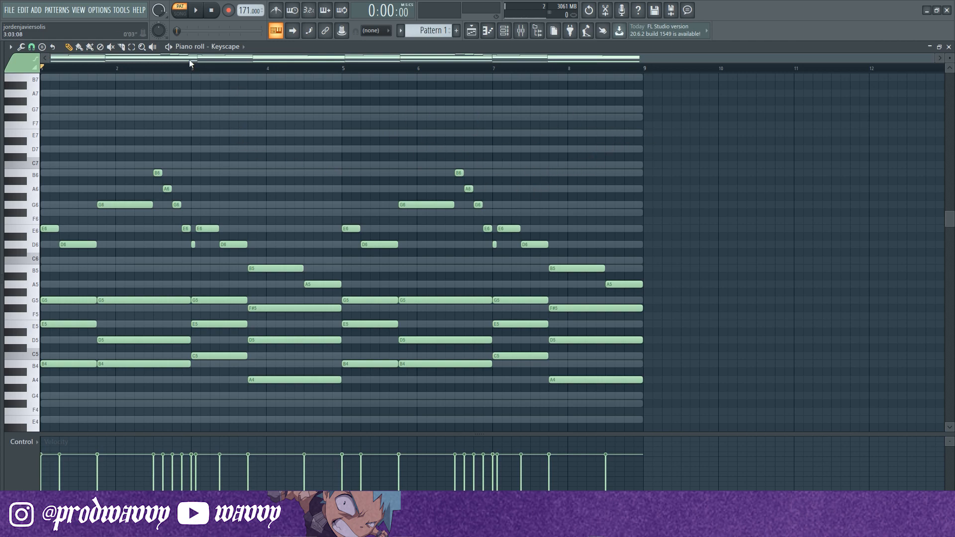
pyautogui.scroll(-2, 395, 220)
pyautogui.scroll(2, 401, 220)
pyautogui.scroll(1, 553, 239)
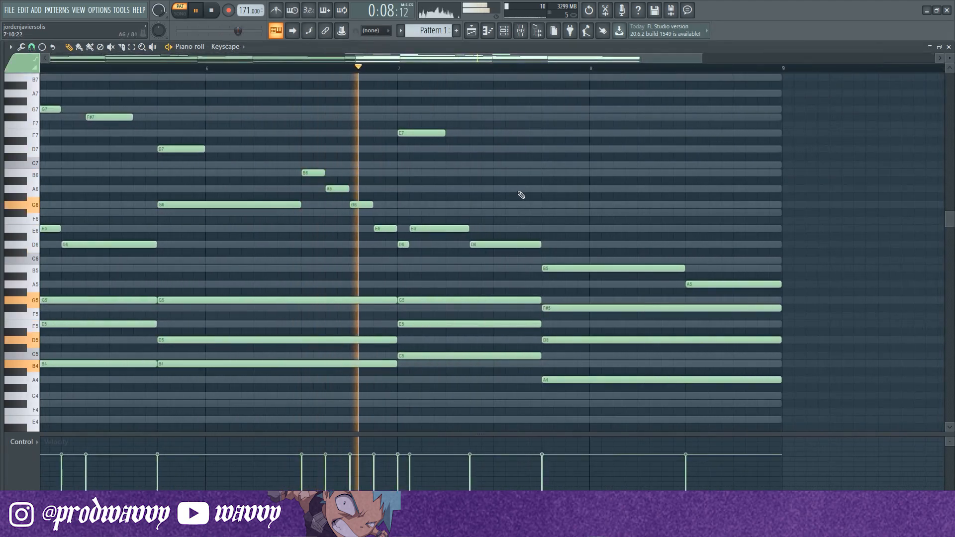
pyautogui.click(517, 149)
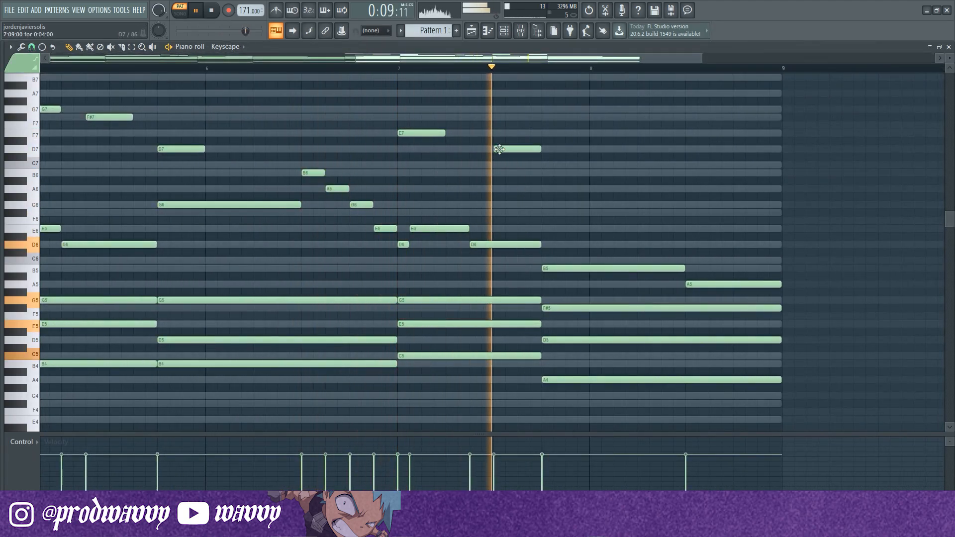
pyautogui.click(400, 71)
# - Add a B6 at the start of the last chord, then E7 and F#7 notes at the start of bar 8
pyautogui.click(543, 157)
pyautogui.moveTo(543, 158); pyautogui.dragTo(548, 174)
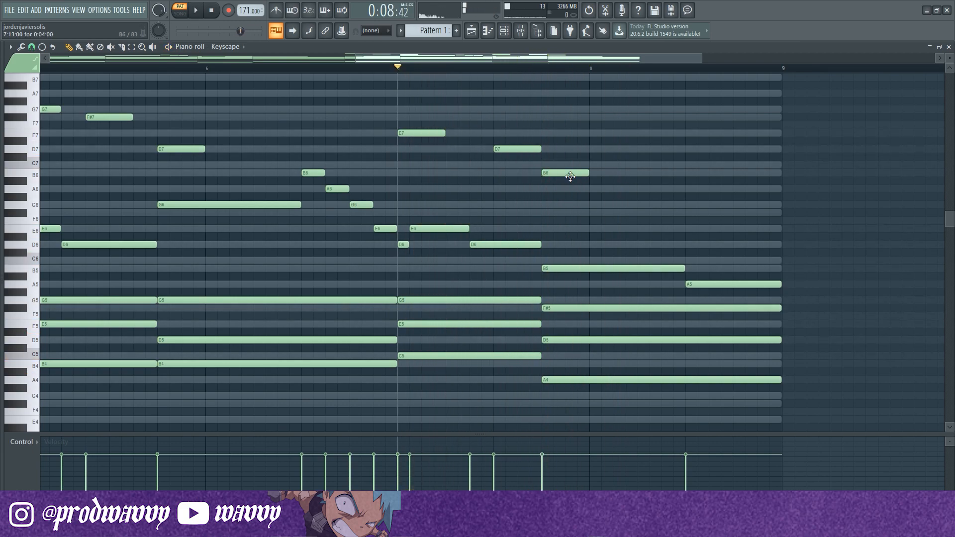
pyautogui.click(610, 189)
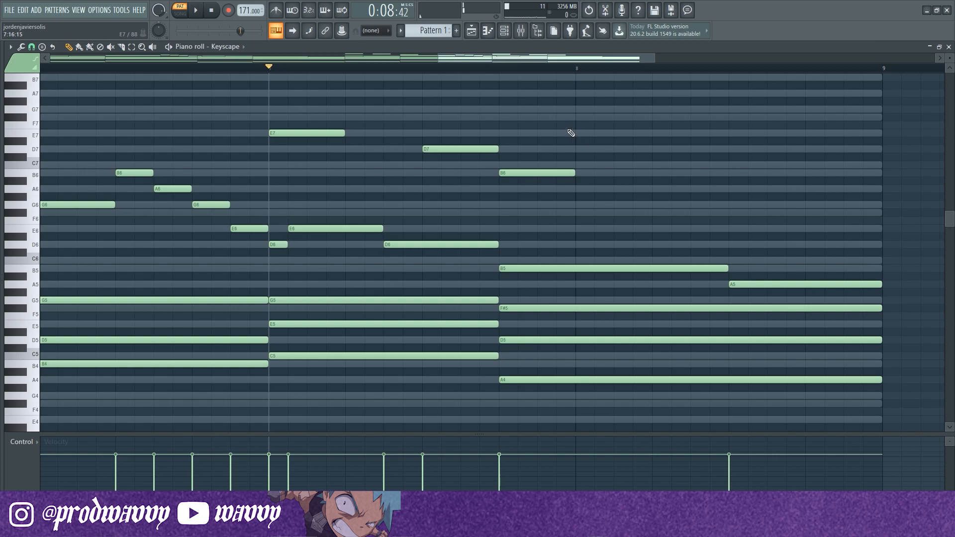
pyautogui.click(584, 134)
pyautogui.click(612, 118)
pyautogui.press('space')
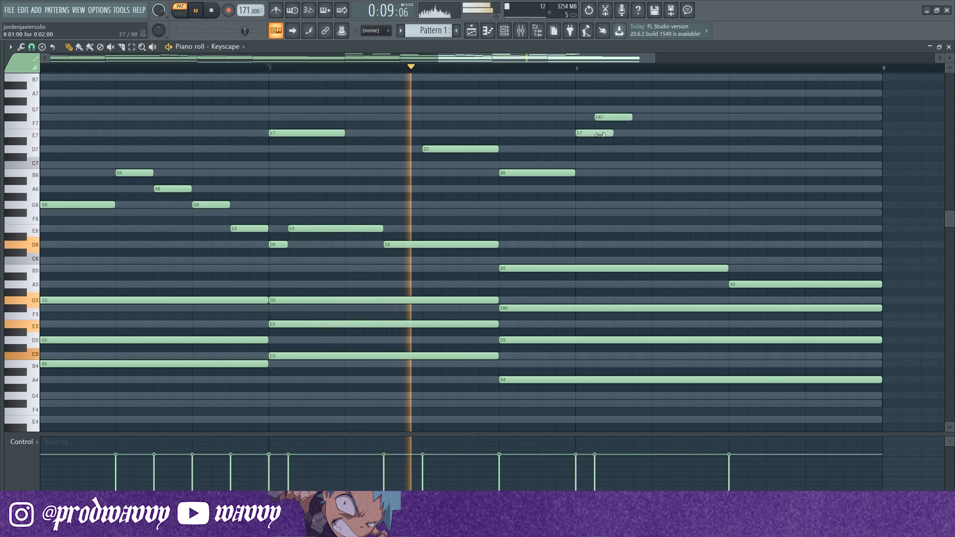
# - Shorten bar 8's E7, let F#7 follow directly, and finish the counter-melody with a long D7 and a B6 ending at bar 9
pyautogui.scroll(-3, 635, 143)
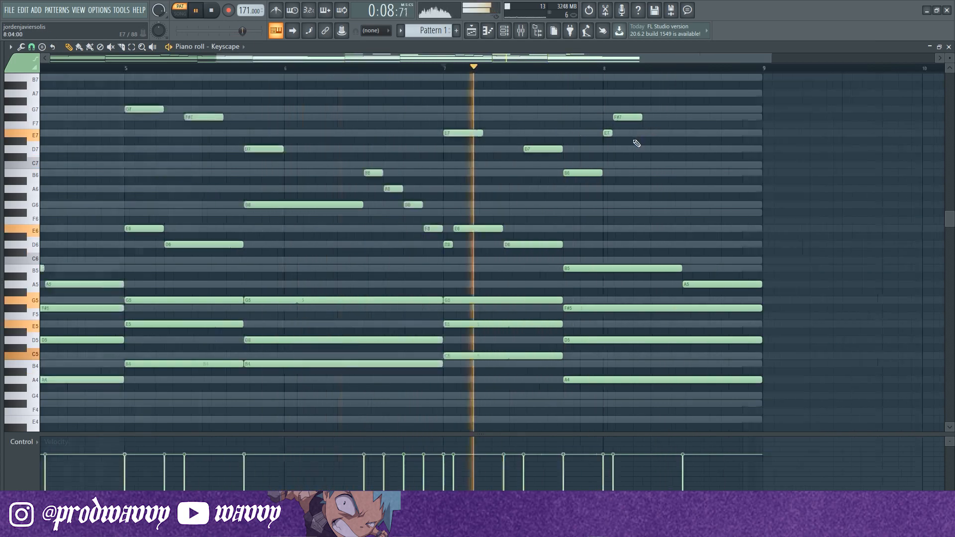
pyautogui.scroll(3, 569, 177)
pyautogui.click(542, 149)
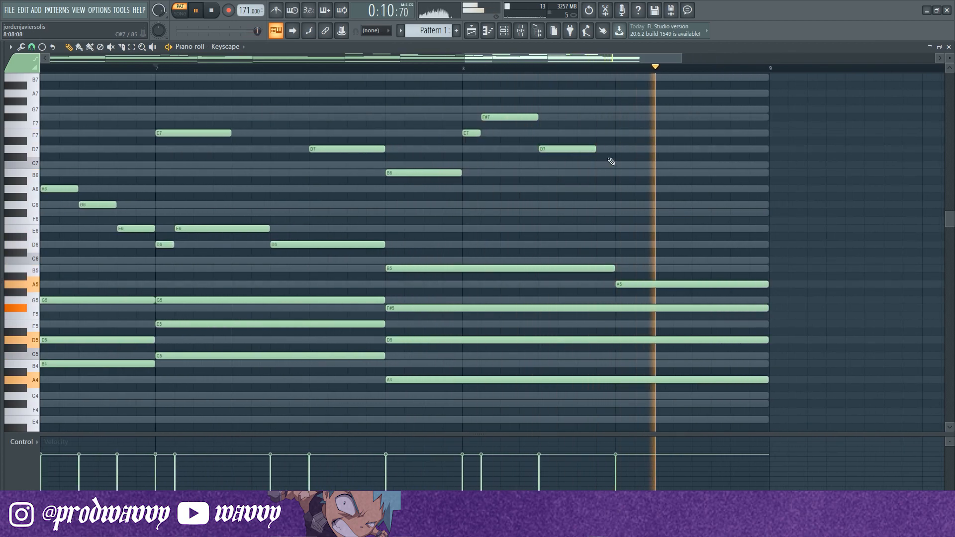
pyautogui.press('space')
pyautogui.click(696, 173)
pyautogui.press('space')
pyautogui.moveTo(698, 172); pyautogui.dragTo(696, 164)
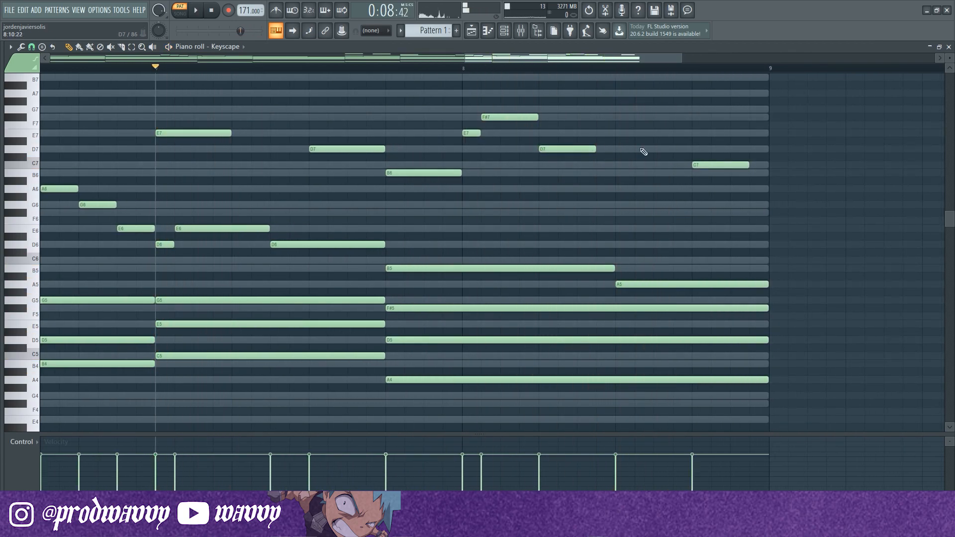
pyautogui.moveTo(597, 149); pyautogui.dragTo(733, 174)
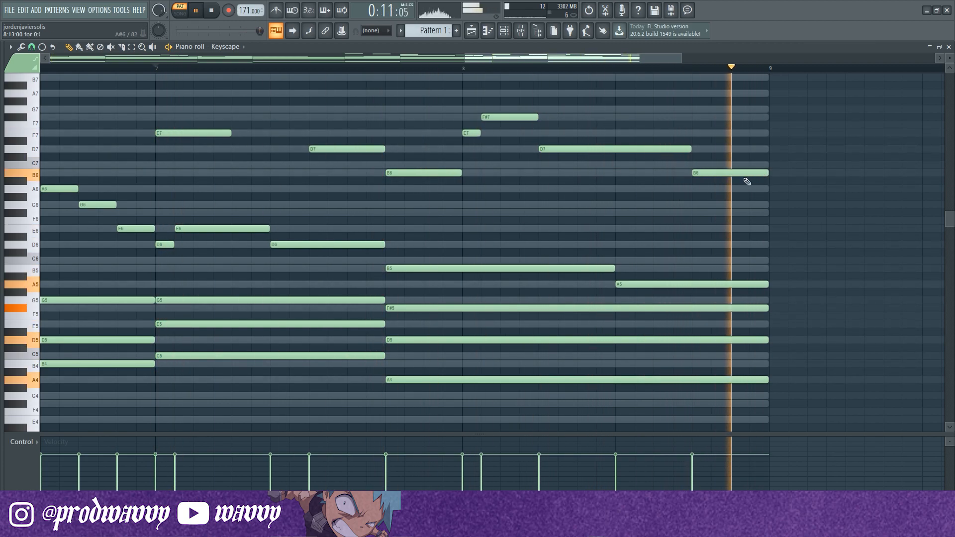
pyautogui.press('space')
pyautogui.scroll(-4, 324, 281)
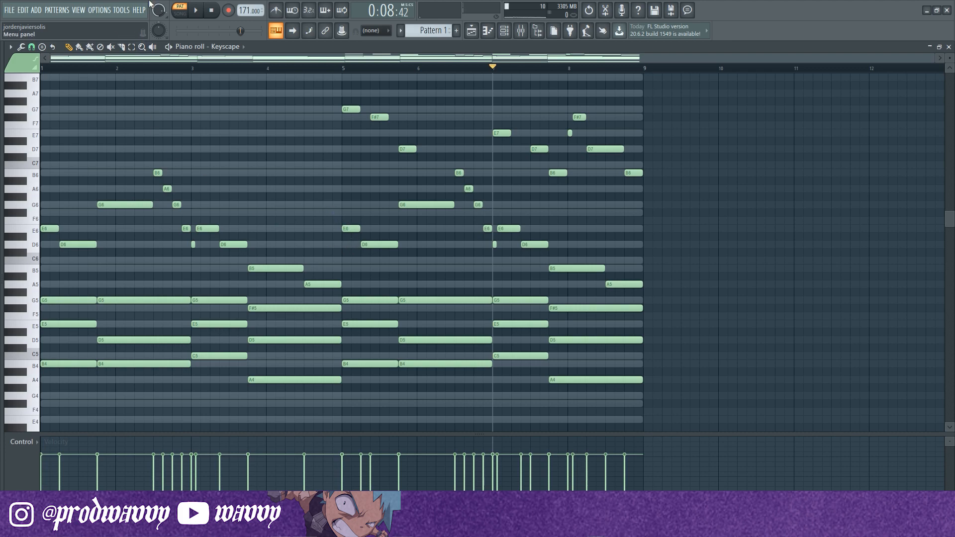
# - Stop playback and randomize the velocities of all Keyscape notes with the randomizer
pyautogui.click(213, 11)
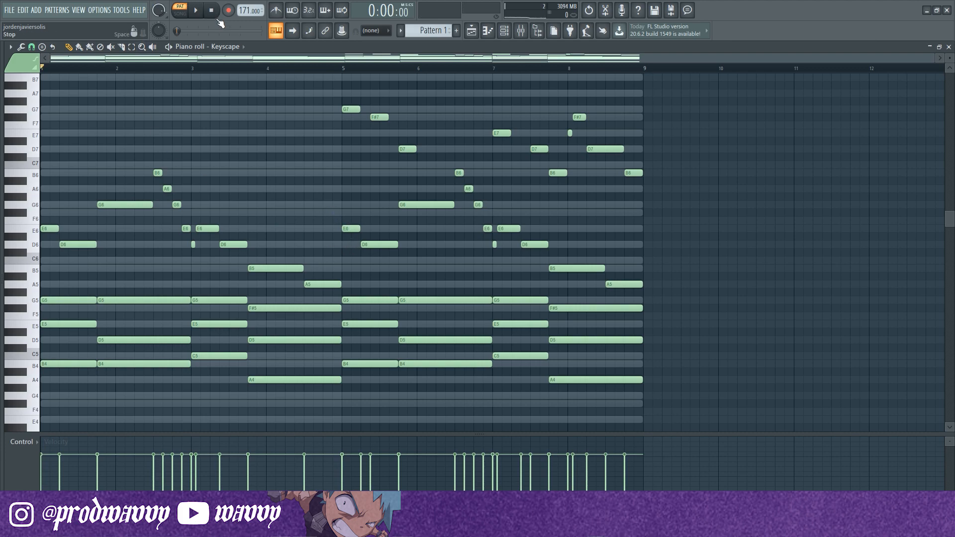
pyautogui.hotkey('alt', 'r')
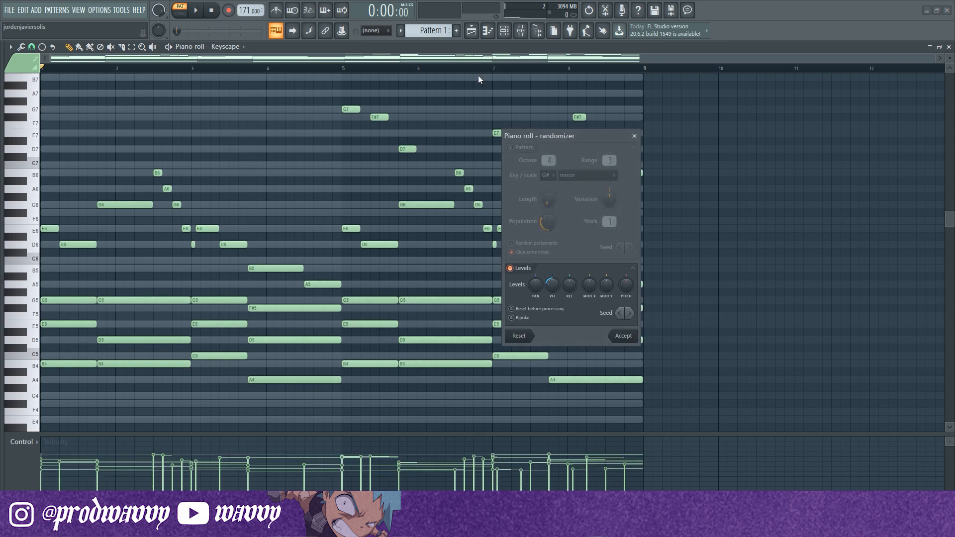
pyautogui.click(624, 336)
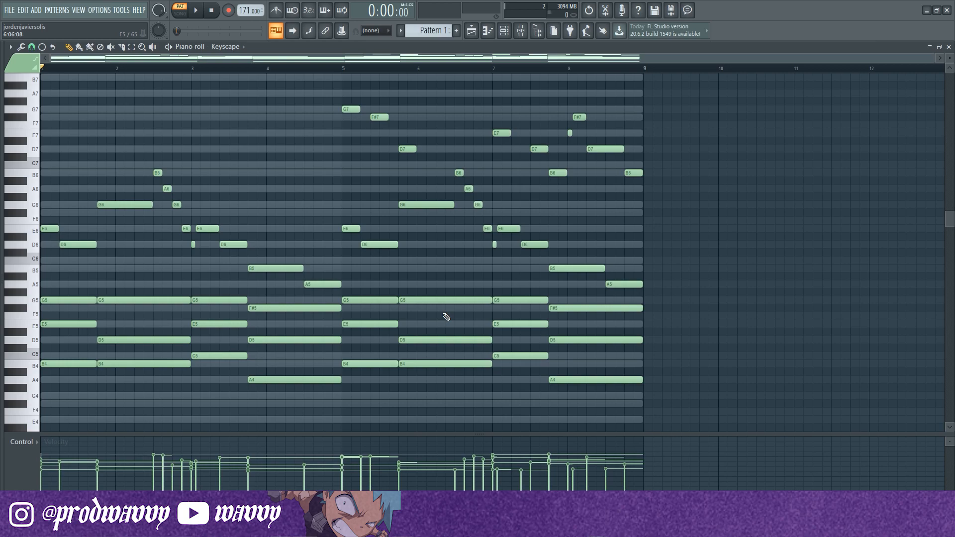
# - Strum the Keyscape chords with a slight start time strength in the strumizer, preserving the note ends
pyautogui.hotkey('alt', 's')
pyautogui.moveTo(709, 227); pyautogui.dragTo(710, 253)
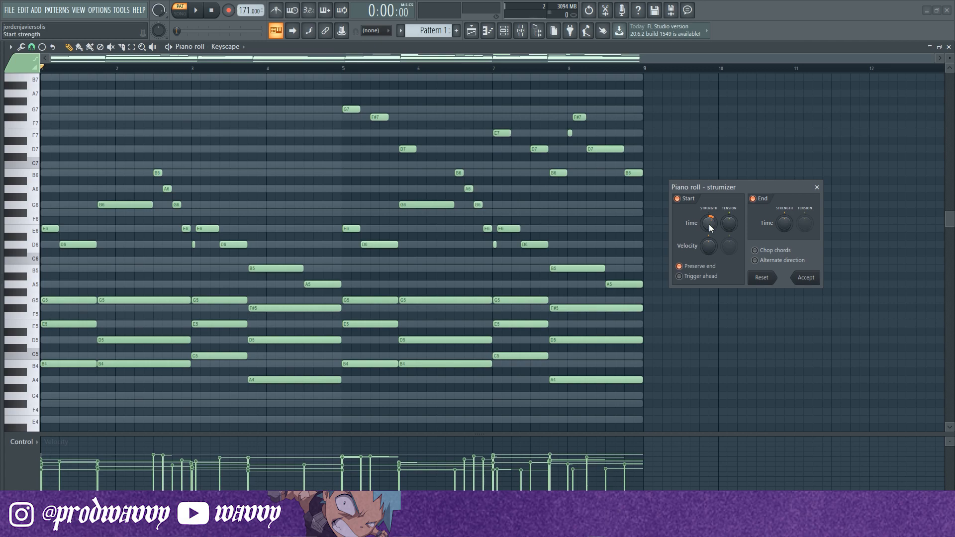
pyautogui.moveTo(710, 204); pyautogui.dragTo(712, 211)
pyautogui.press('Return')
# - Duplicate the eight bars into bars 9 to 16 and delete the melody notes from the copy
pyautogui.hotkey('ctrl', 'b')
pyautogui.scroll(-3, 449, 185)
pyautogui.hotkey('ctrl', 'd')
pyautogui.moveTo(803, 82); pyautogui.dragTo(412, 287)
pyautogui.press('Delete')
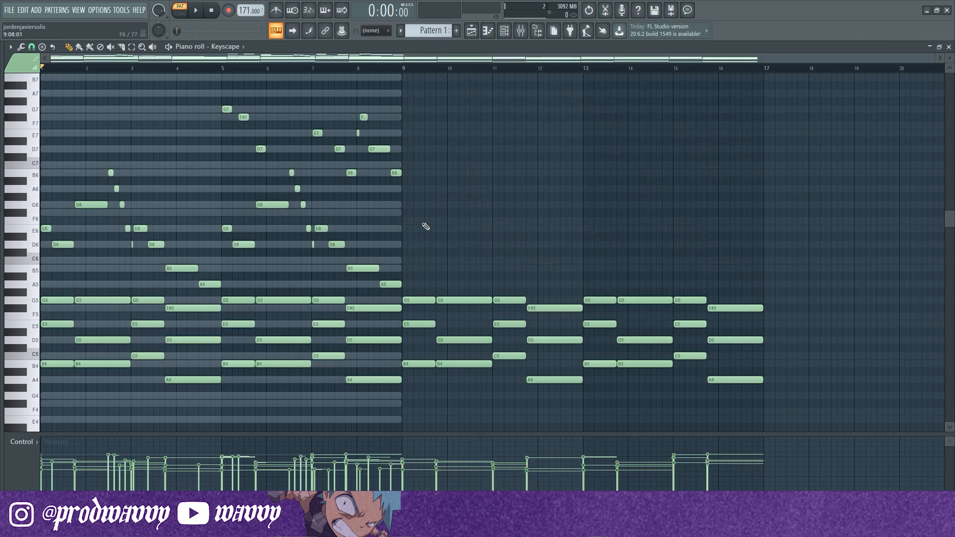
# - Play the melody-free section from bar 9 to check the chords and bass notes
pyautogui.click(405, 69)
pyautogui.press('space')
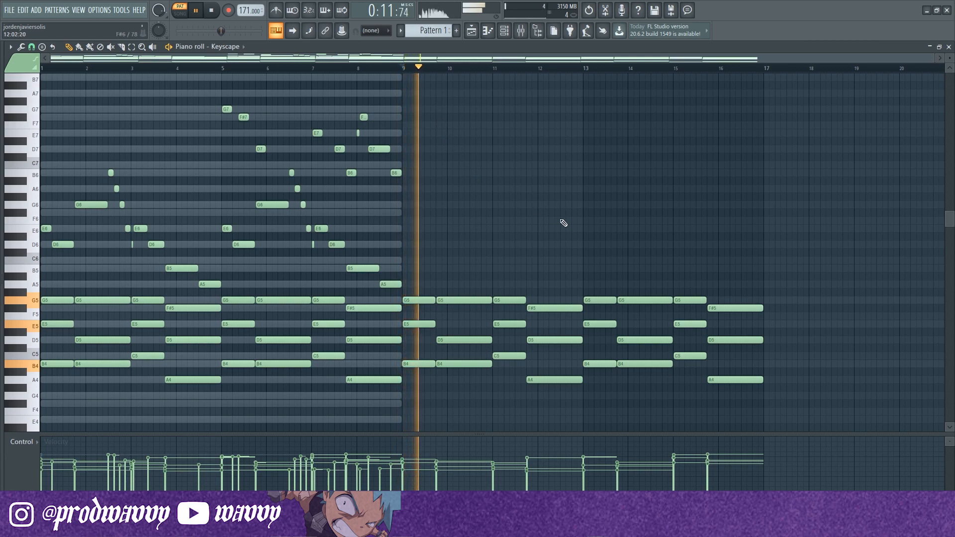
pyautogui.scroll(-4, 551, 217)
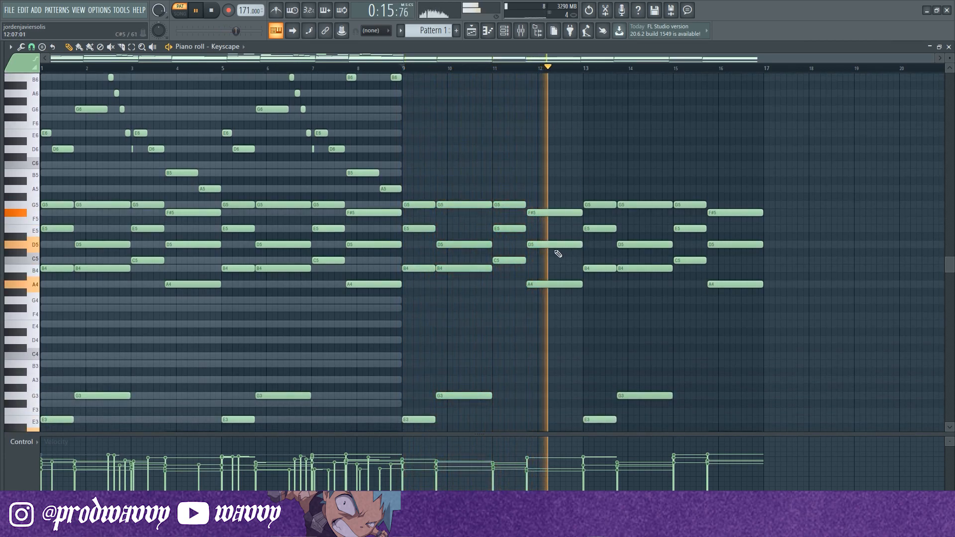
pyautogui.press('space')
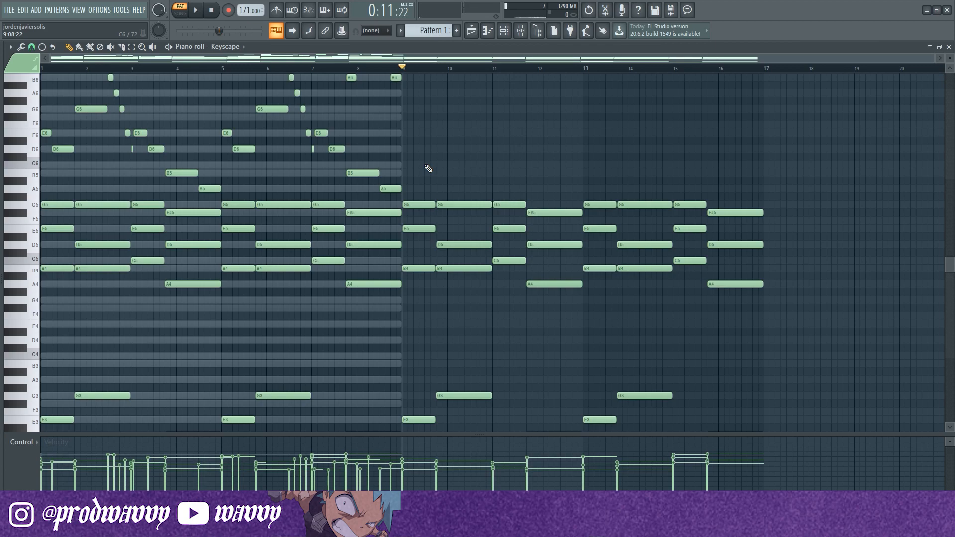
# - Close the piano roll and place Pattern 1 on Track 1 of the playlist at bar 1
pyautogui.click(949, 46)
pyautogui.click(148, 93)
# - Show the channel rack and route the Keyscape channel to mixer track Insert 1
pyautogui.press('F6')
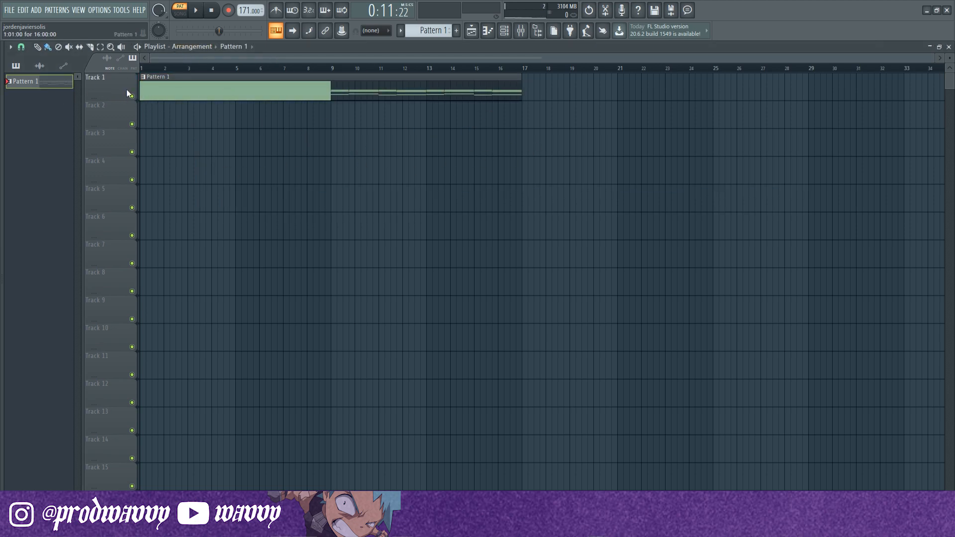
pyautogui.click(503, 31)
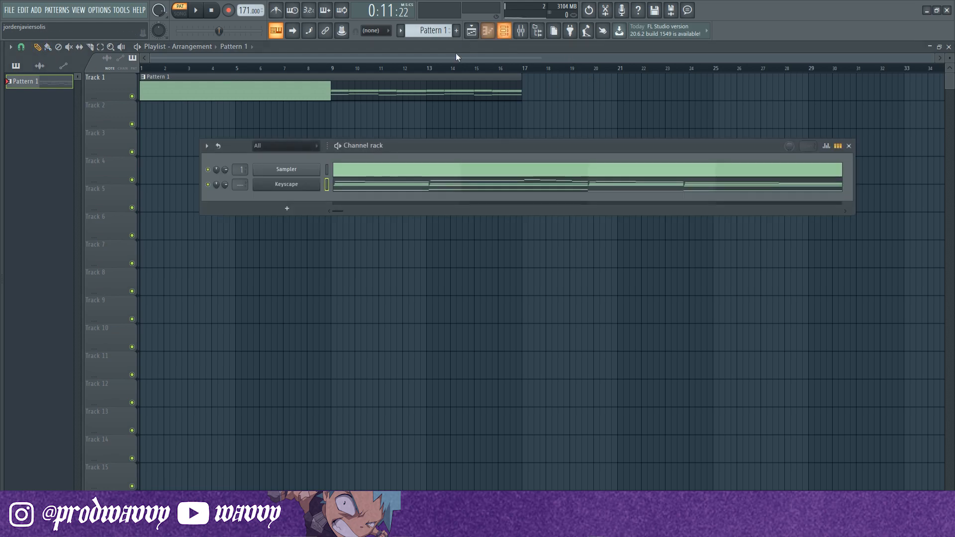
pyautogui.scroll(1, 244, 184)
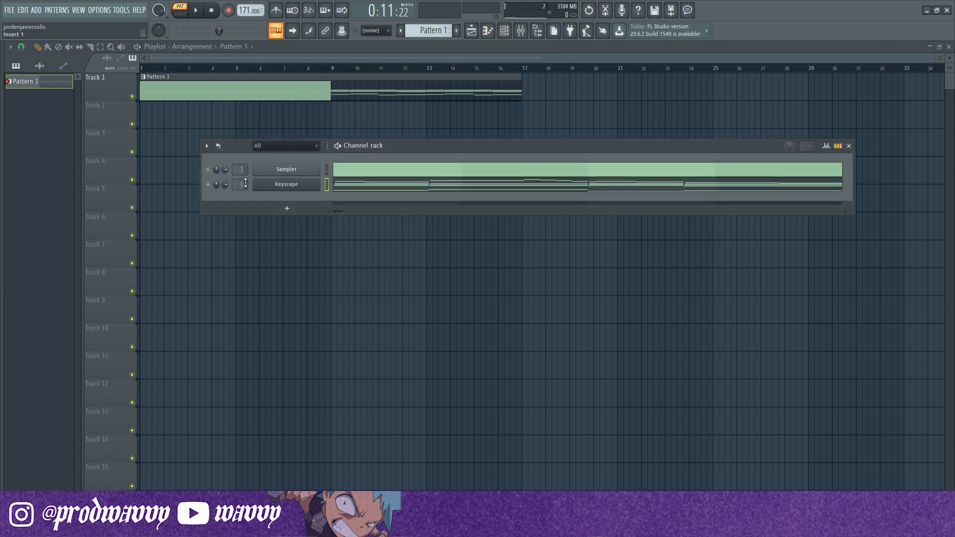
# - Switch to song playback, render armed mixer track Insert 1 to a wave file and move the resulting clip to Track 4
pyautogui.click(181, 14)
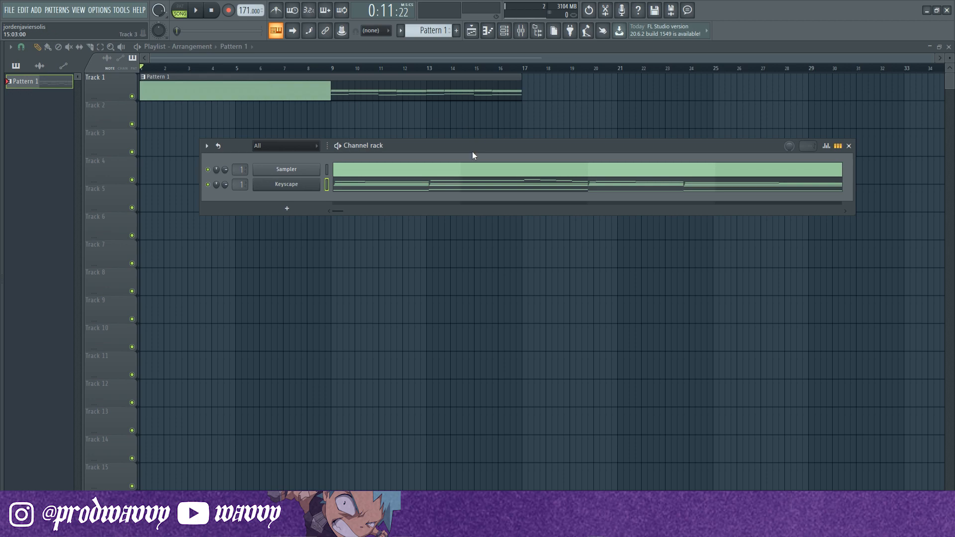
pyautogui.click(520, 30)
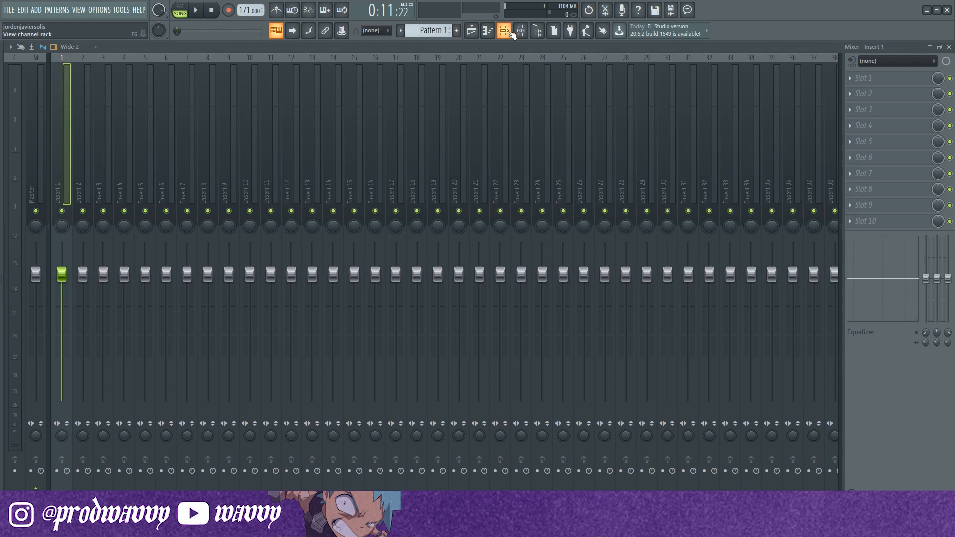
pyautogui.click(56, 472)
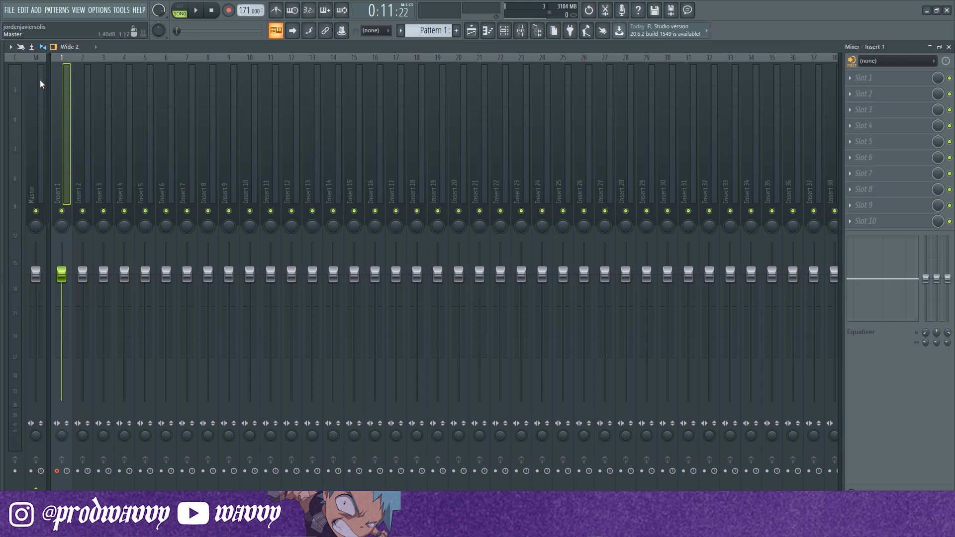
pyautogui.click(11, 47)
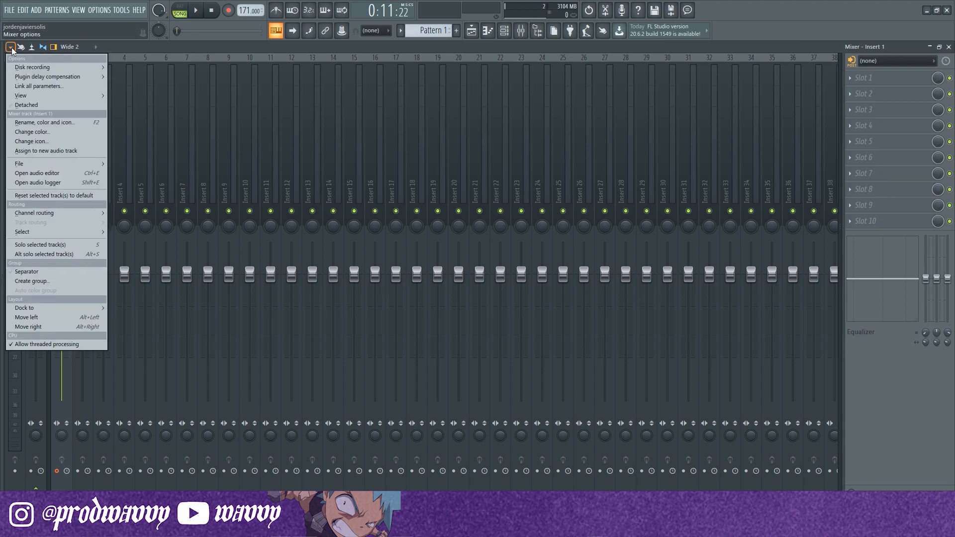
pyautogui.moveTo(52, 66)
pyautogui.click(133, 67)
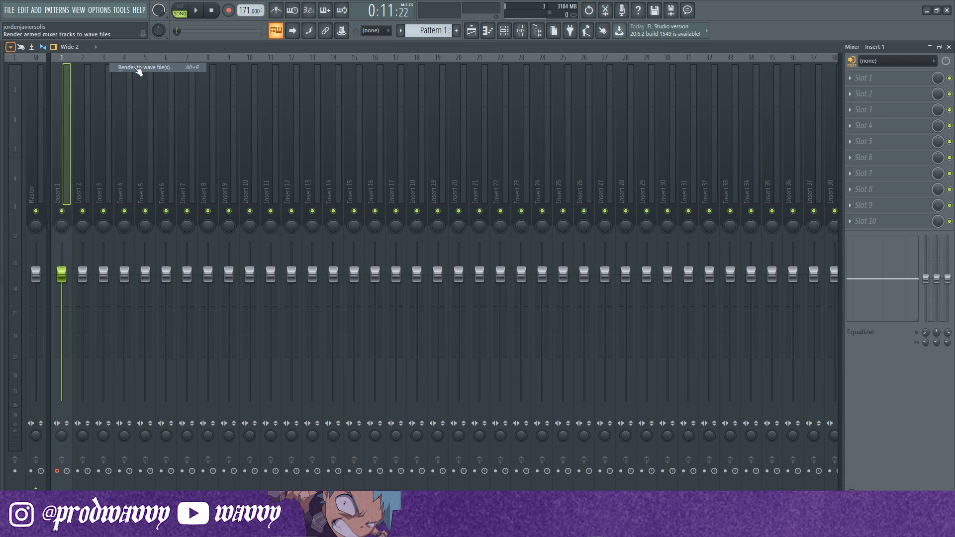
pyautogui.click(553, 351)
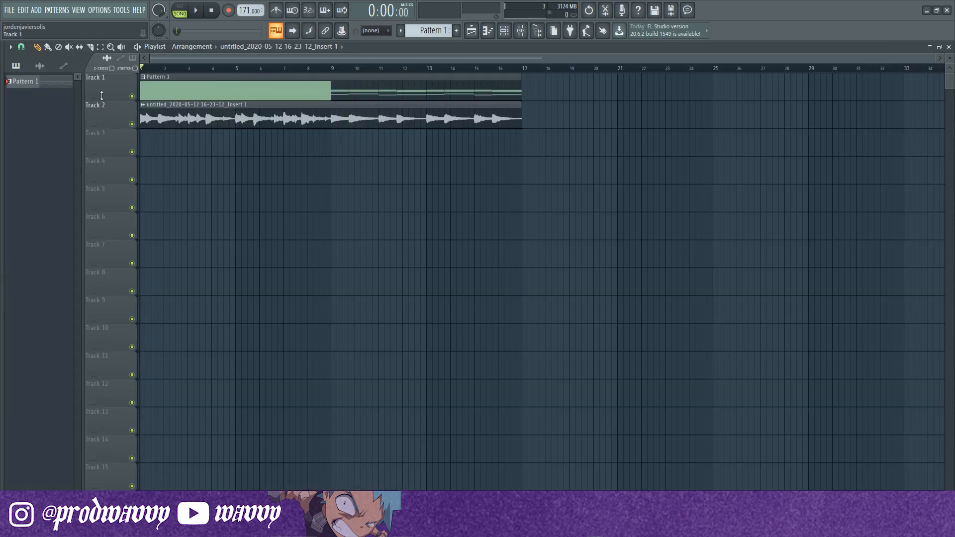
pyautogui.moveTo(194, 121); pyautogui.dragTo(204, 177)
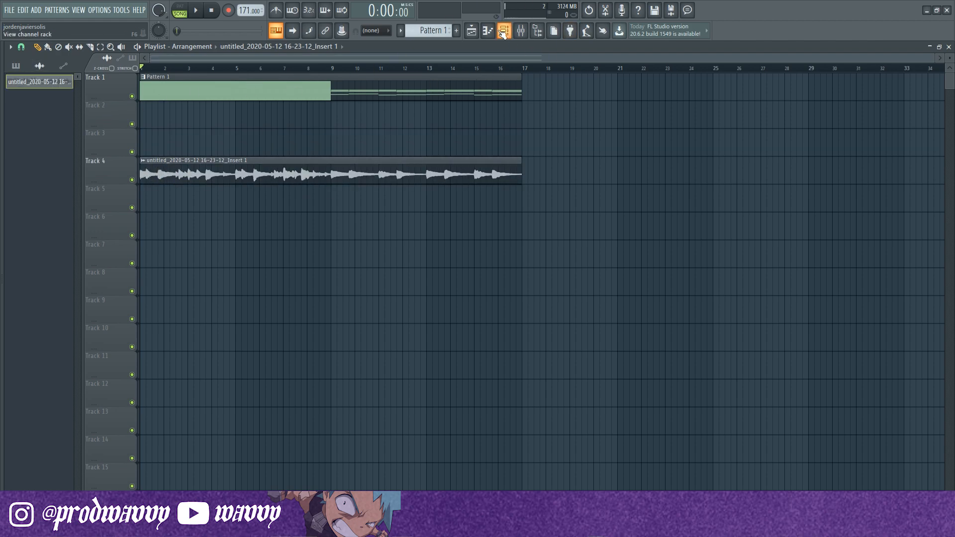
# - Clone the Sampler channel, transfer the Keyscape notes into the clone, and delete the Keyscape channel
pyautogui.doubleClick(296, 93)
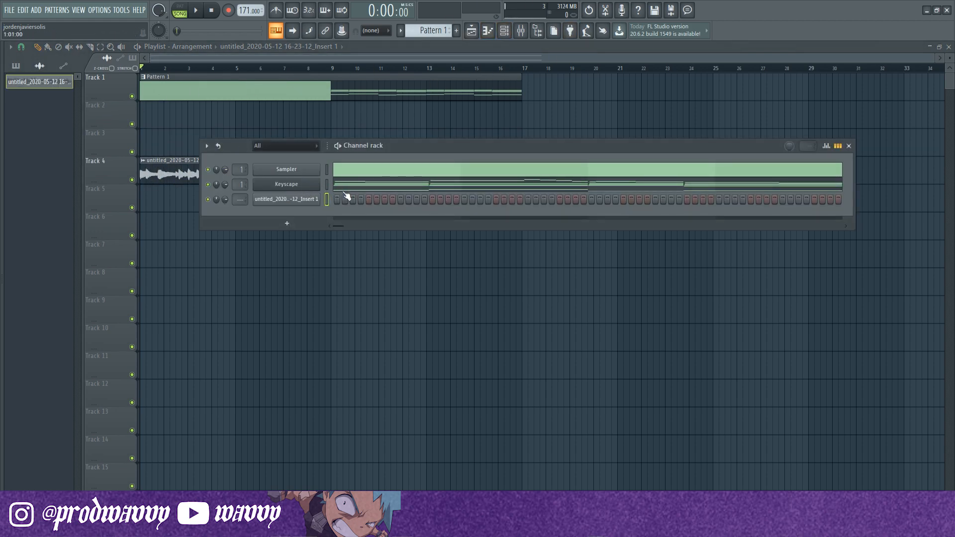
pyautogui.rightClick(301, 171)
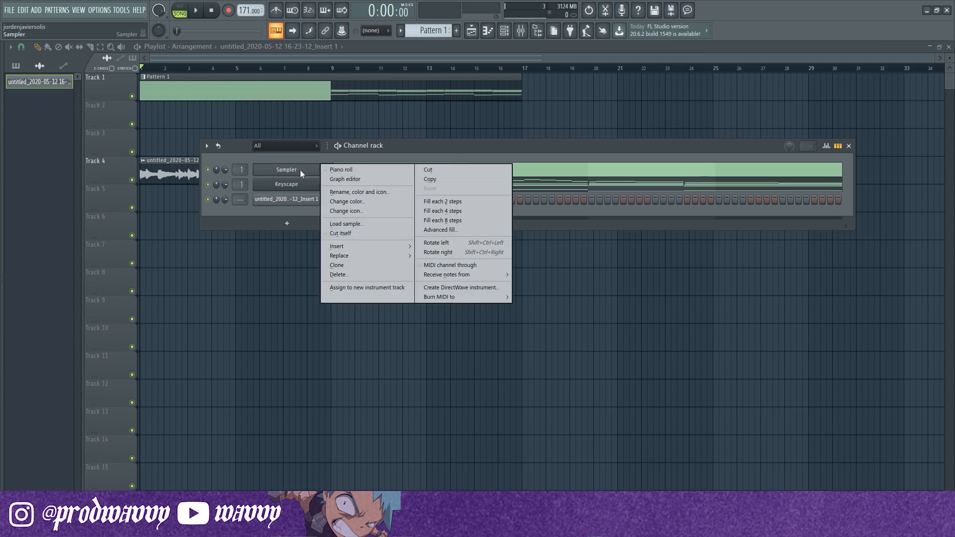
pyautogui.click(329, 264)
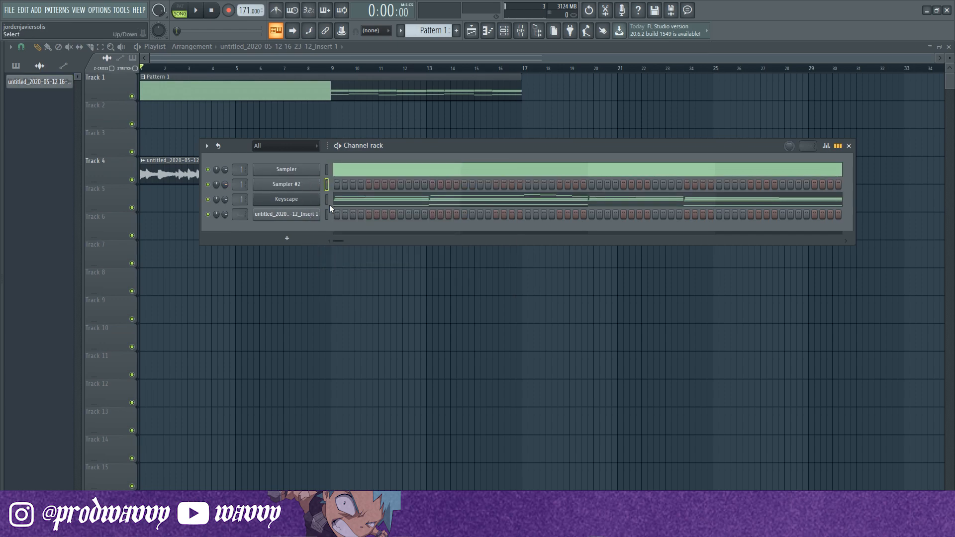
pyautogui.click(327, 186)
pyautogui.hotkey('ctrl', 'v')
pyautogui.rightClick(294, 197)
pyautogui.press('d')
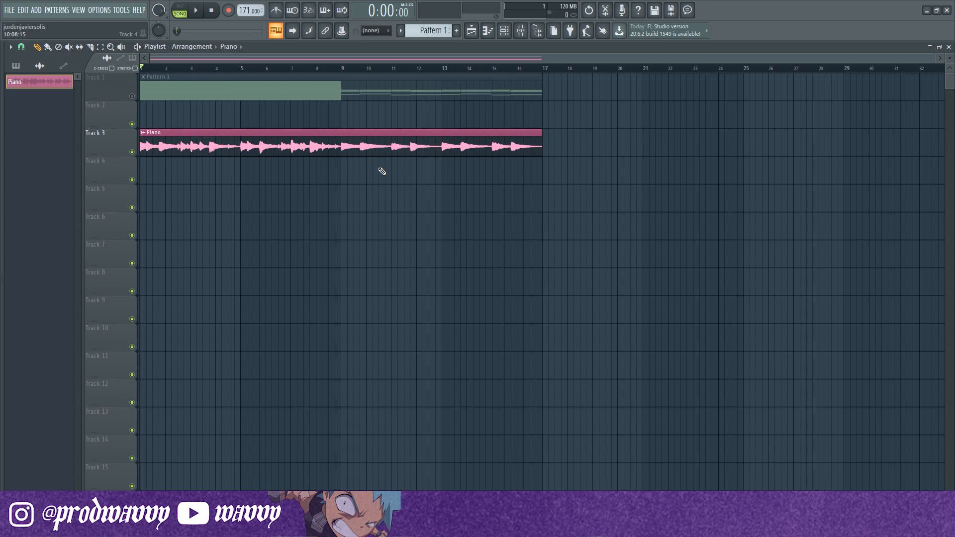
# - Add a new Keyscape channel and browse its factory patches for a second layer
pyautogui.press('F6')
pyautogui.click(285, 223)
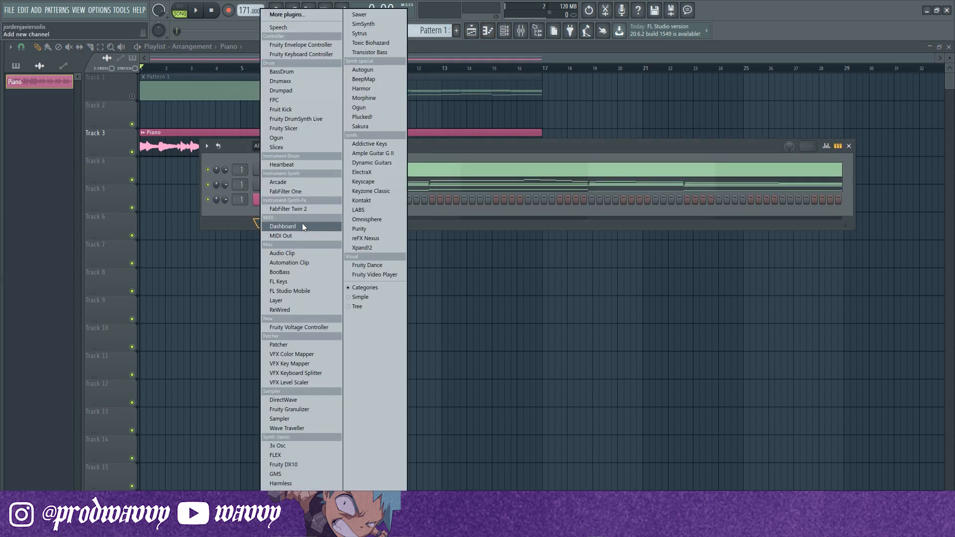
pyautogui.click(383, 183)
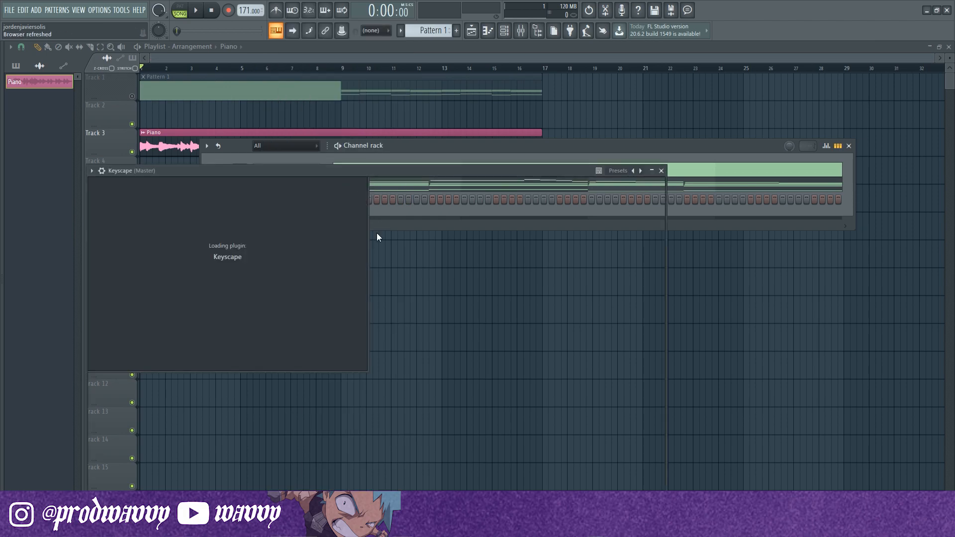
pyautogui.scroll(-15, 175, 411)
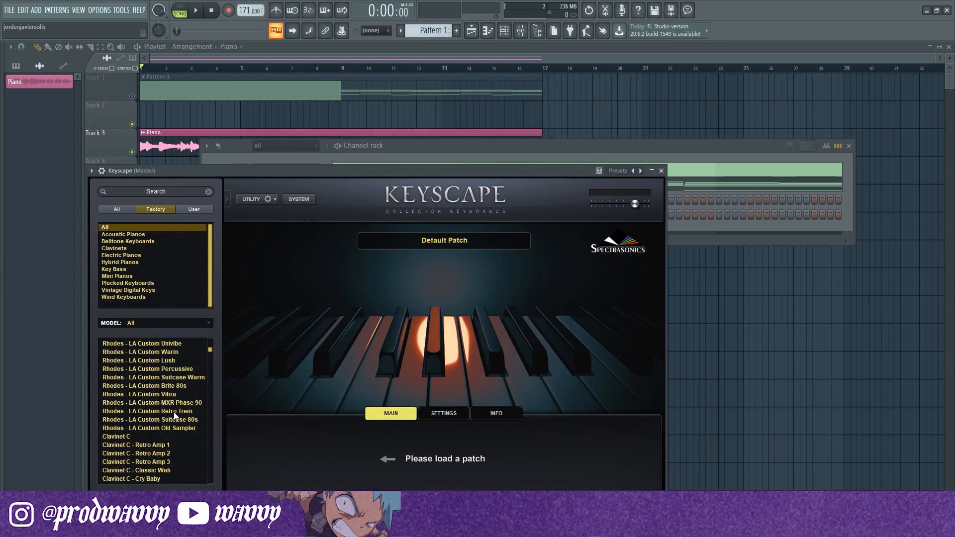
pyautogui.scroll(-15, 146, 400)
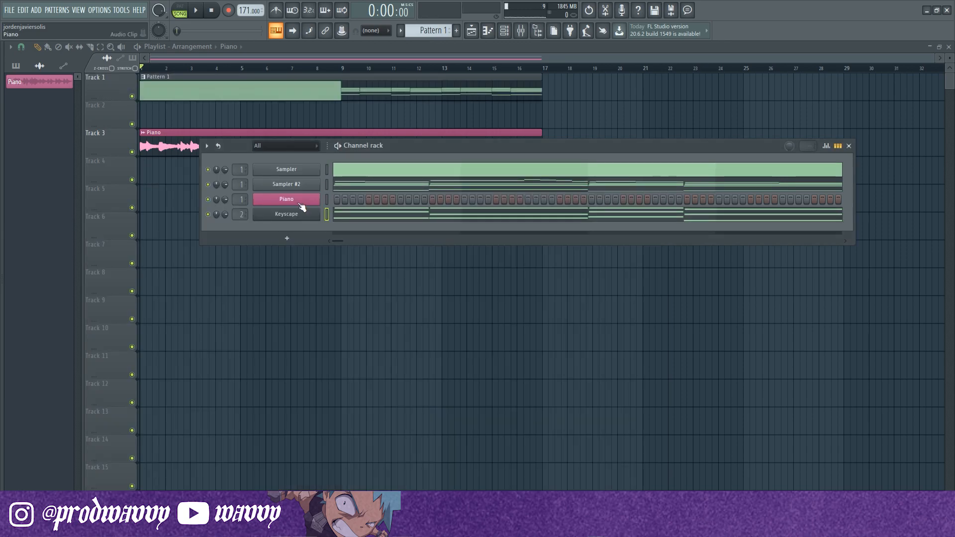
# - Add an ElectraX channel and set its first note to a one-bar E6 at bar 1, checking the pitch and length in playback
pyautogui.click(287, 239)
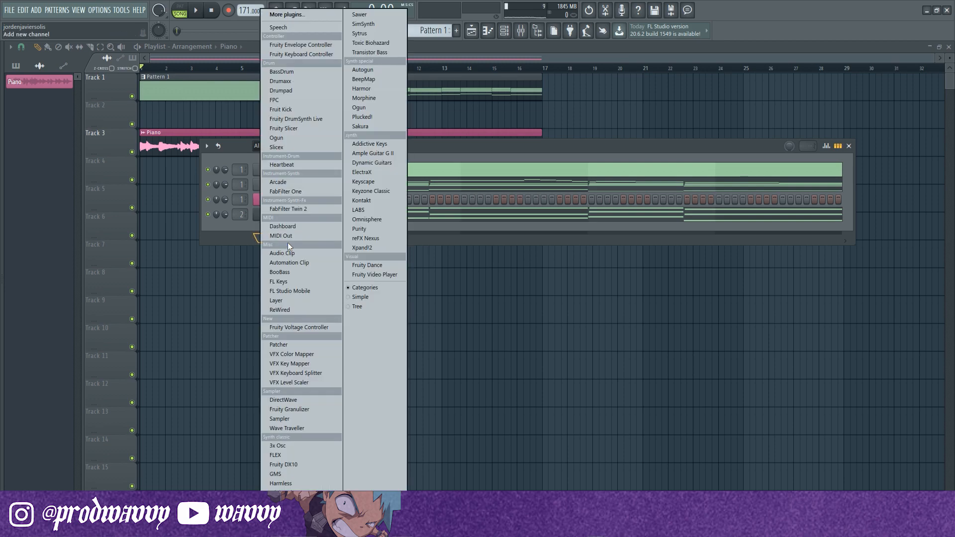
pyautogui.click(390, 171)
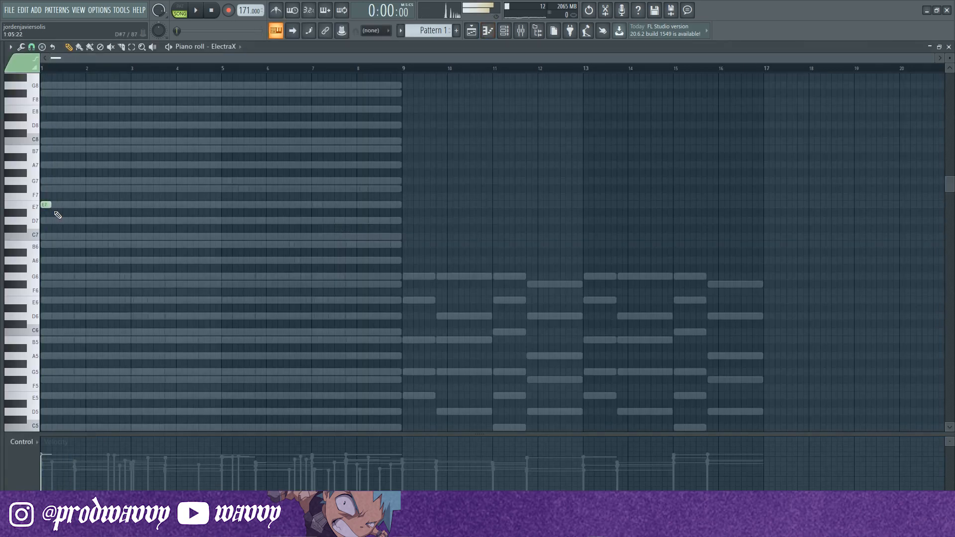
pyautogui.press('space')
pyautogui.scroll(-3, 79, 210)
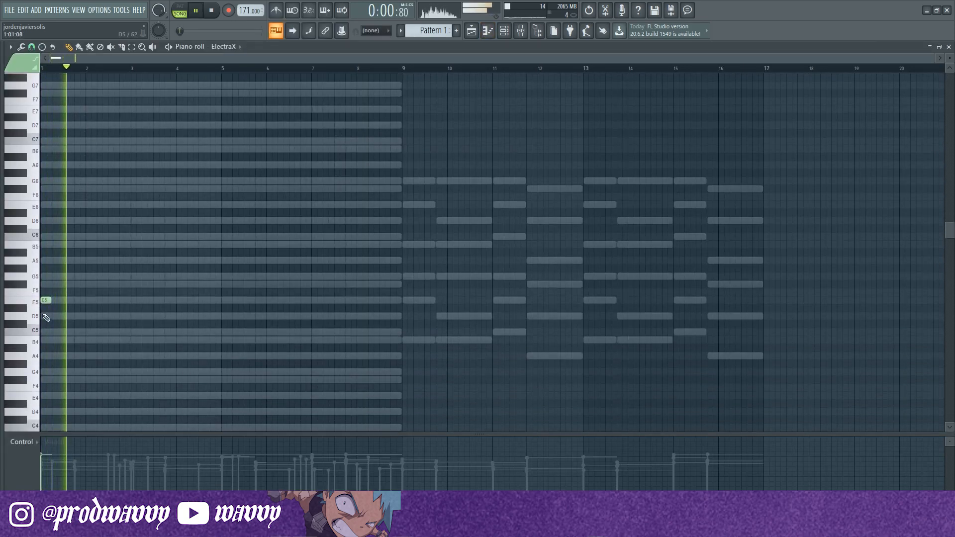
pyautogui.press('space')
pyautogui.scroll(3, 47, 309)
pyautogui.moveTo(59, 301); pyautogui.dragTo(132, 305)
pyautogui.press('space')
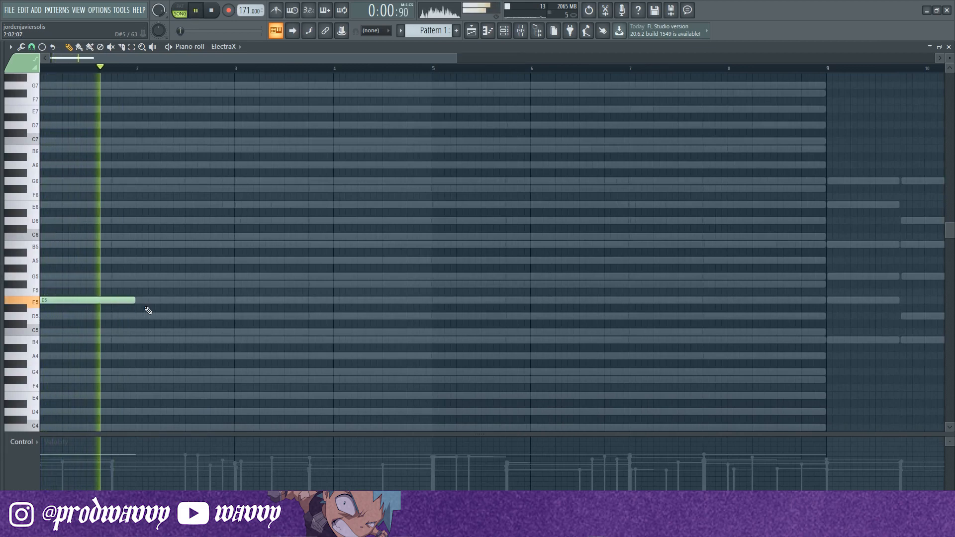
pyautogui.press('space')
pyautogui.hotkey('ctrl', 'Up')
pyautogui.press('space')
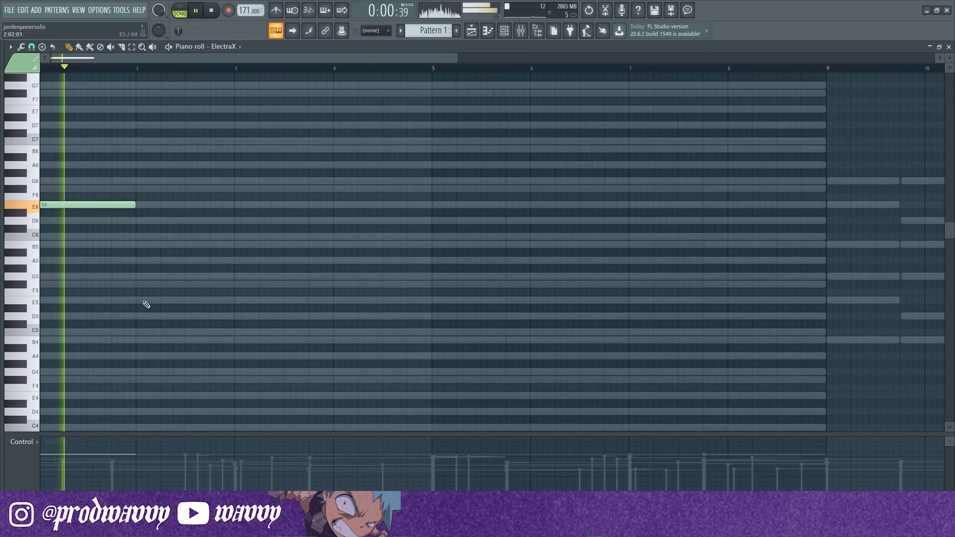
# - Add one-bar D6, B5 and A5 notes in bars 2 to 4 and duplicate the four-note melody into bars 5 to 8
pyautogui.click(158, 220)
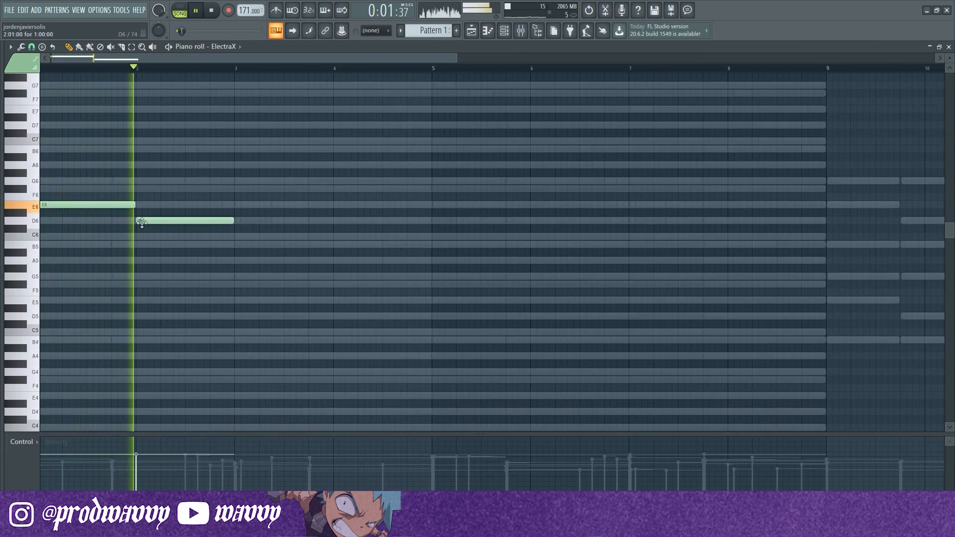
pyautogui.click(240, 245)
pyautogui.click(336, 261)
pyautogui.hotkey('ctrl', 'a')
pyautogui.hotkey('ctrl', 'b')
pyautogui.hotkey('ctrl', 'd')
pyautogui.scroll(-3, 378, 278)
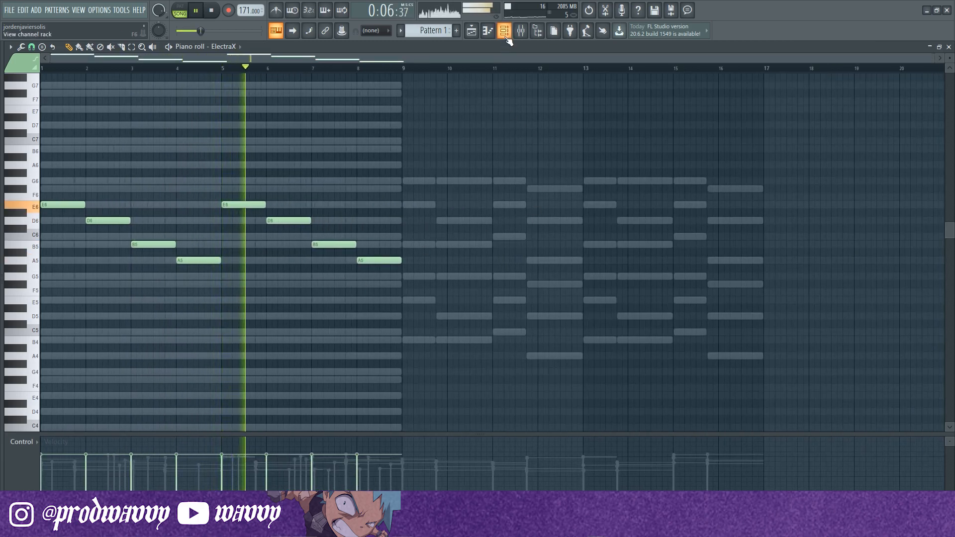
# - Lower the ElectraX layer on mixer track Insert 3 to -9.0 dB during playback
pyautogui.press('F6')
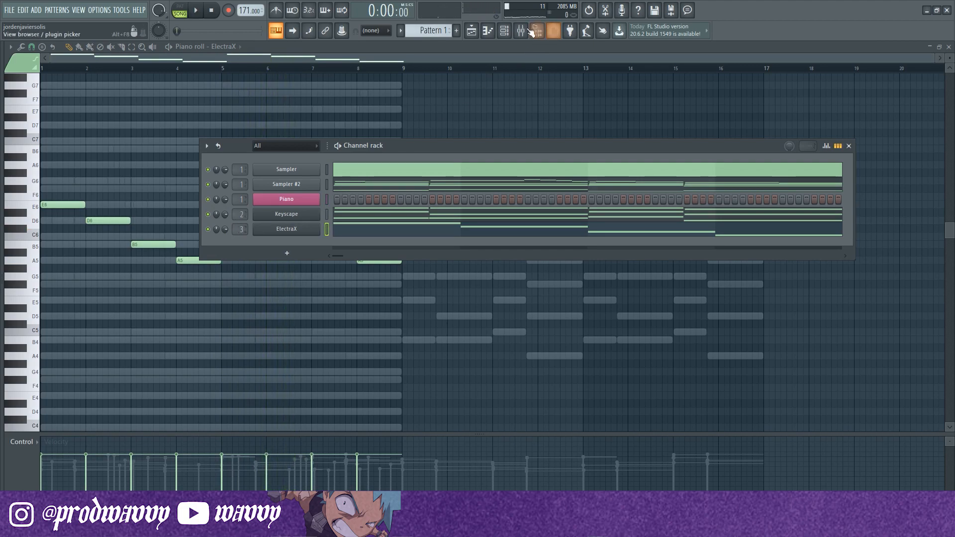
pyautogui.press('F9')
pyautogui.moveTo(103, 297); pyautogui.dragTo(103, 321)
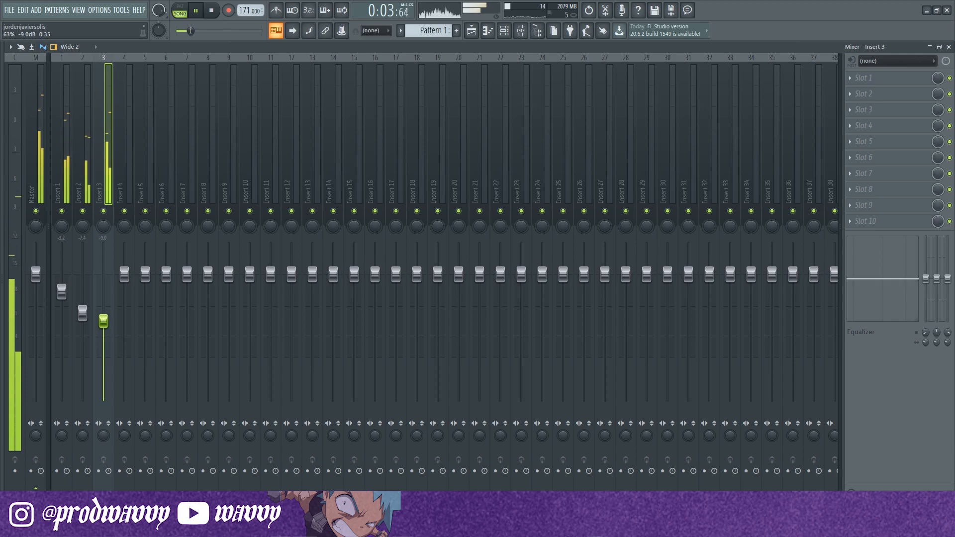
pyautogui.press('space')
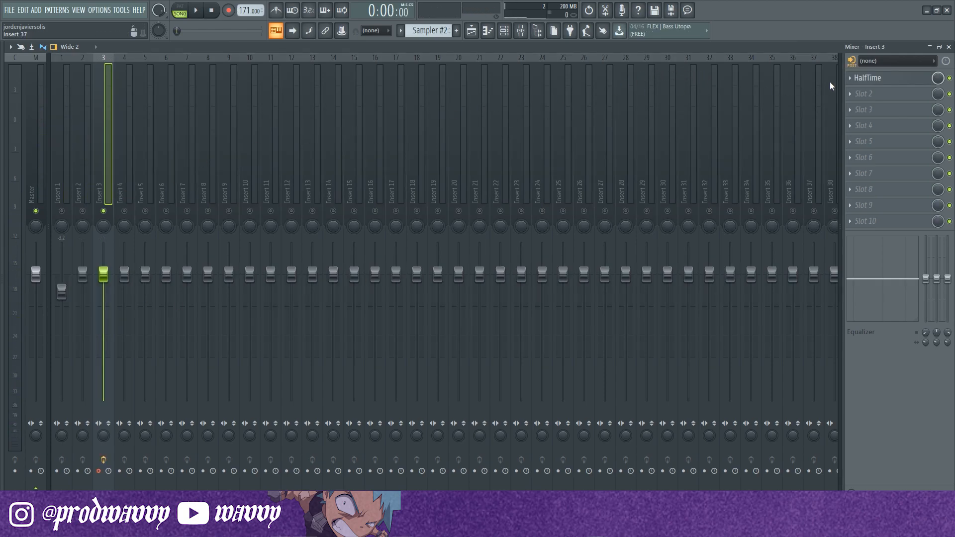
# - Check the HalfTime effect on Insert 3 and listen to that track on its own
pyautogui.click(889, 81)
pyautogui.click(609, 98)
pyautogui.click(65, 122)
pyautogui.click(86, 120)
pyautogui.click(99, 117)
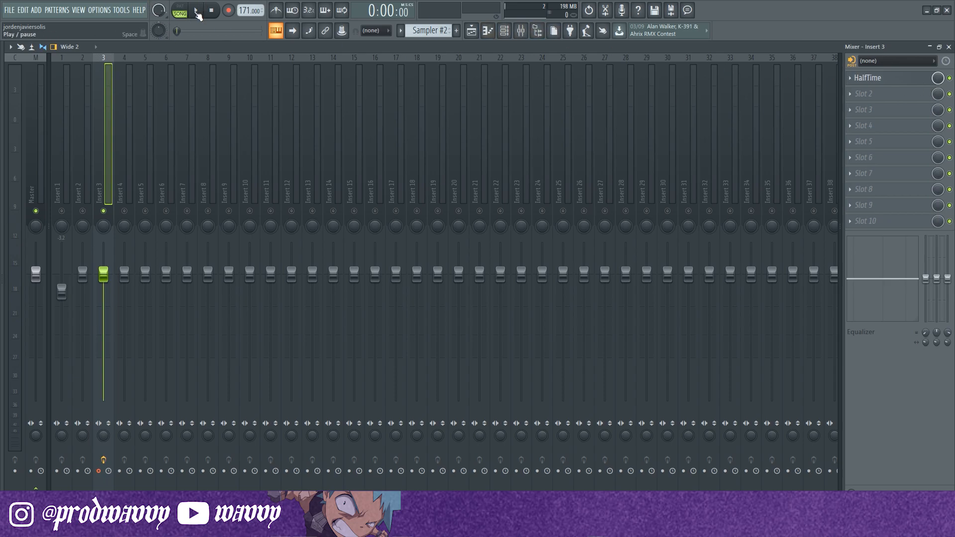
pyautogui.click(197, 12)
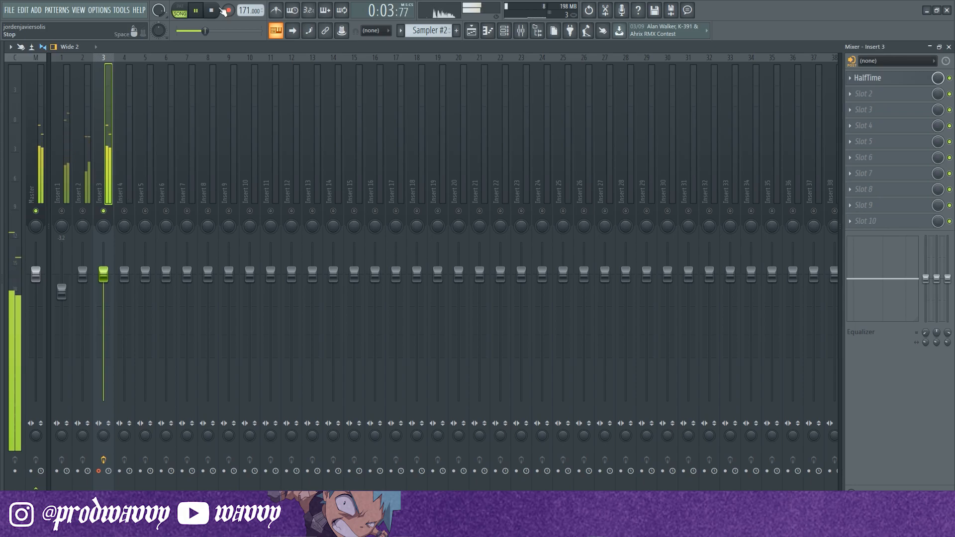
pyautogui.click(212, 11)
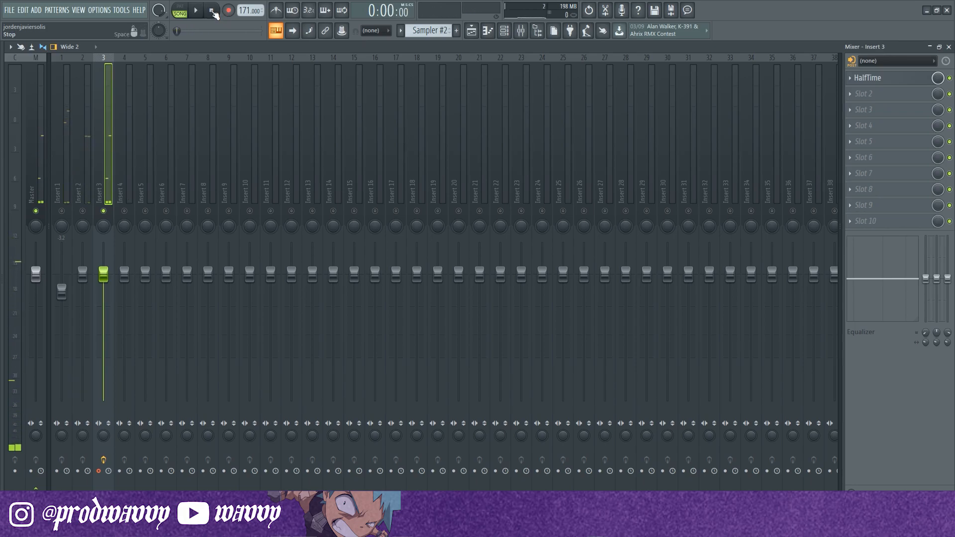
# - Unmute Inserts 1 and 2 and lower Insert 2 to about -3.3 dB while all three layers play
pyautogui.click(83, 211)
pyautogui.click(61, 210)
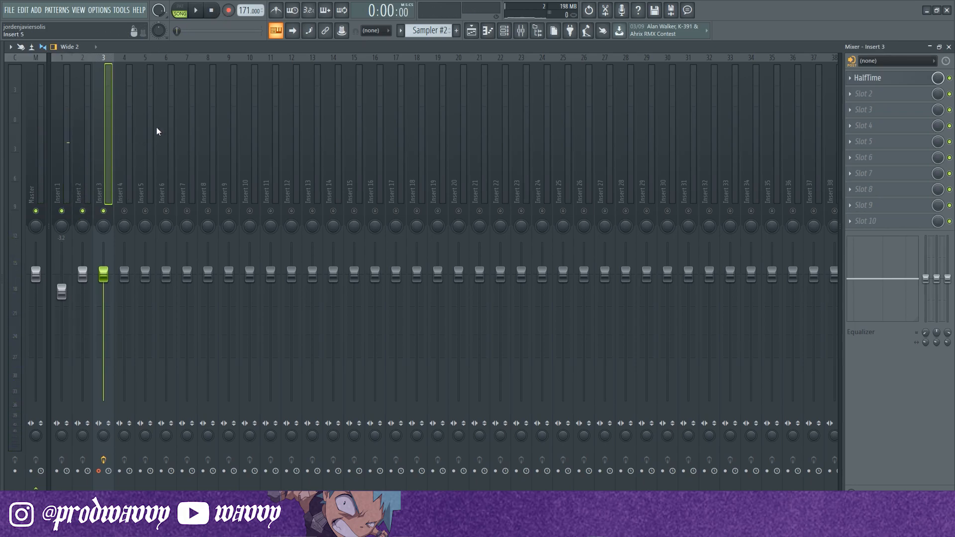
pyautogui.click(196, 12)
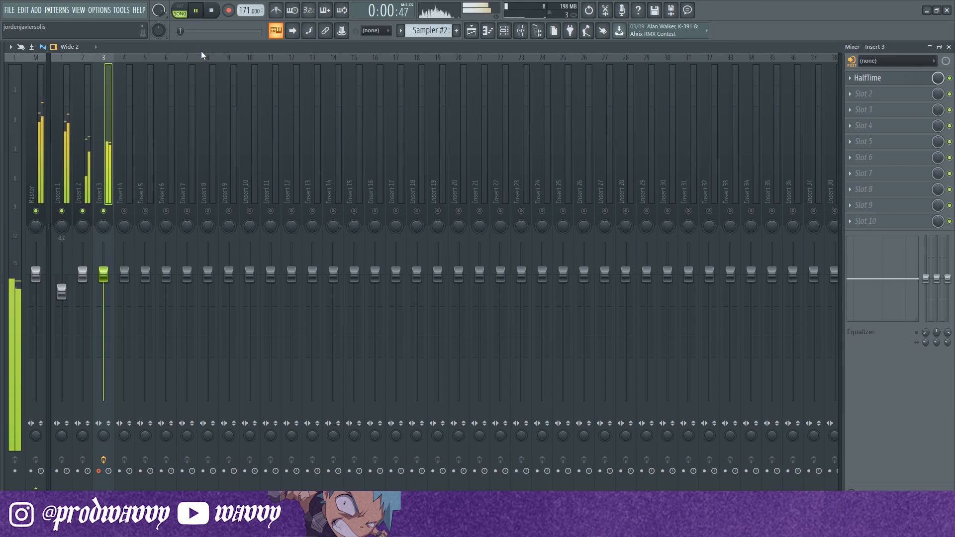
pyautogui.click(79, 159)
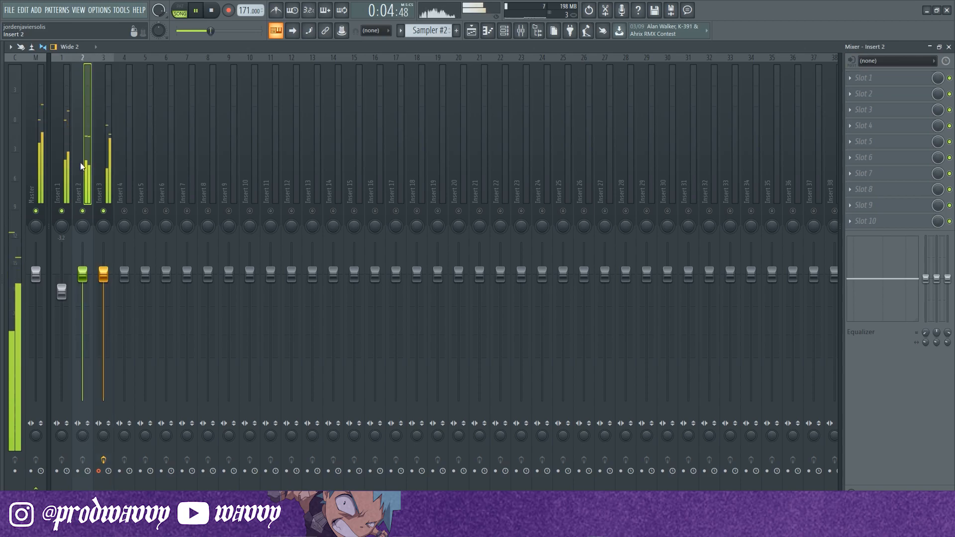
pyautogui.moveTo(83, 273); pyautogui.dragTo(86, 295)
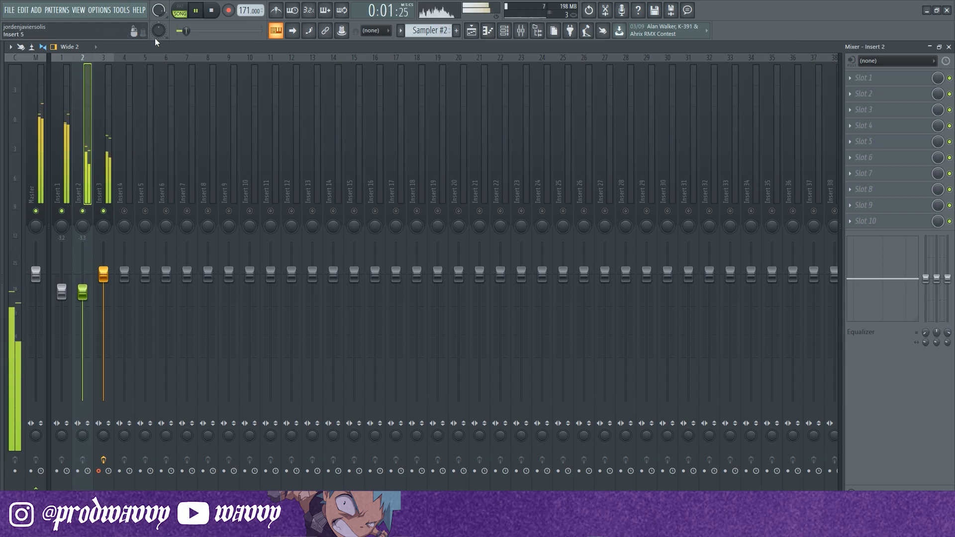
pyautogui.click(212, 11)
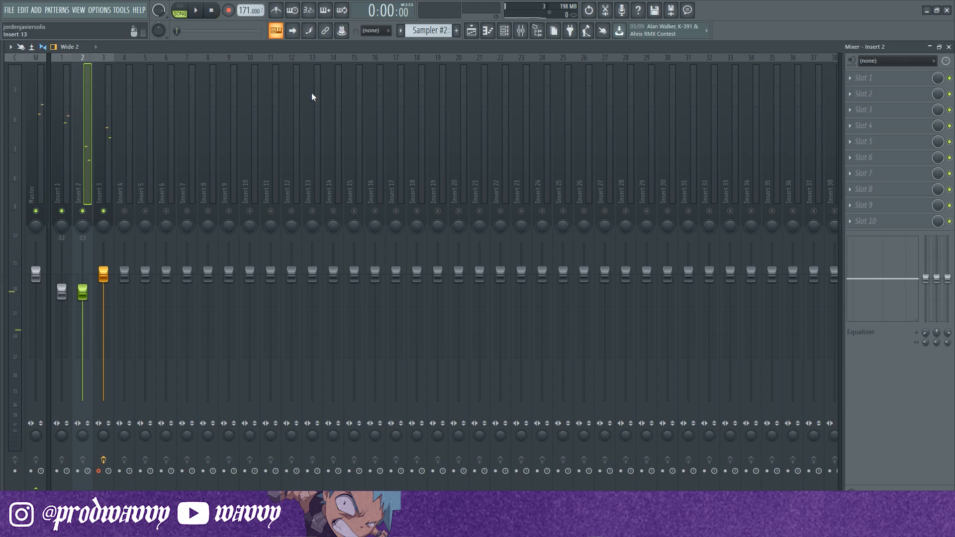
# - Close the mixer and duplicate the Piano, Rhodes and Arp clips twice in the playlist so they extend to bar 25
pyautogui.click(949, 46)
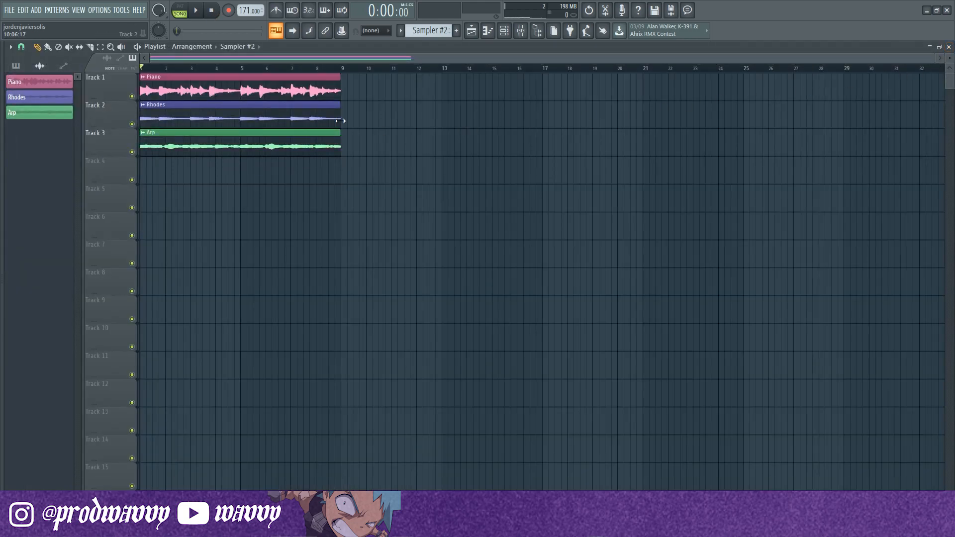
pyautogui.hotkey('ctrl', 'a')
pyautogui.hotkey('ctrl', 'b')
pyautogui.hotkey('ctrl', 'b')
pyautogui.hotkey('ctrl', 'd')
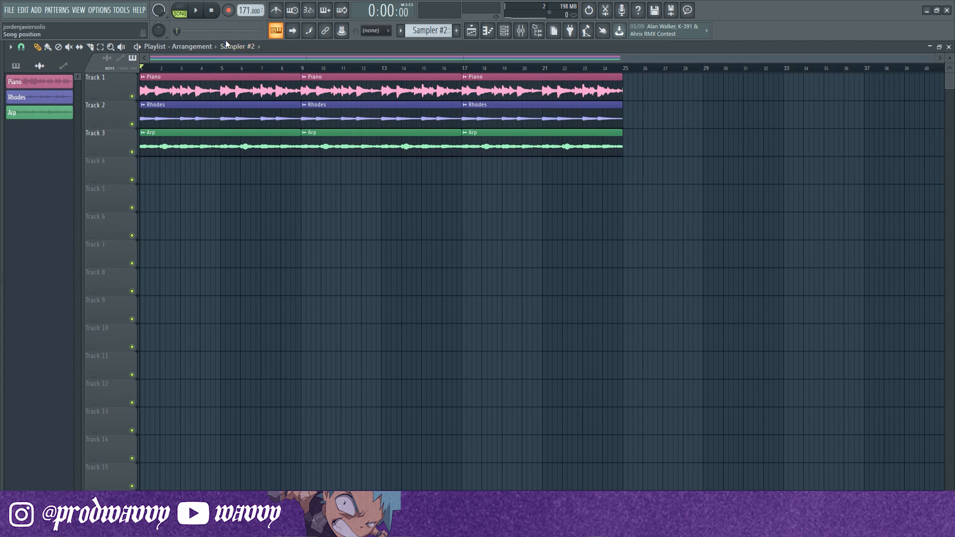
# - Delete the Rhodes and Arp clips in the first eight bars and start playback with the Piano alone
pyautogui.rightClick(200, 124)
pyautogui.rightClick(216, 139)
pyautogui.press('space')
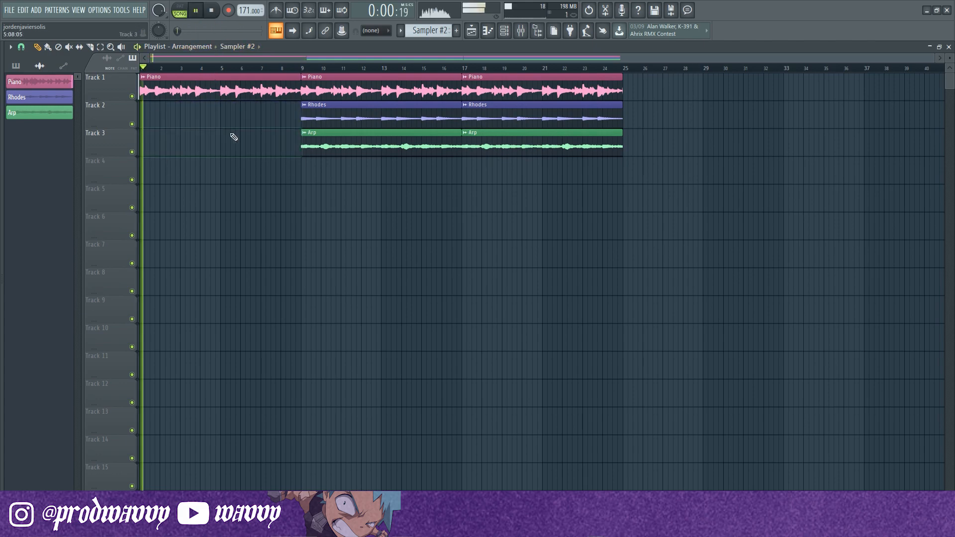
# - Delete the second and third Piano clips, extend the first to bar 17 and repeat it until bar 49
pyautogui.rightClick(405, 93)
pyautogui.rightClick(473, 92)
pyautogui.moveTo(301, 82); pyautogui.dragTo(462, 83)
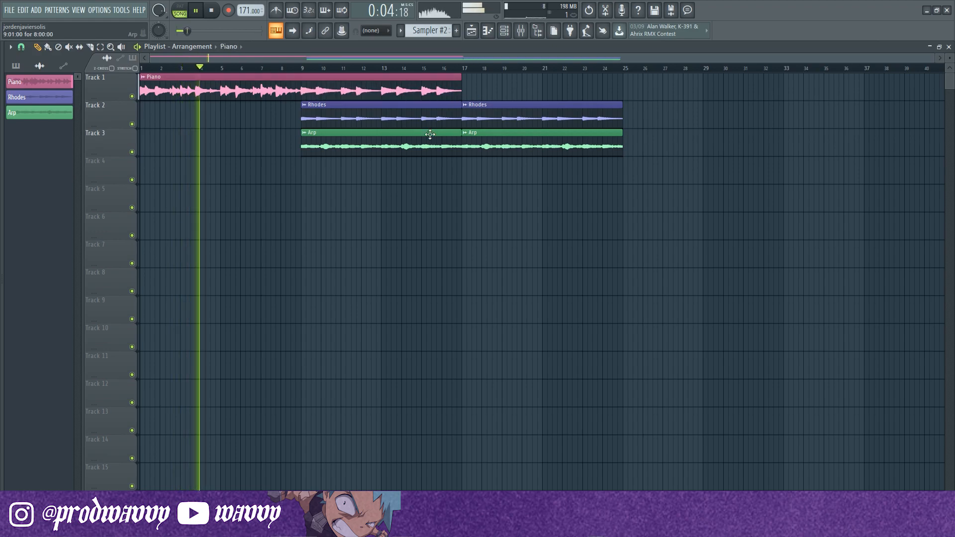
pyautogui.keyDown('ctrl'); pyautogui.click(398, 90); pyautogui.keyUp('ctrl')
pyautogui.hotkey('ctrl', 'b')
pyautogui.hotkey('ctrl', 'b')
pyautogui.hotkey('ctrl', 'd')
# - Move the Rhodes and Arp clips to start at bar 17 and repeat both until bar 57
pyautogui.scroll(-3, 336, 128)
pyautogui.moveTo(209, 87); pyautogui.dragTo(418, 147)
pyautogui.hotkey('ctrl', 'b')
pyautogui.hotkey('ctrl', 'd')
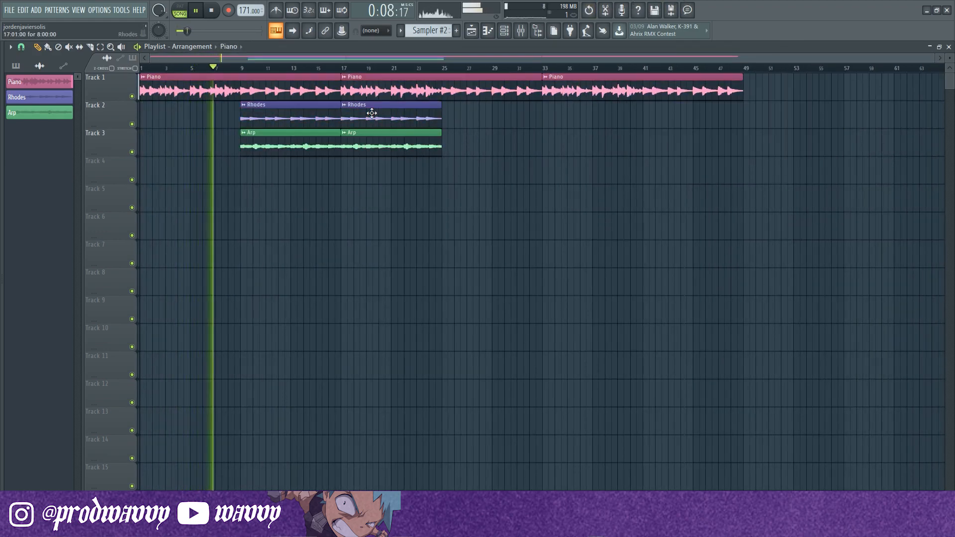
pyautogui.hotkey('ctrl', 'b')
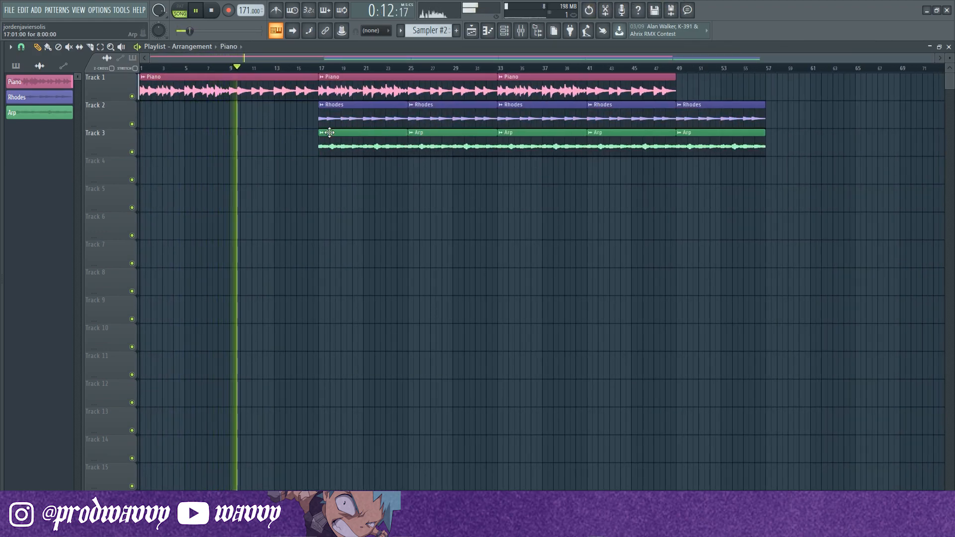
# - Shorten the first Piano clip to bar 9 and add eight-bar Piano and Arp clips from bar 9
pyautogui.press('space')
pyautogui.press('space')
pyautogui.moveTo(318, 88); pyautogui.dragTo(229, 88)
pyautogui.click(232, 82)
pyautogui.click(231, 141)
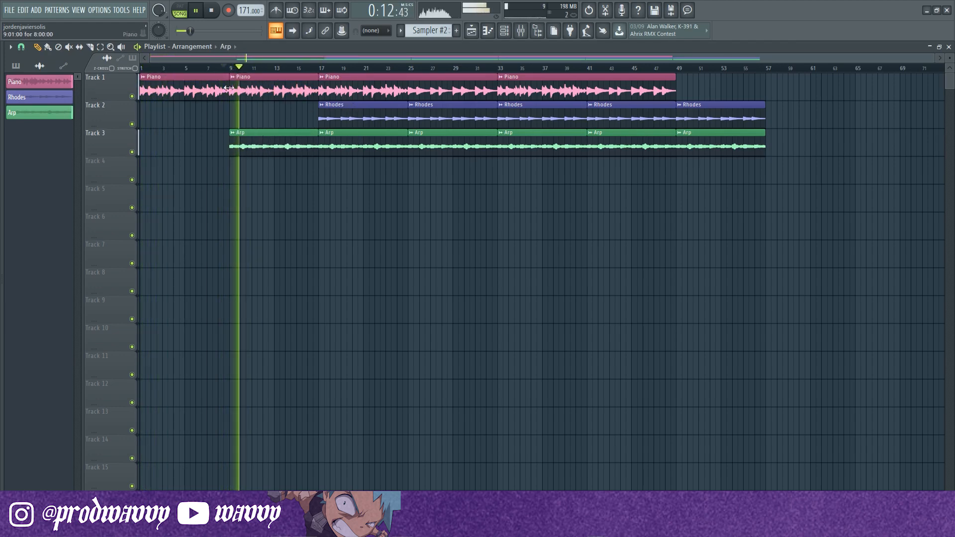
# - Listen through the arrangement, then delete the Rhodes and Arp clips after bar 25 and all clips from bar 33 on
pyautogui.scroll(3, 347, 176)
pyautogui.scroll(-3, 348, 175)
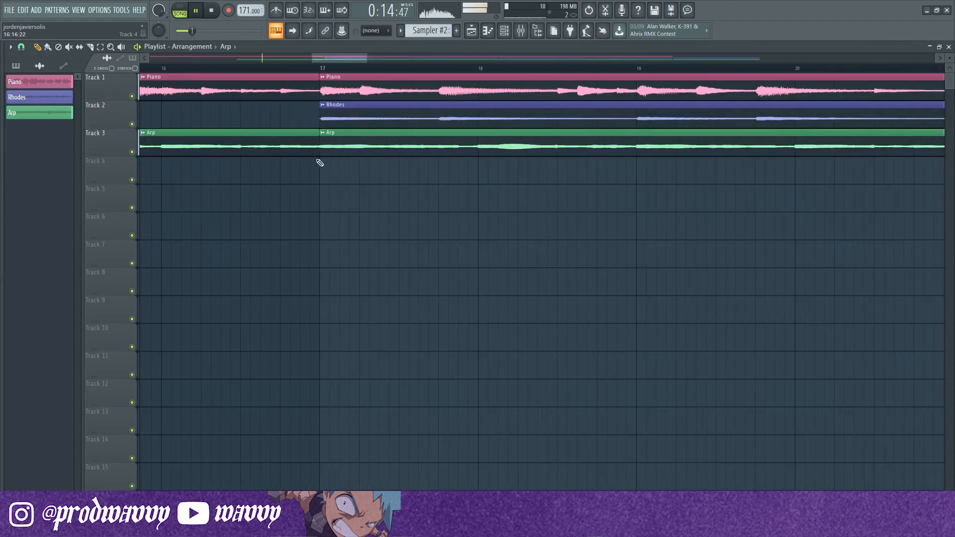
pyautogui.scroll(-5, 336, 162)
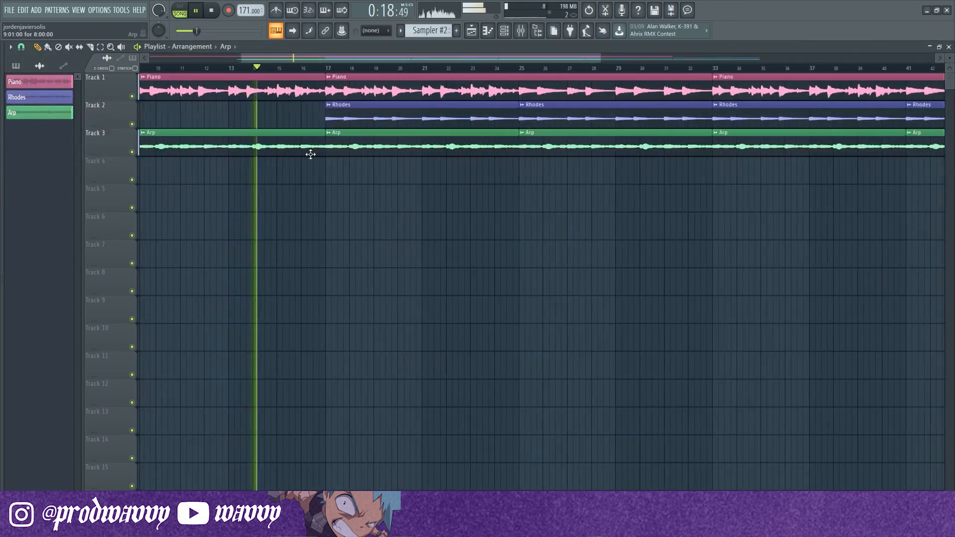
pyautogui.scroll(3, 355, 120)
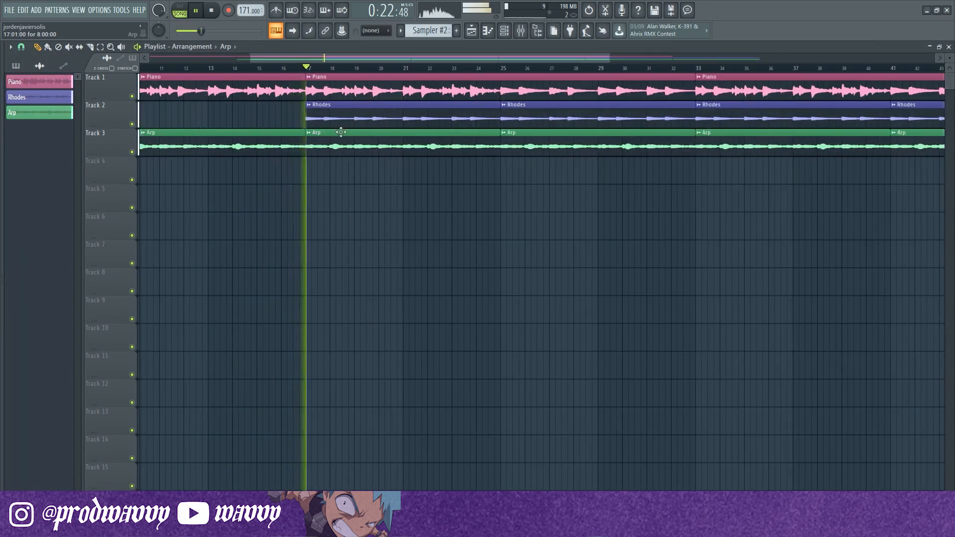
pyautogui.scroll(-3, 386, 149)
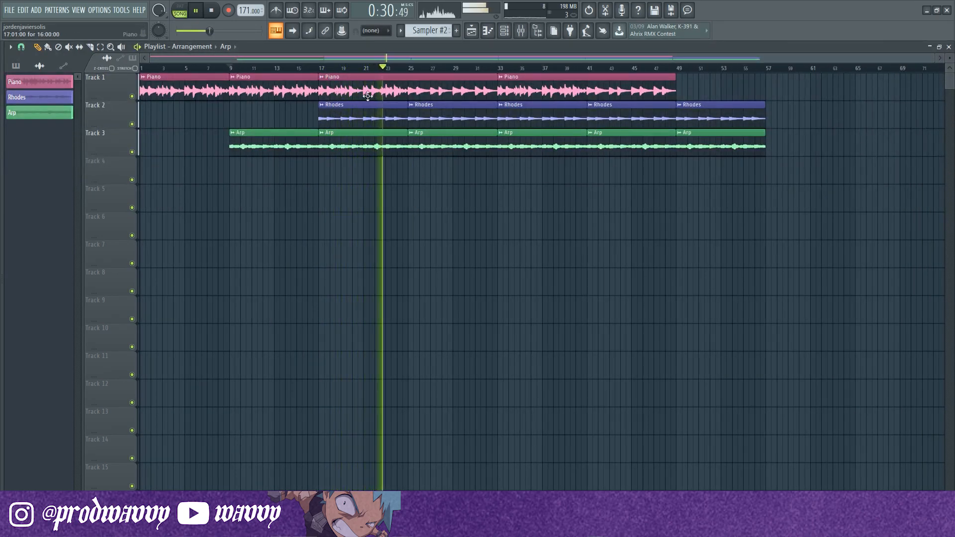
pyautogui.rightClick(450, 114)
pyautogui.rightClick(451, 144)
pyautogui.moveTo(541, 92); pyautogui.dragTo(744, 222)
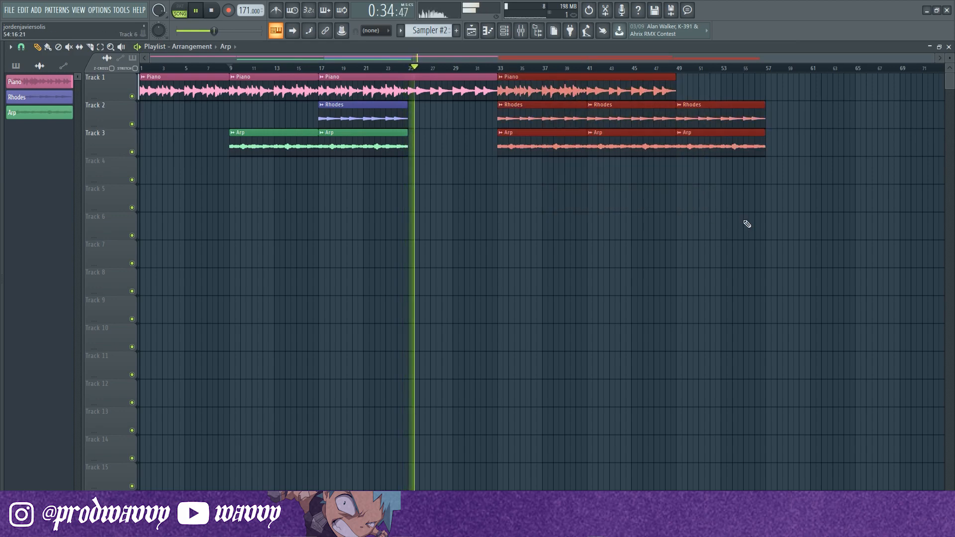
pyautogui.press('Delete')
# - Fill bars 25 to 49 with eight-bar Piano clips, adding Arp clips from bar 33 and a Rhodes clip at bar 41
pyautogui.click(461, 91)
pyautogui.hotkey('ctrl', 'z')
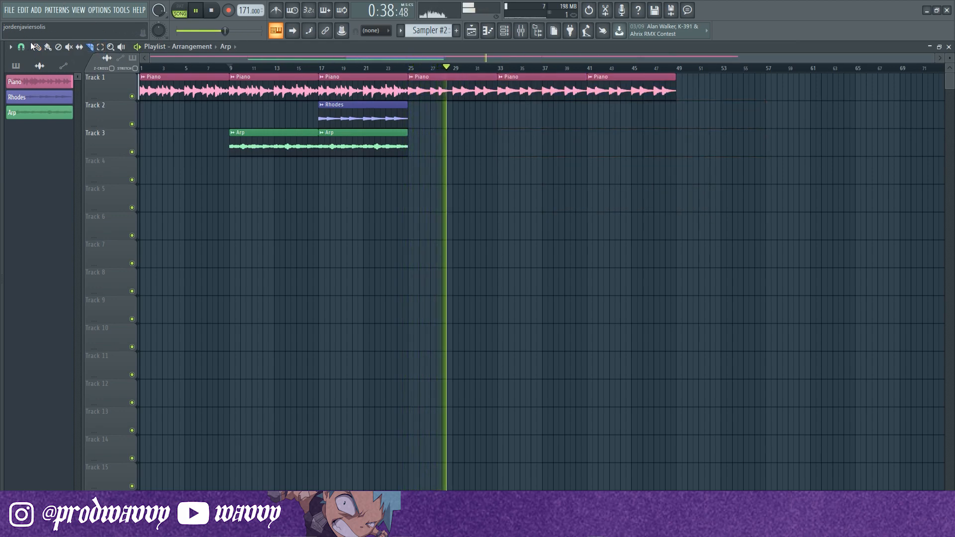
pyautogui.rightClick(551, 125)
pyautogui.press('space')
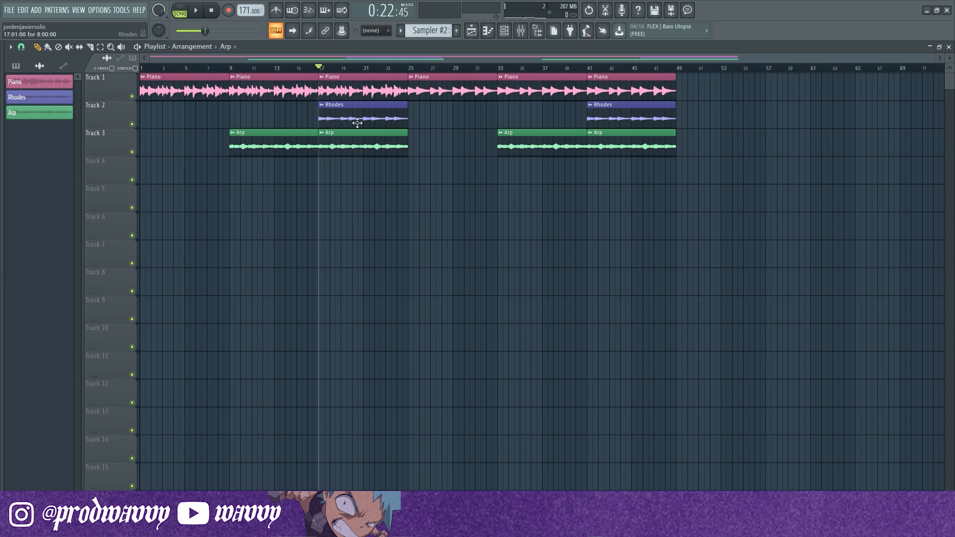
# - Check the Gross time preset in Gross Beat on Insert 2 and return to the playlist
pyautogui.click(521, 30)
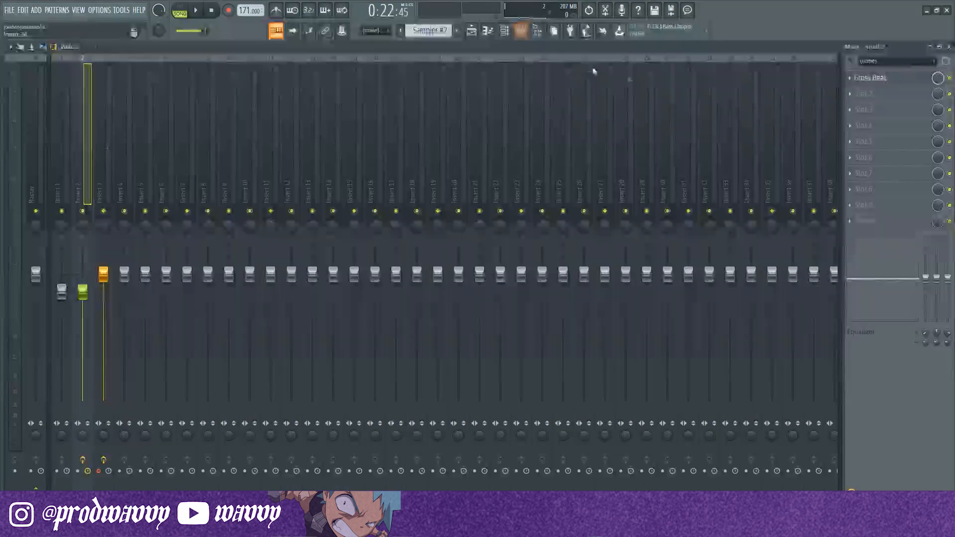
pyautogui.click(868, 81)
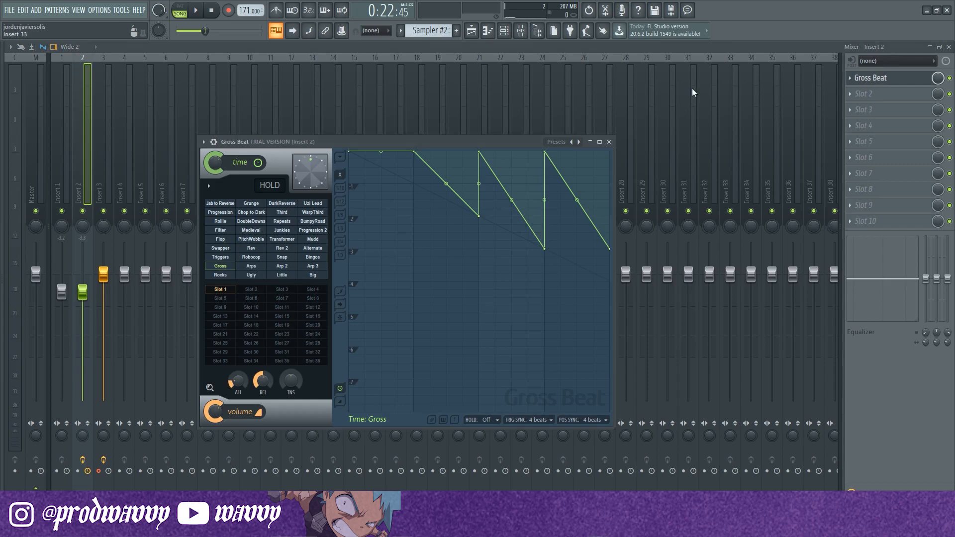
pyautogui.moveTo(366, 145); pyautogui.dragTo(356, 134)
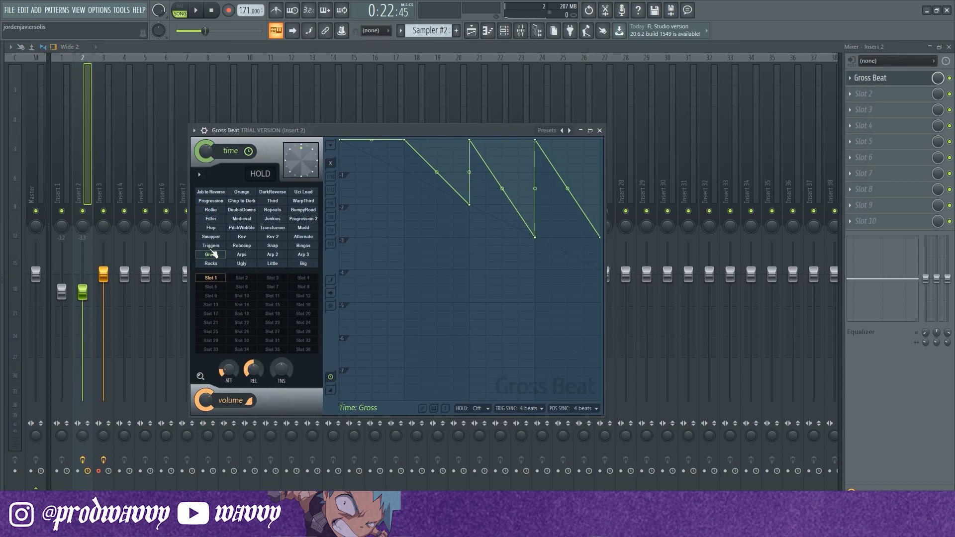
pyautogui.click(599, 130)
pyautogui.click(949, 47)
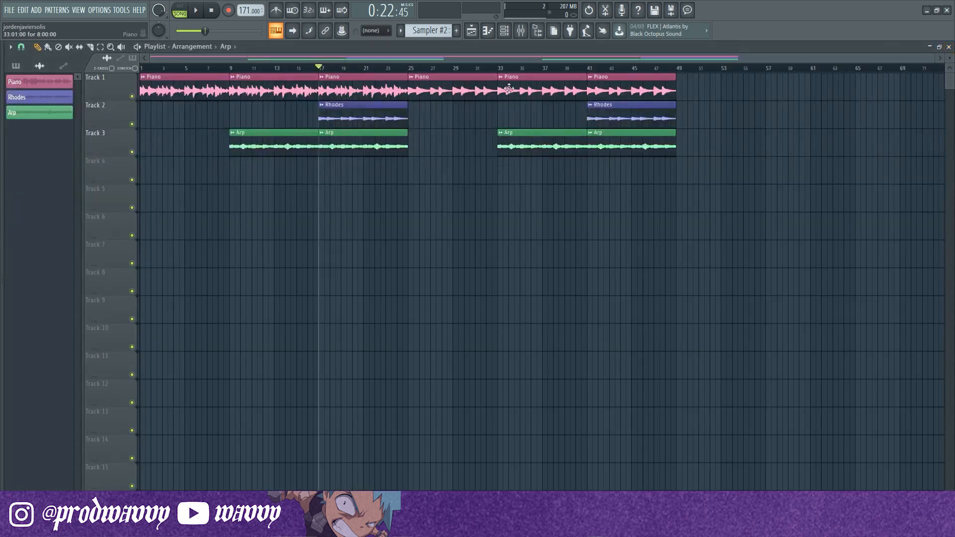
# - Play from bar 17, solo the Rhodes track briefly, then listen to it with all the layers
pyautogui.press('space')
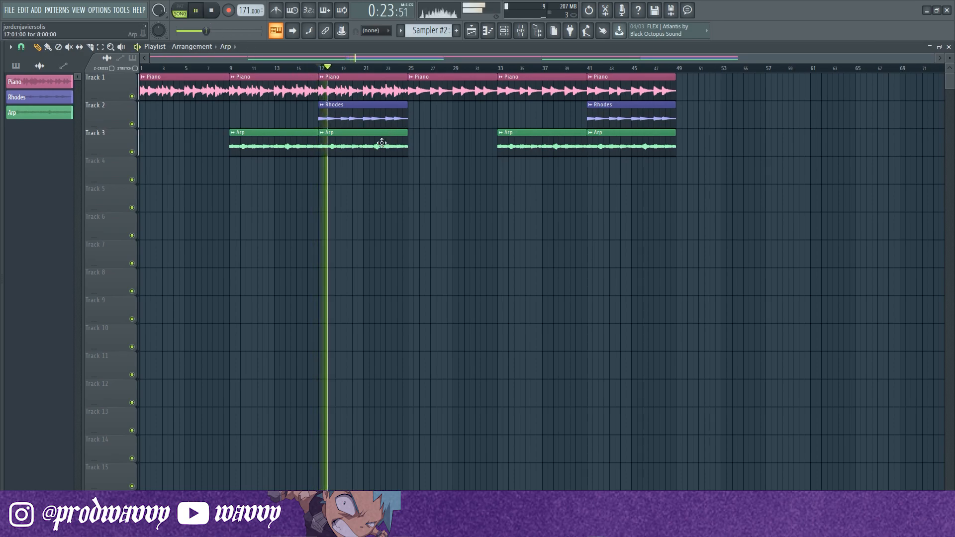
pyautogui.rightClick(132, 124)
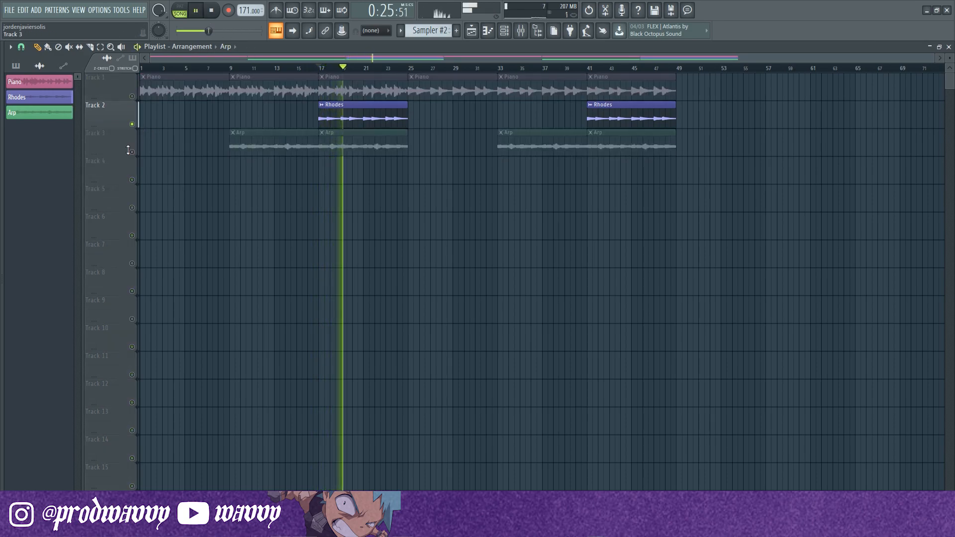
pyautogui.rightClick(133, 124)
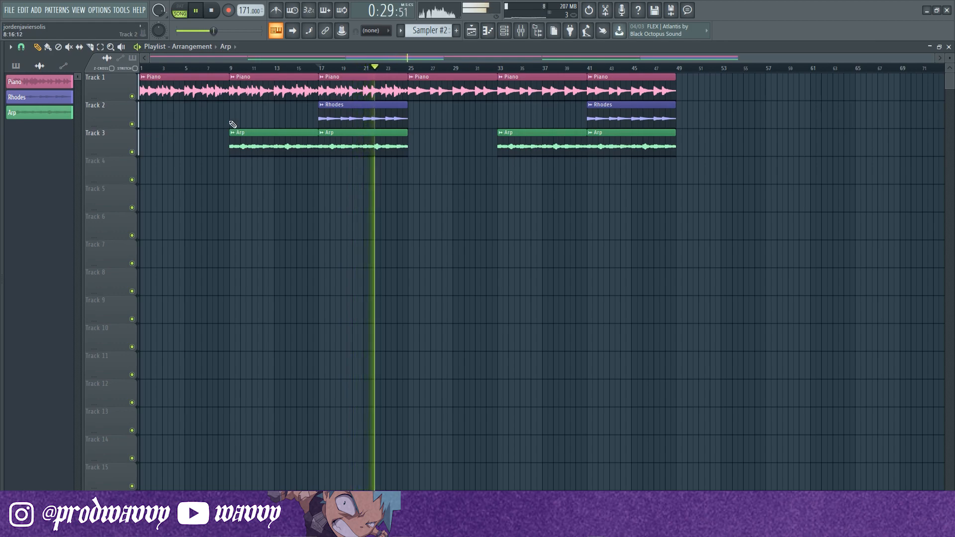
pyautogui.press('space')
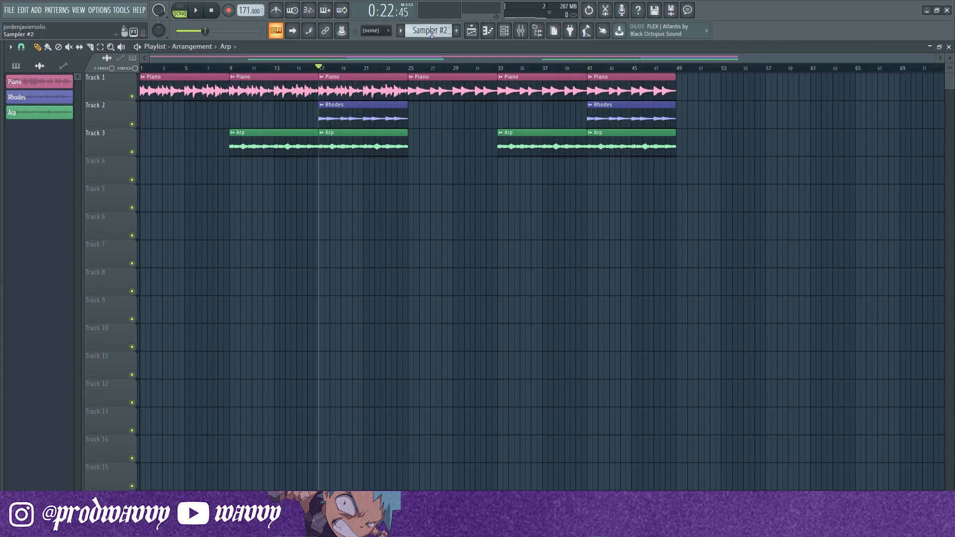
# - Switch to Pattern 5 and place it at the start of Track 4 in the playlist
pyautogui.scroll(-1, 431, 31)
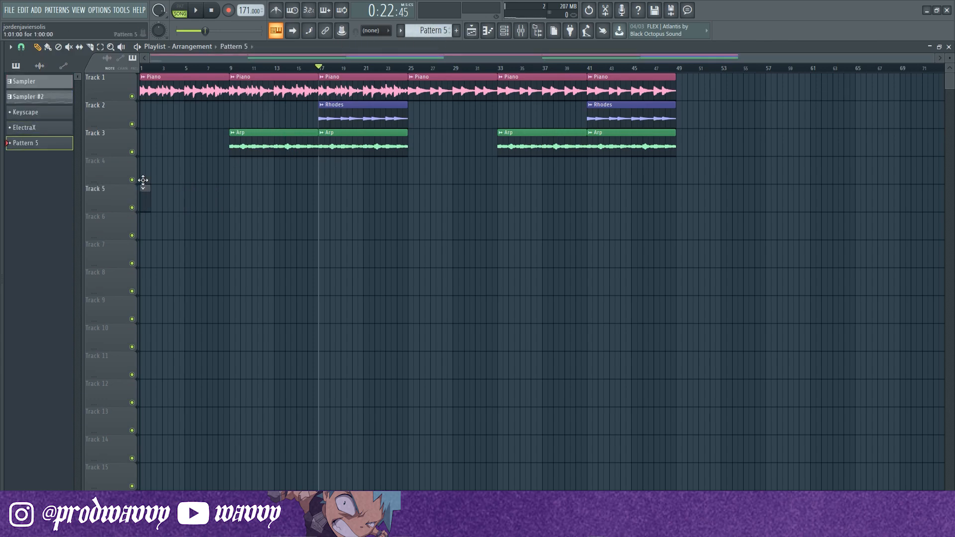
pyautogui.moveTo(221, 190)
pyautogui.mouseDown()
pyautogui.moveTo(398, 174)
pyautogui.moveTo(592, 175)
pyautogui.mouseUp()
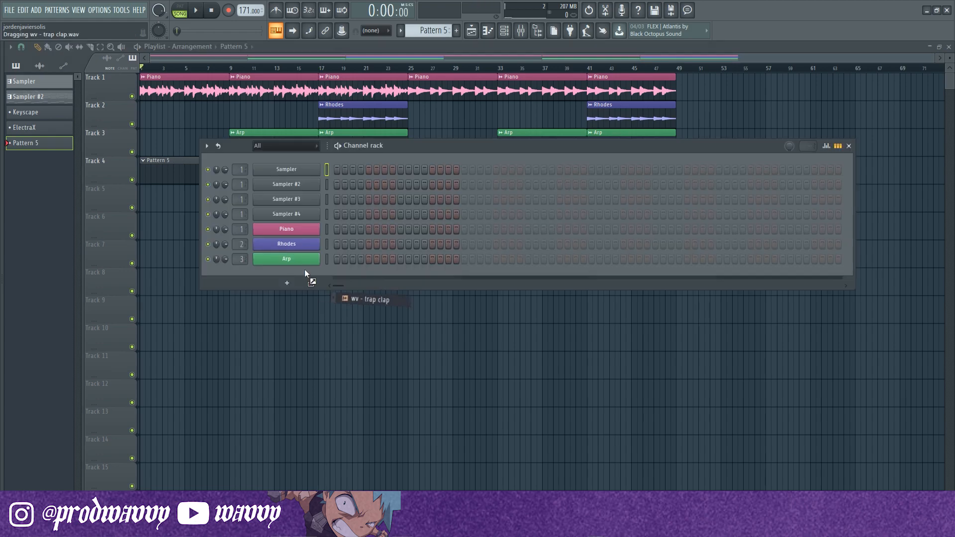
# - Add the wv - trap clap sample as a channel and place claps on steps 9, 25, 41 and 57
pyautogui.moveTo(319, 271); pyautogui.dragTo(279, 268)
pyautogui.press('space')
pyautogui.click(400, 274)
pyautogui.click(528, 274)
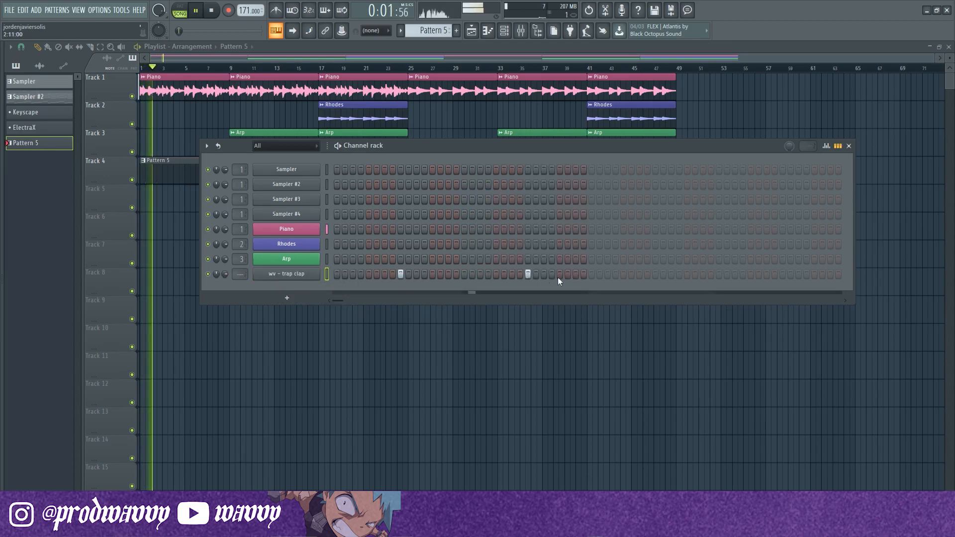
pyautogui.click(655, 274)
pyautogui.click(783, 274)
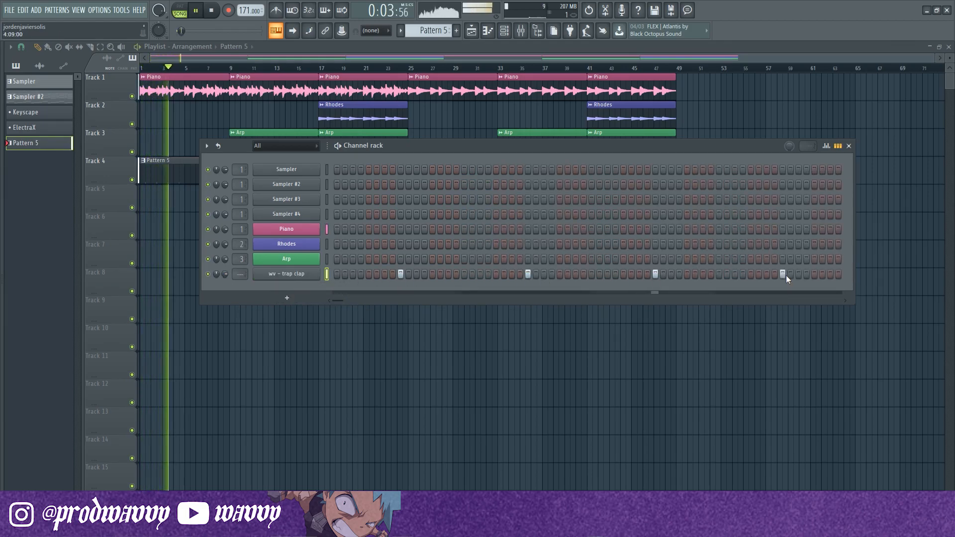
# - Check the clap velocities, then duplicate the four claps in the piano roll to fill eight bars
pyautogui.click(834, 150)
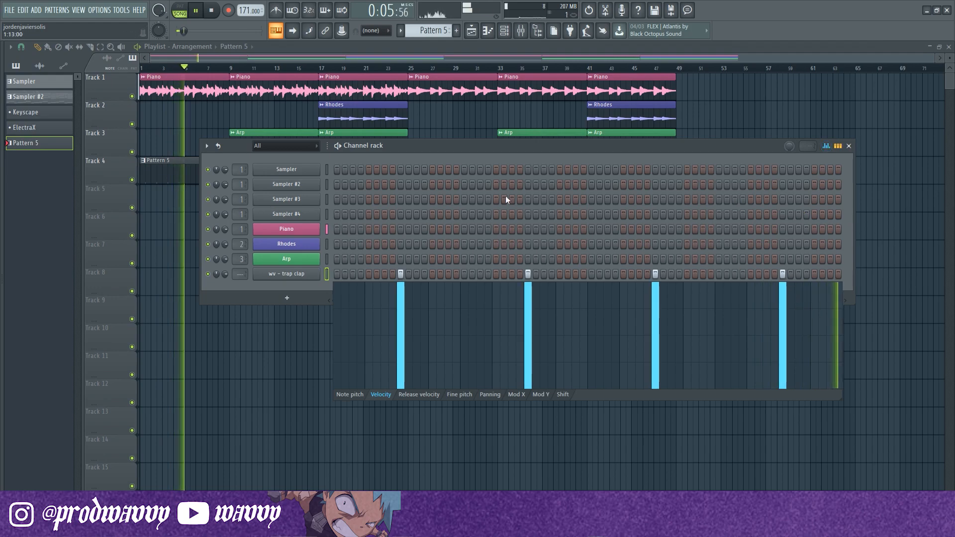
pyautogui.click(826, 147)
pyautogui.rightClick(320, 273)
pyautogui.click(332, 273)
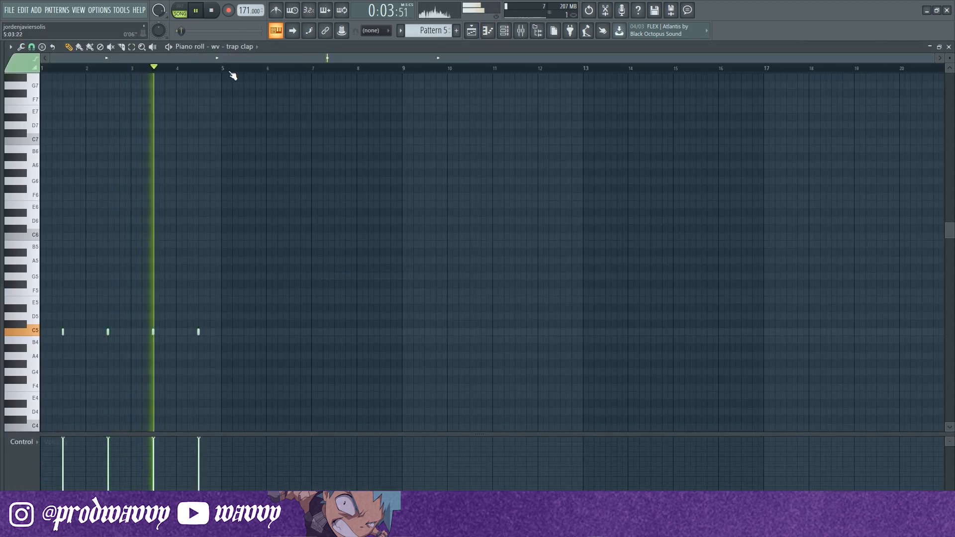
pyautogui.moveTo(216, 74); pyautogui.dragTo(20, 72)
pyautogui.hotkey('ctrl', 'b')
pyautogui.hotkey('ctrl', 'd')
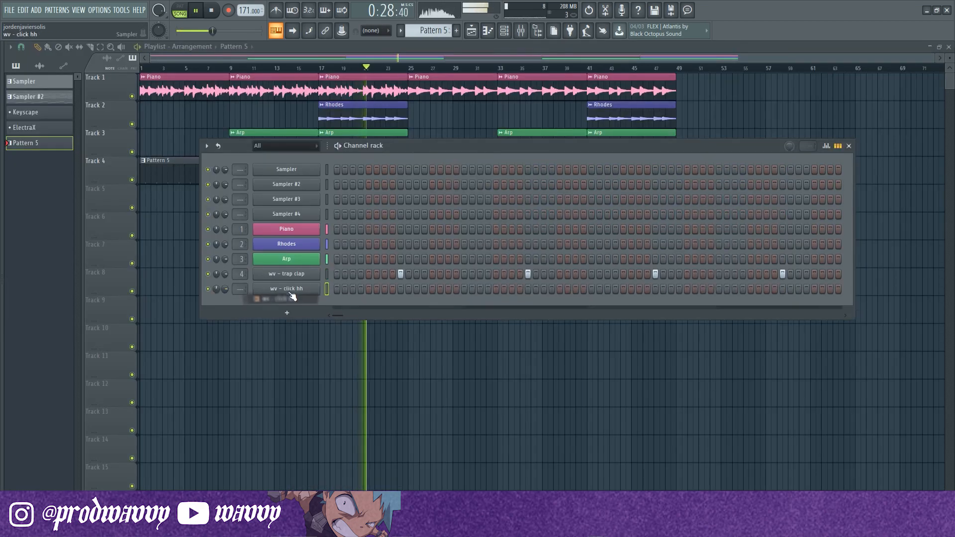
# - Fill the wv - click hh channel on every 2 steps and lower its level slightly on Insert 5
pyautogui.rightClick(314, 289)
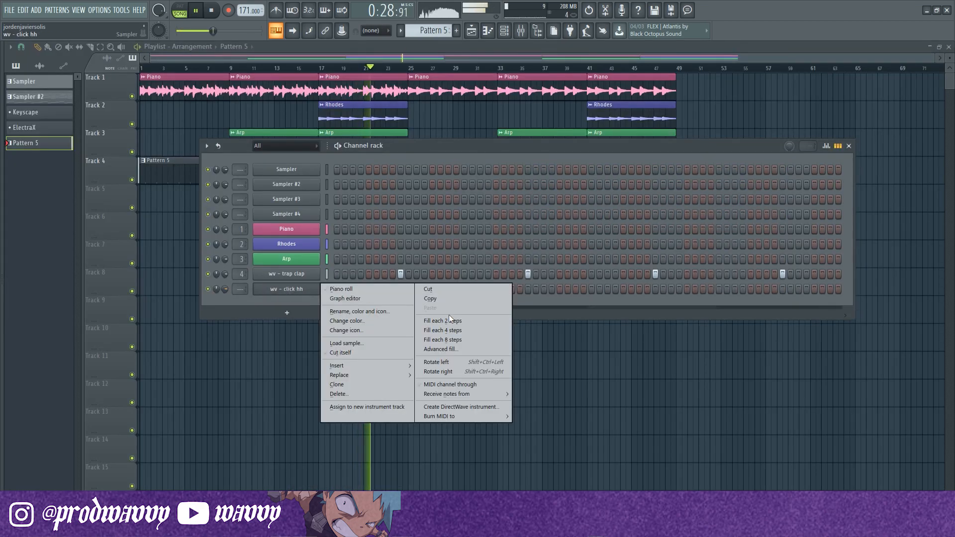
pyautogui.click(449, 313)
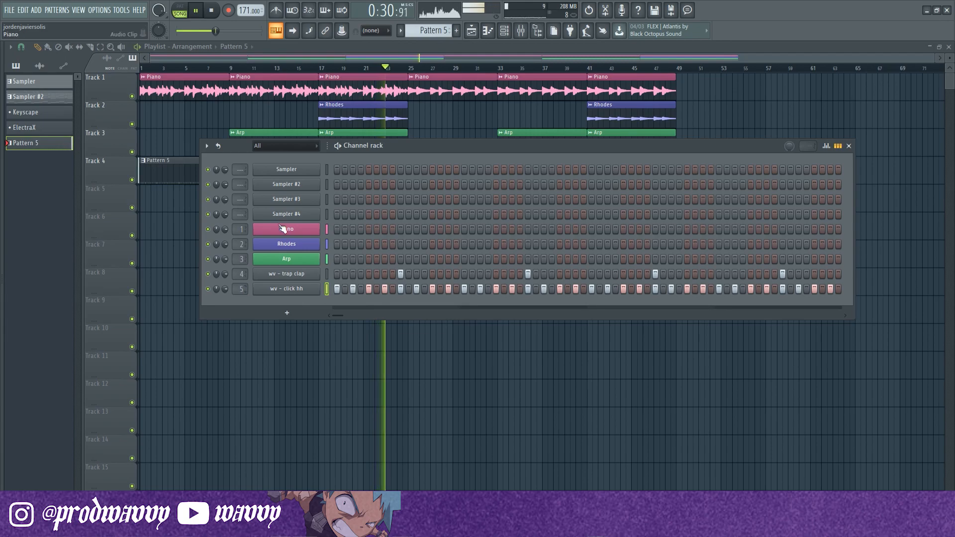
pyautogui.click(521, 32)
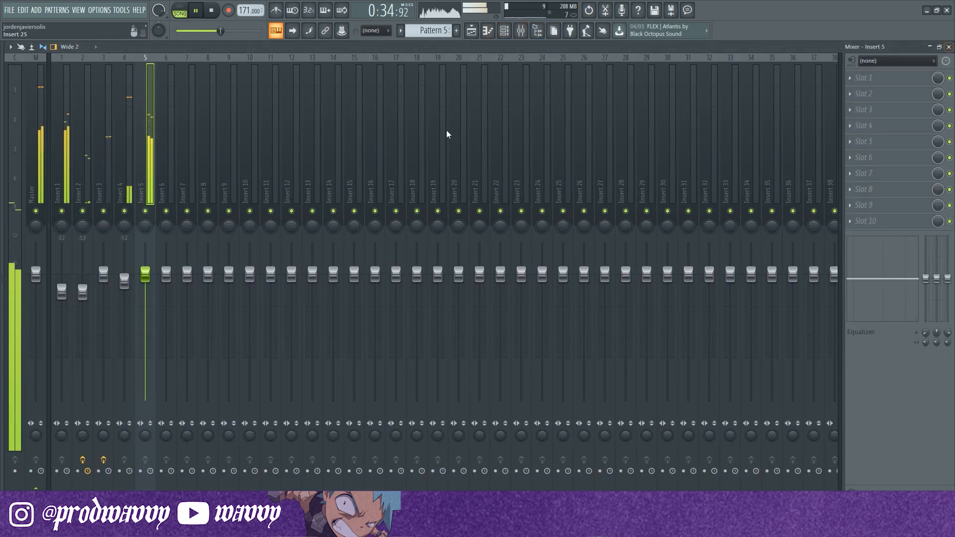
pyautogui.moveTo(155, 270); pyautogui.dragTo(155, 274)
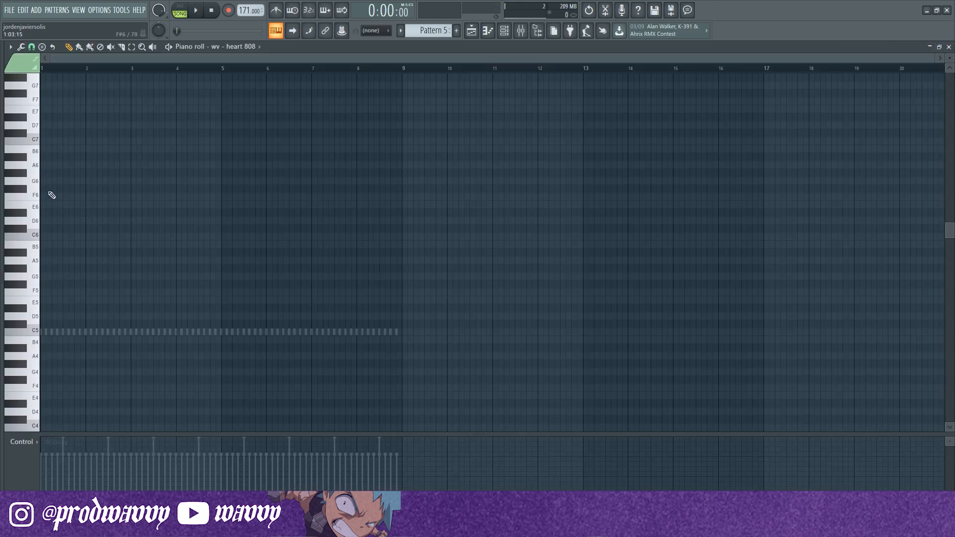
# - Draw E6, G6, C6 and D6 notes end to end across bars 1 to 4 in the wv - heart 808 piano roll
pyautogui.scroll(1, 42, 165)
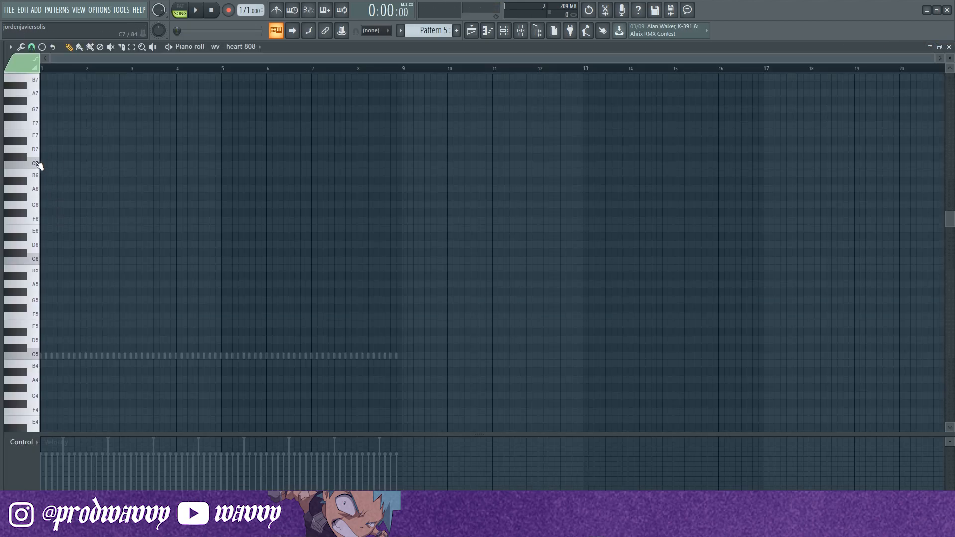
pyautogui.scroll(4, 37, 207)
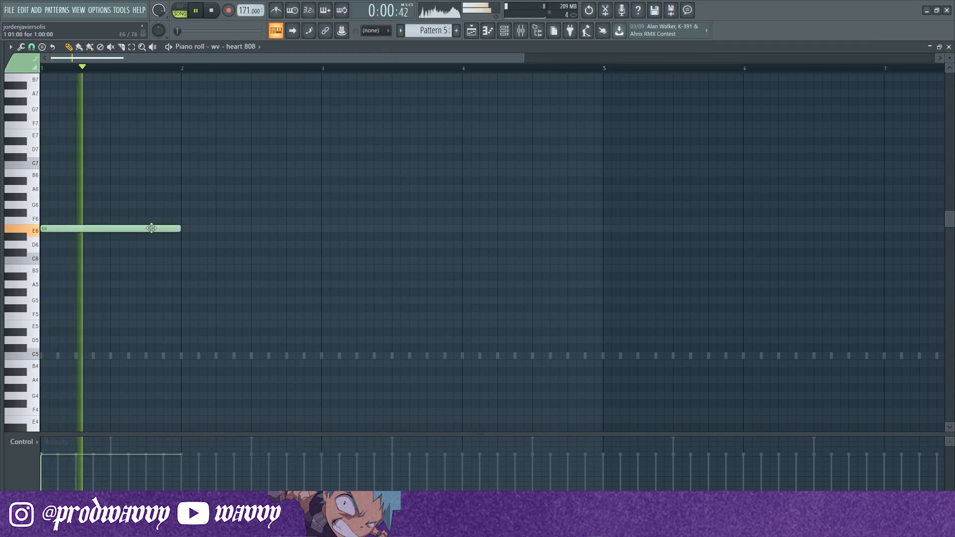
pyautogui.moveTo(172, 229)
pyautogui.mouseDown()
pyautogui.moveTo(111, 243)
pyautogui.moveTo(179, 244)
pyautogui.mouseUp()
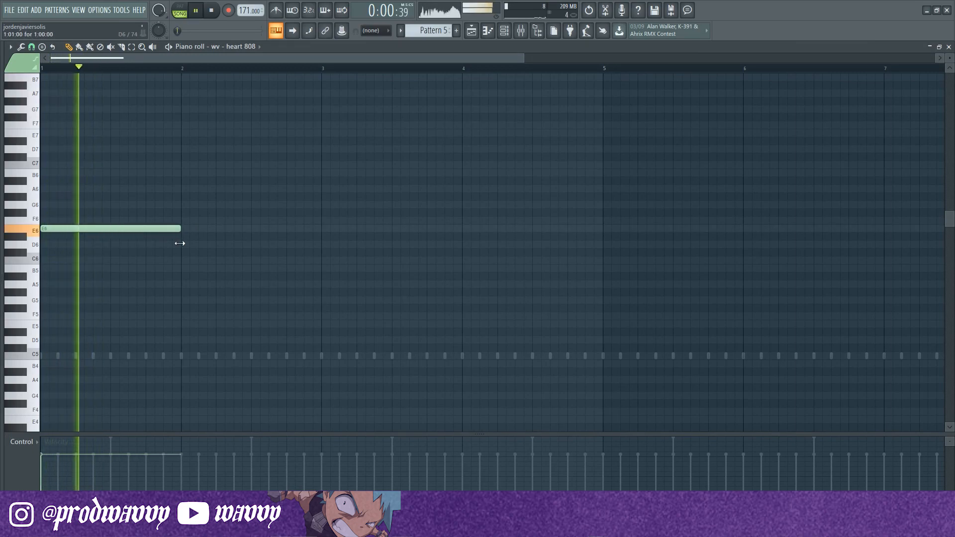
pyautogui.click(216, 204)
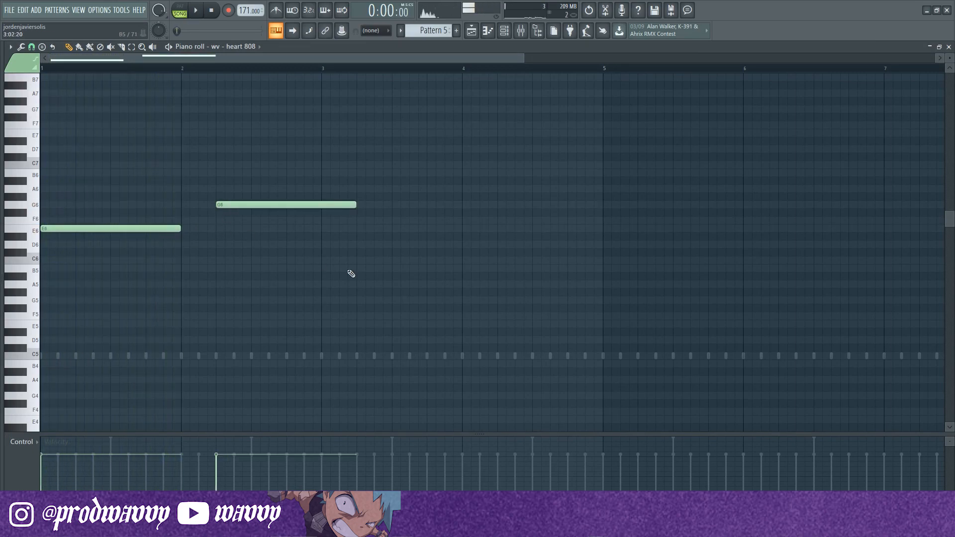
pyautogui.click(319, 259)
pyautogui.moveTo(460, 236); pyautogui.dragTo(513, 244)
pyautogui.press('space')
pyautogui.hotkey('ctrl', 'l')
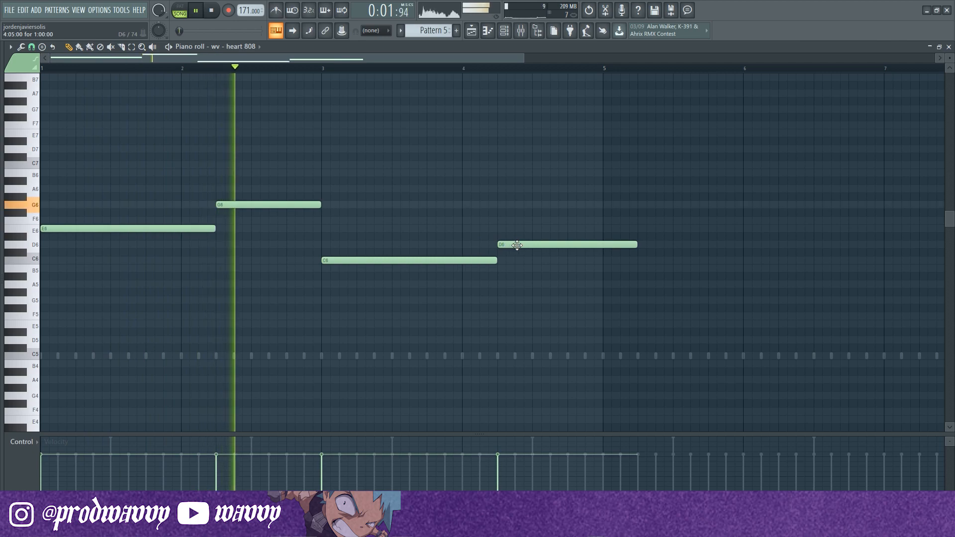
pyautogui.moveTo(637, 245); pyautogui.dragTo(626, 245)
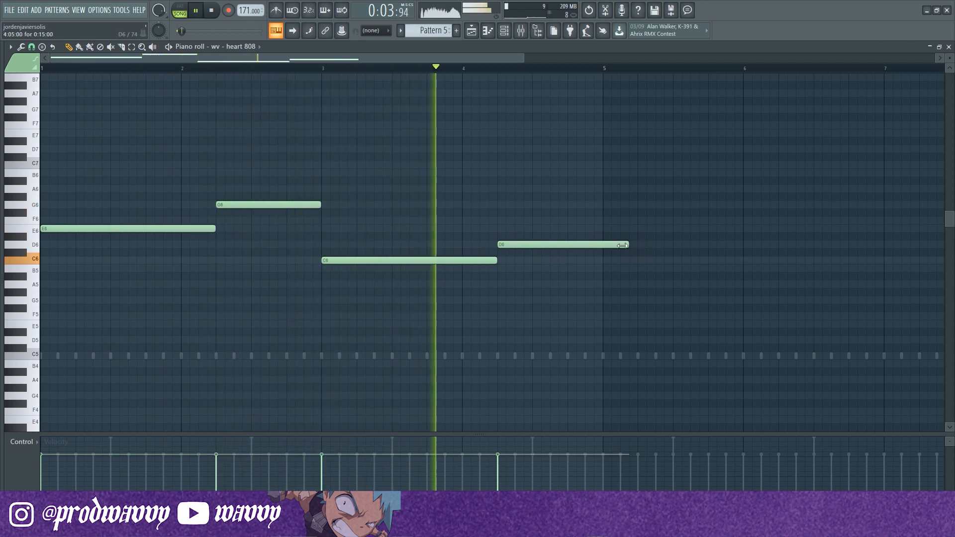
# - Slice the long C6 note starting at bar 7 into three pieces
pyautogui.scroll(2, 84, 226)
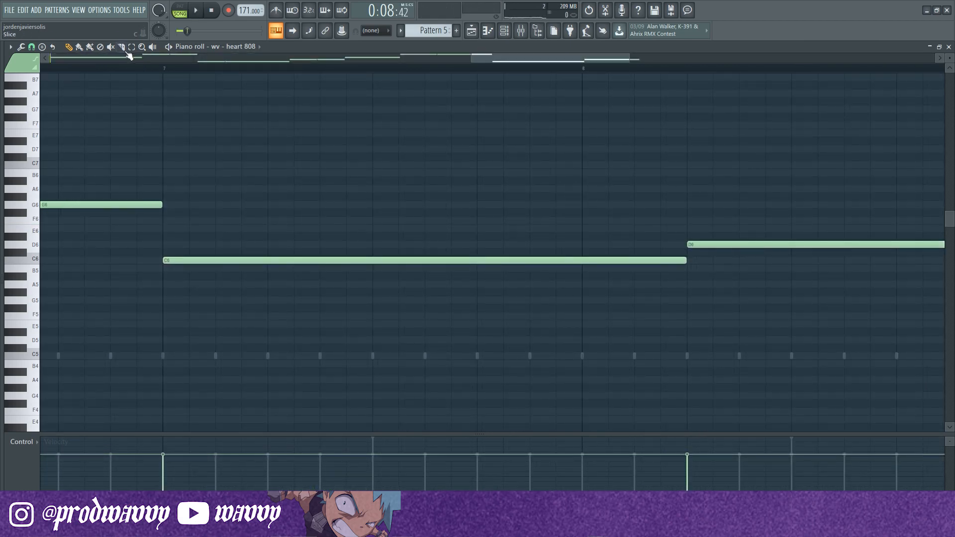
pyautogui.click(122, 48)
pyautogui.press('space')
pyautogui.press('space')
pyautogui.press('space')
pyautogui.moveTo(321, 267); pyautogui.dragTo(321, 253)
pyautogui.press('space')
pyautogui.press('space')
pyautogui.moveTo(477, 265); pyautogui.dragTo(479, 255)
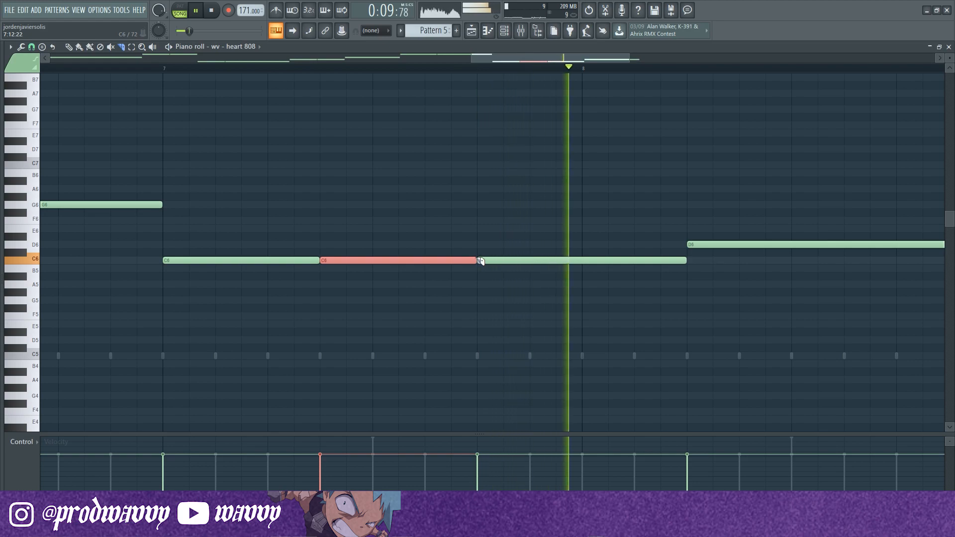
# - Raise the last slice of the bar 7 C6 note two semitones to D6
pyautogui.click(69, 47)
pyautogui.press('space')
pyautogui.press('space')
pyautogui.hotkey('shift', 'Up')
pyautogui.hotkey('shift', 'Up')
pyautogui.hotkey('ctrl', 'd')
pyautogui.scroll(-5, 506, 304)
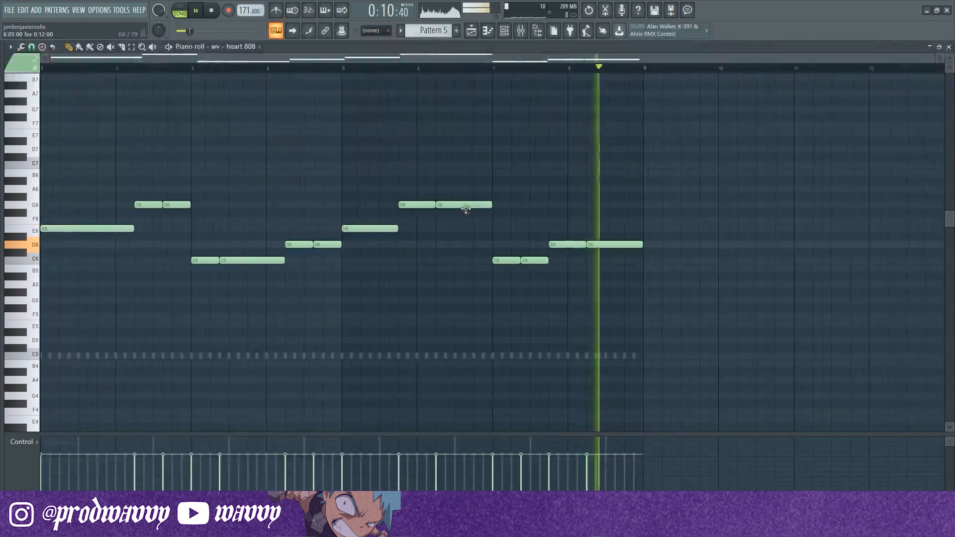
# - Transpose all the 808 notes down one octave and close the piano roll
pyautogui.hotkey('ctrl', 'Down')
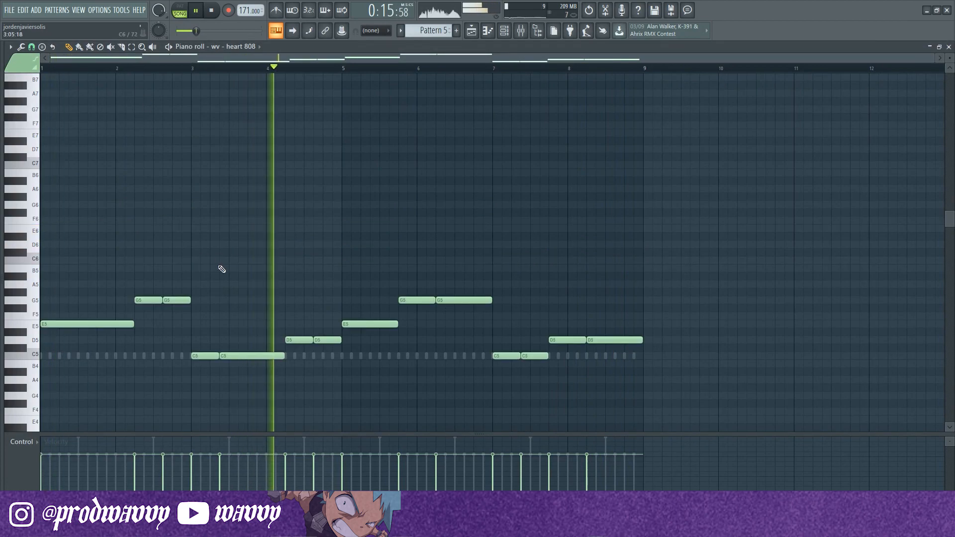
pyautogui.hotkey('ctrl', 'a')
pyautogui.scroll(3, 638, 341)
pyautogui.hotkey('ctrl', 'd')
pyautogui.click(949, 47)
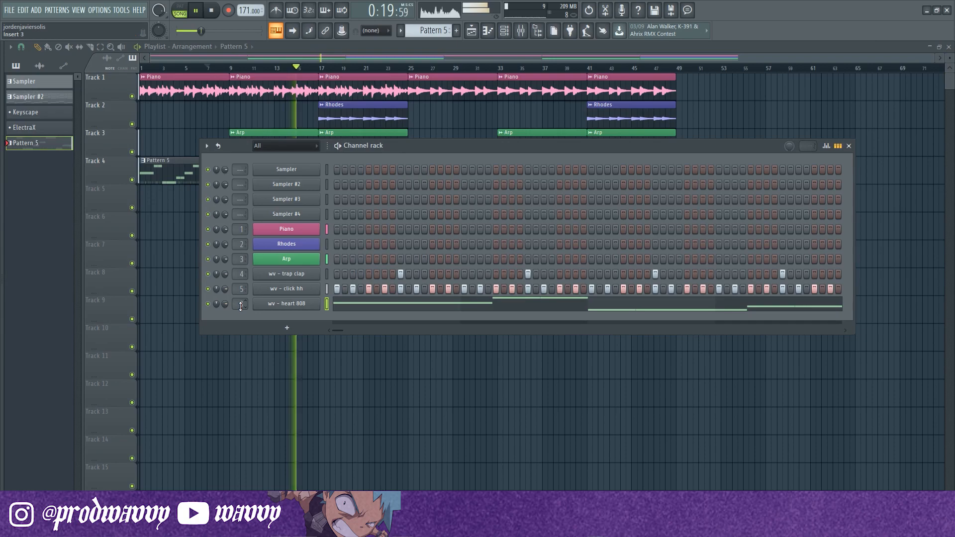
# - Lower the 808's level on mixer Insert 6 to about -1.1 dB
pyautogui.click(522, 35)
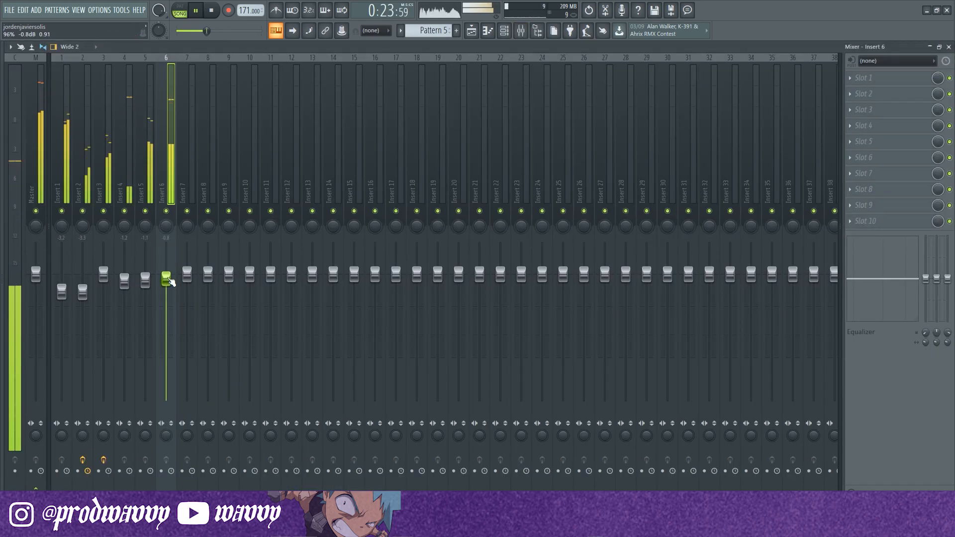
pyautogui.moveTo(171, 280); pyautogui.dragTo(171, 281)
pyautogui.click(65, 194)
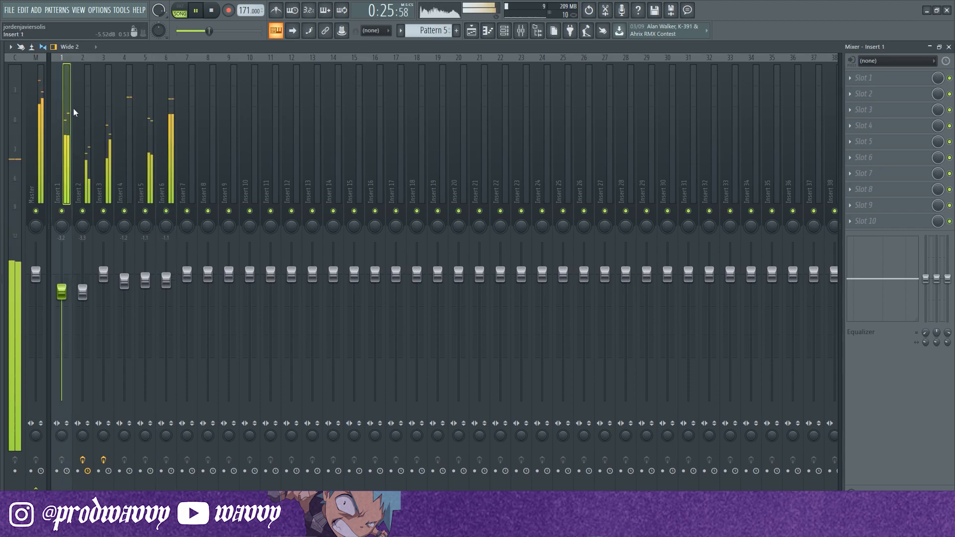
pyautogui.press('space')
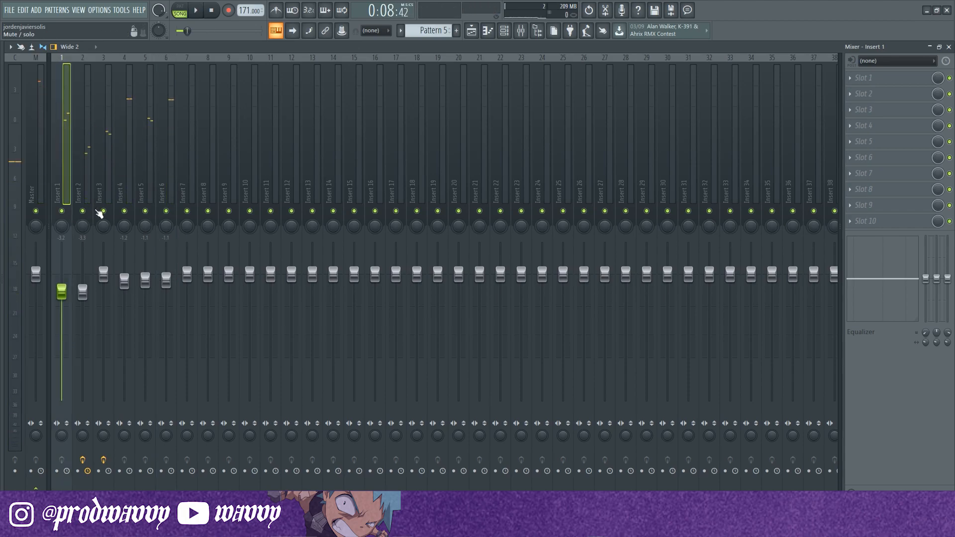
# - Add Fruity parametric EQ 2 to Insert 1 and cut the piano's low end with band 1
pyautogui.click(124, 124)
pyautogui.click(81, 124)
pyautogui.click(95, 126)
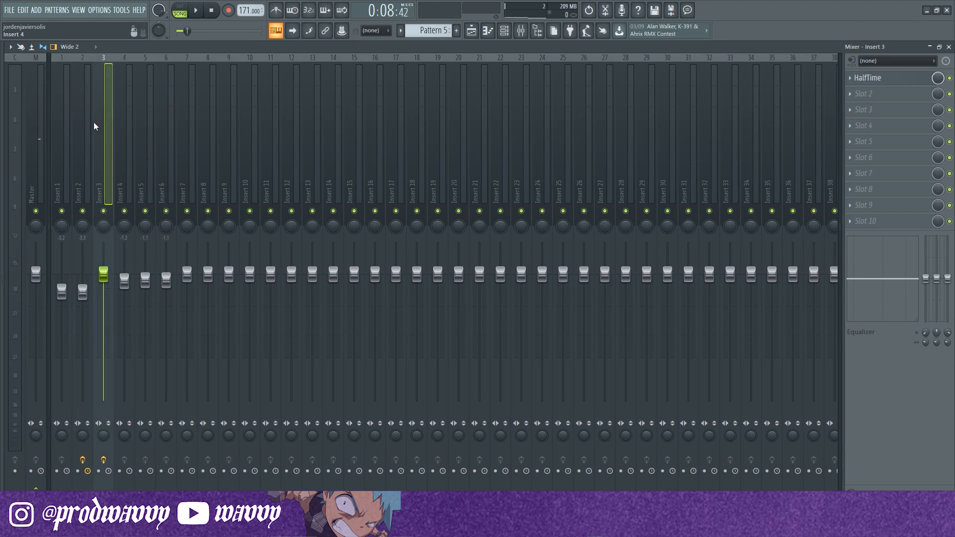
pyautogui.click(172, 108)
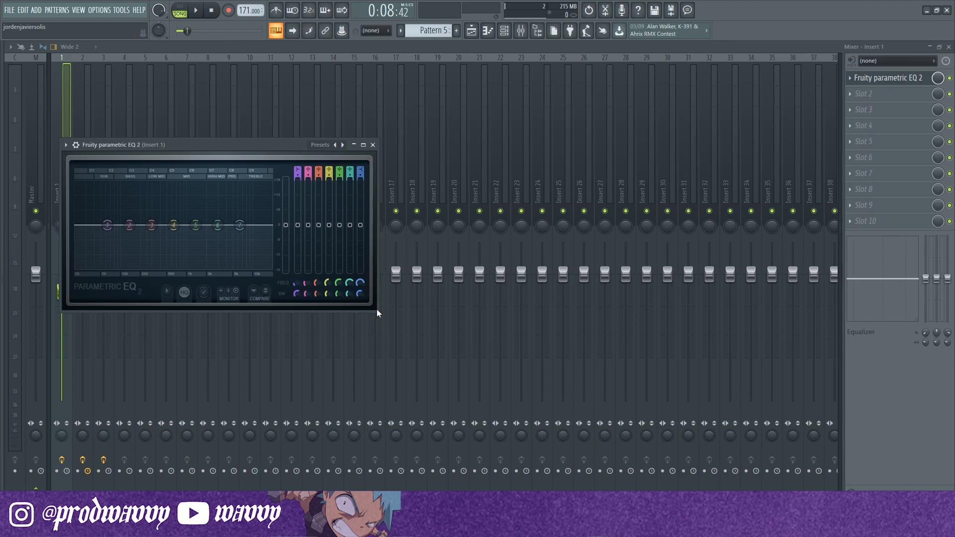
pyautogui.moveTo(377, 313); pyautogui.dragTo(552, 378)
pyautogui.moveTo(269, 145); pyautogui.dragTo(417, 110)
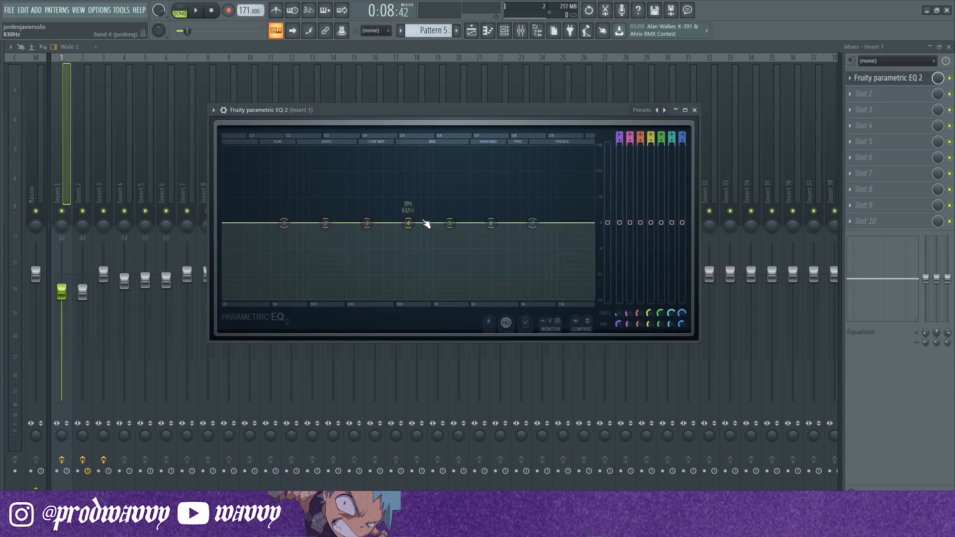
pyautogui.press('space')
pyautogui.moveTo(284, 222); pyautogui.dragTo(334, 299)
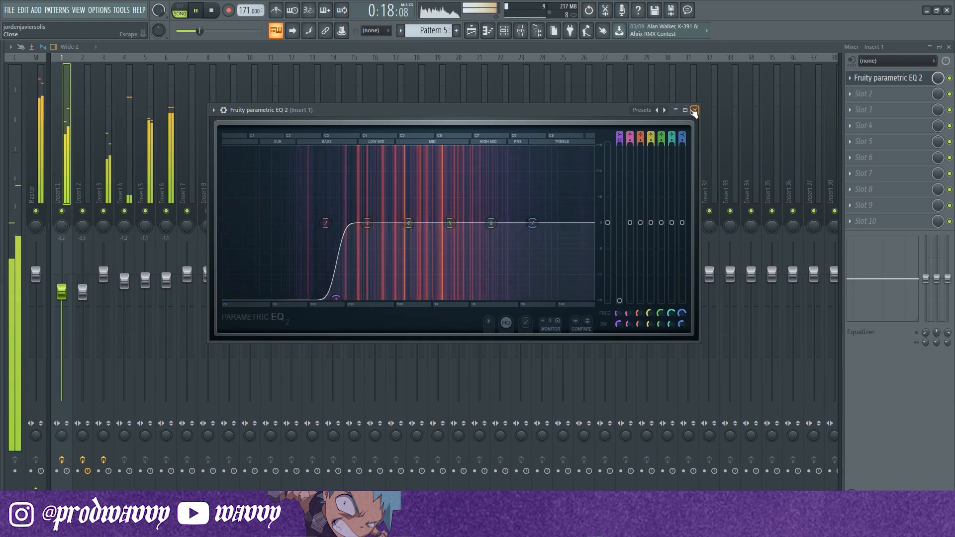
pyautogui.click(695, 110)
# - Add Fruity parametric EQ 2 ahead of HalfTime on Insert 3 and cut the arp's low end
pyautogui.click(104, 189)
pyautogui.scroll(-1, 895, 78)
pyautogui.click(850, 78)
pyautogui.moveTo(867, 91)
pyautogui.click(638, 134)
pyautogui.moveTo(68, 188); pyautogui.dragTo(73, 230)
pyautogui.click(333, 107)
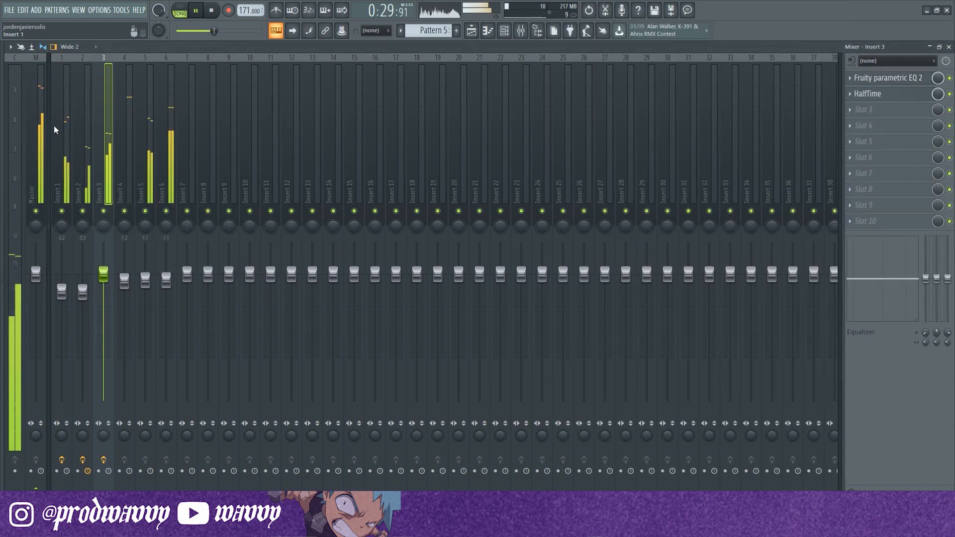
# - Add Fruity parametric EQ 2 ahead of Gross Beat on Insert 2 and cut the Rhodes' low end with band 1
pyautogui.scroll(-1, 928, 80)
pyautogui.click(851, 78)
pyautogui.click(639, 134)
pyautogui.moveTo(130, 274); pyautogui.dragTo(234, 279)
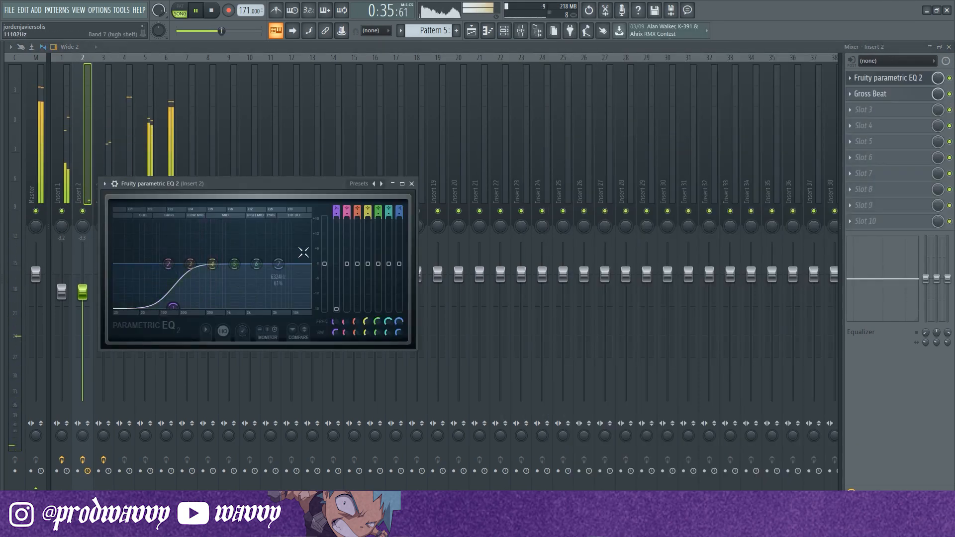
pyautogui.click(387, 185)
# - Solo Insert 1 and shift band 1 of its Fruity parametric EQ 2 to a lower frequency
pyautogui.click(949, 47)
pyautogui.moveTo(411, 145); pyautogui.dragTo(378, 137)
pyautogui.press('F9')
pyautogui.click(888, 77)
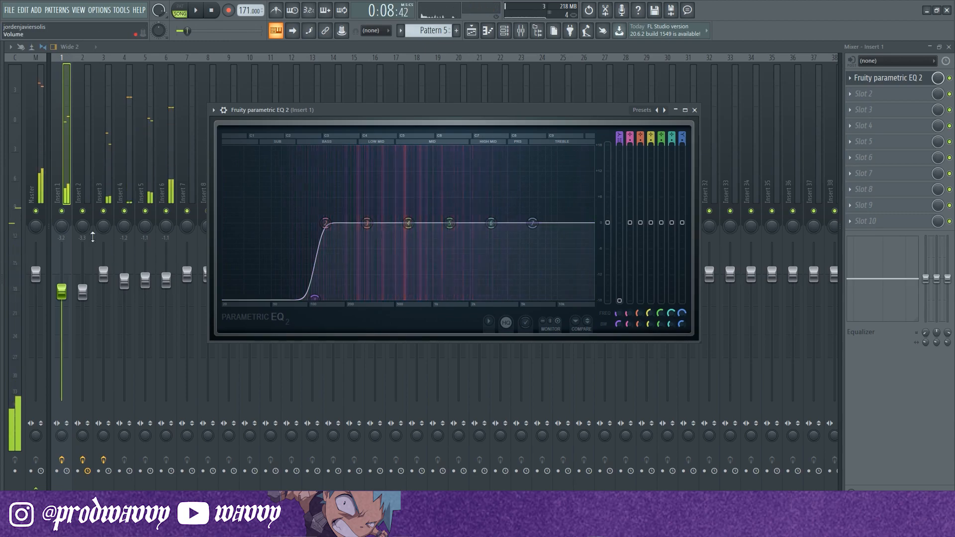
pyautogui.click(890, 80)
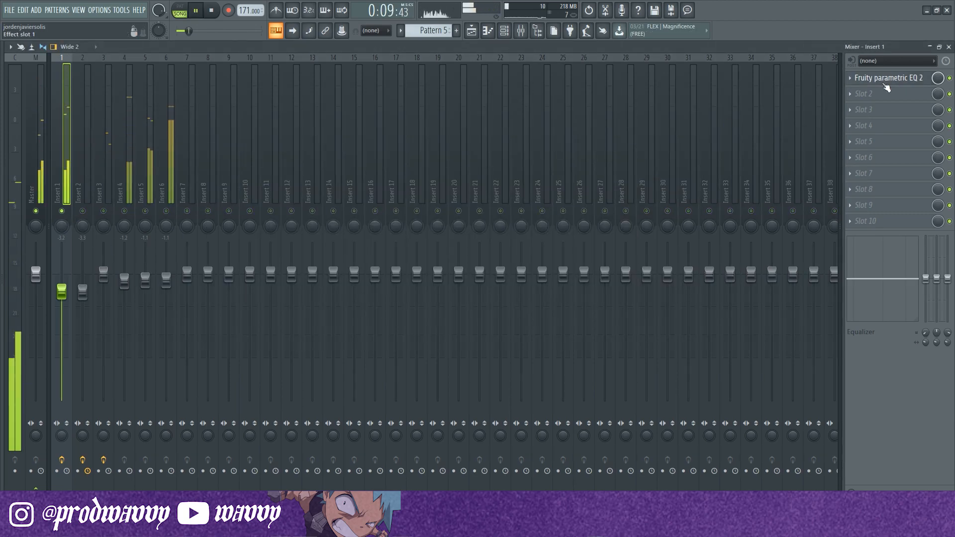
pyautogui.click(890, 80)
pyautogui.moveTo(312, 298); pyautogui.dragTo(293, 297)
# - Set band 1 of Insert 1's EQ to a wide low shelf at about 83 Hz and -18 dB
pyautogui.scroll(10, 303, 297)
pyautogui.rightClick(303, 299)
pyautogui.moveTo(315, 335)
pyautogui.click(344, 362)
pyautogui.scroll(-5, 300, 300)
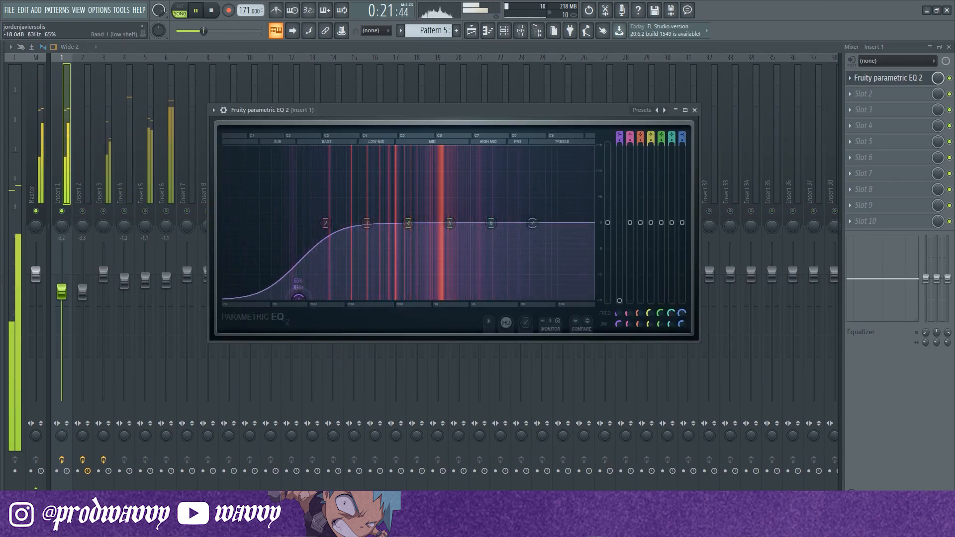
pyautogui.scroll(-3, 293, 298)
# - Try other filter settings and bandwidths for band 1 of Insert 1's EQ, and shift the band to a higher frequency
pyautogui.rightClick(293, 299)
pyautogui.click(343, 347)
pyautogui.rightClick(295, 229)
pyautogui.moveTo(310, 254)
pyautogui.click(343, 287)
pyautogui.scroll(-5, 293, 230)
pyautogui.scroll(4, 293, 230)
pyautogui.rightClick(295, 230)
pyautogui.click(359, 270)
pyautogui.moveTo(292, 227); pyautogui.dragTo(326, 223)
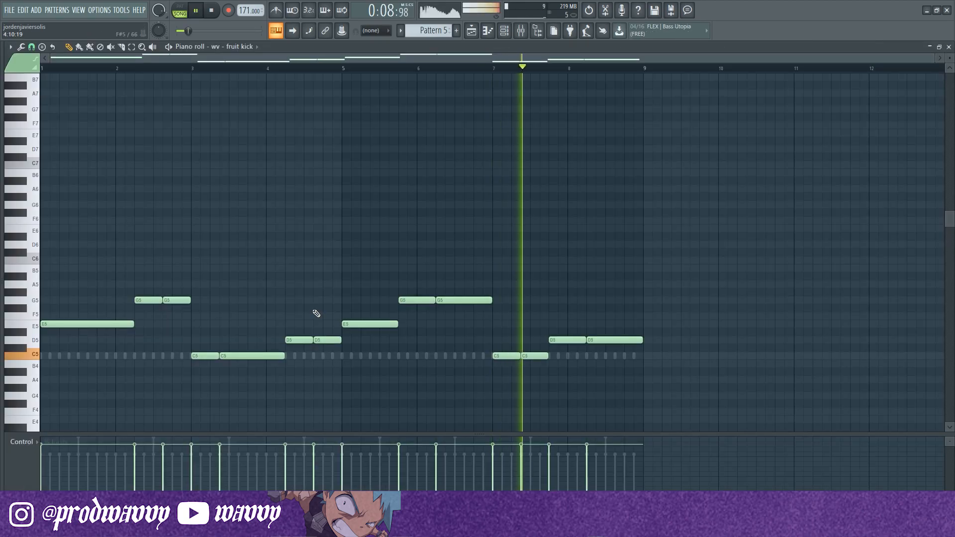
# - Flatten all wv - fruit kick notes to B4 and raise their velocities slightly
pyautogui.hotkey('alt', 'k')
pyautogui.press('Escape')
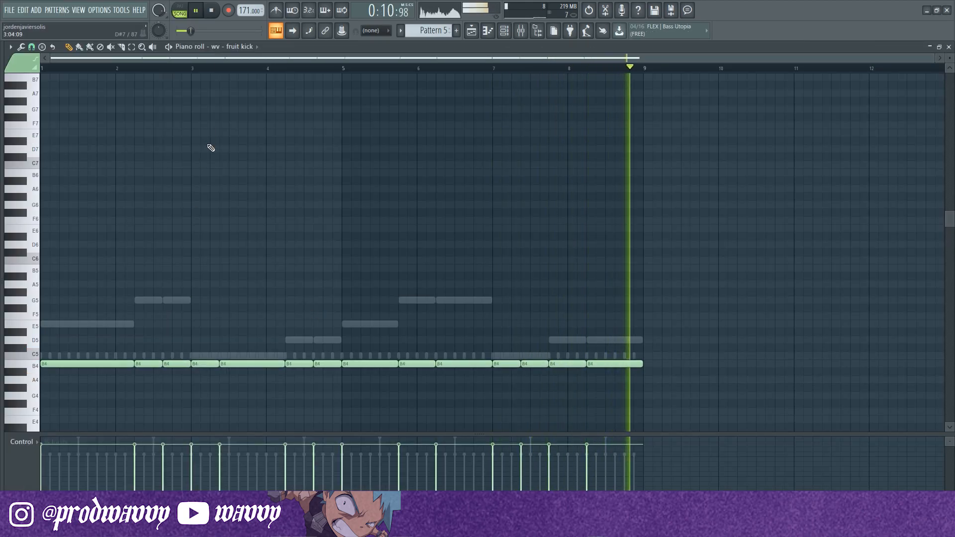
pyautogui.hotkey('ctrl', 'a')
pyautogui.scroll(1, 231, 185)
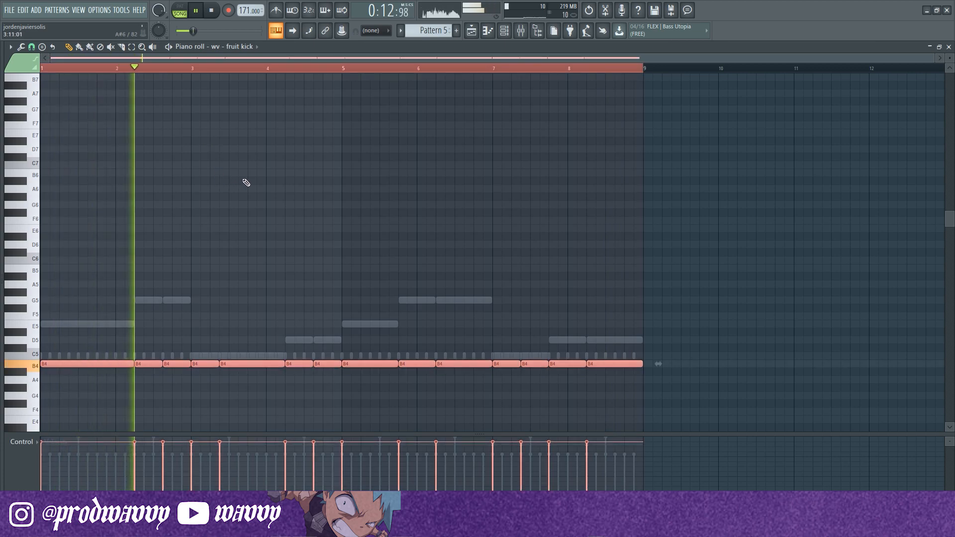
pyautogui.hotkey('ctrl', 'd')
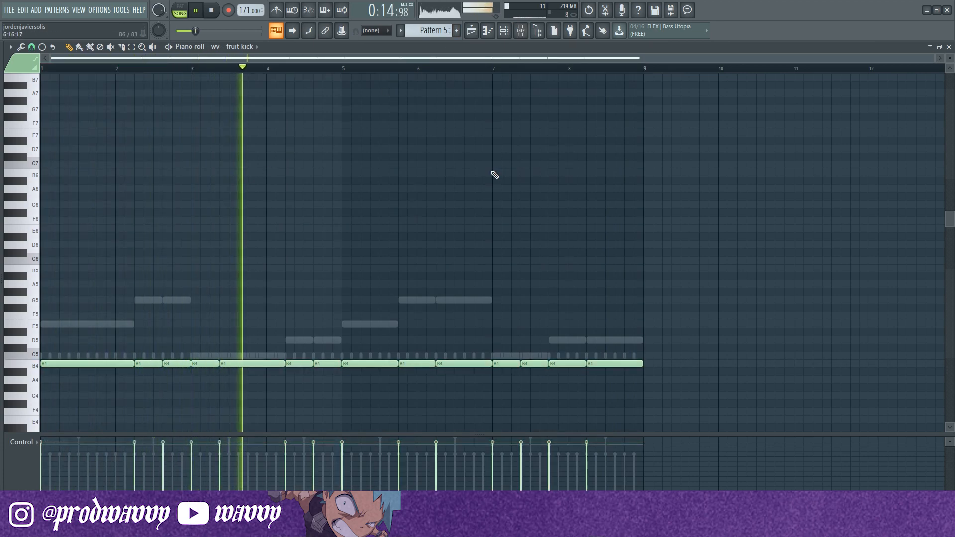
pyautogui.press('space')
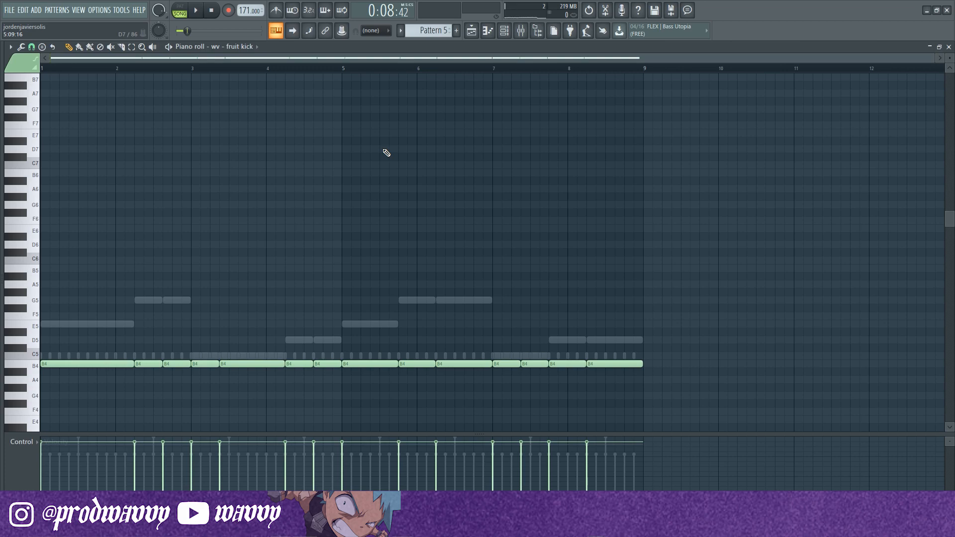
# - Add Fruity soft clipper to the first effect slot of the Master track
pyautogui.click(523, 32)
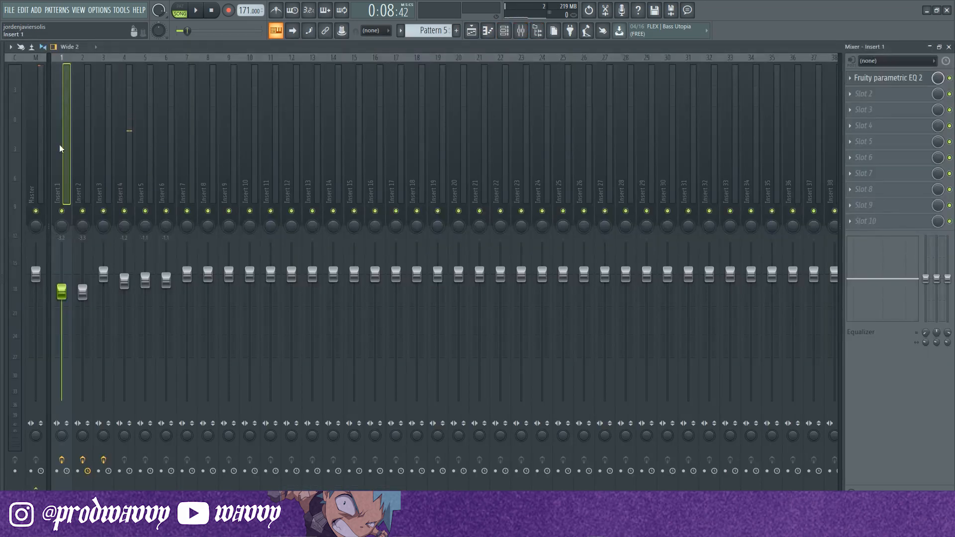
pyautogui.click(32, 140)
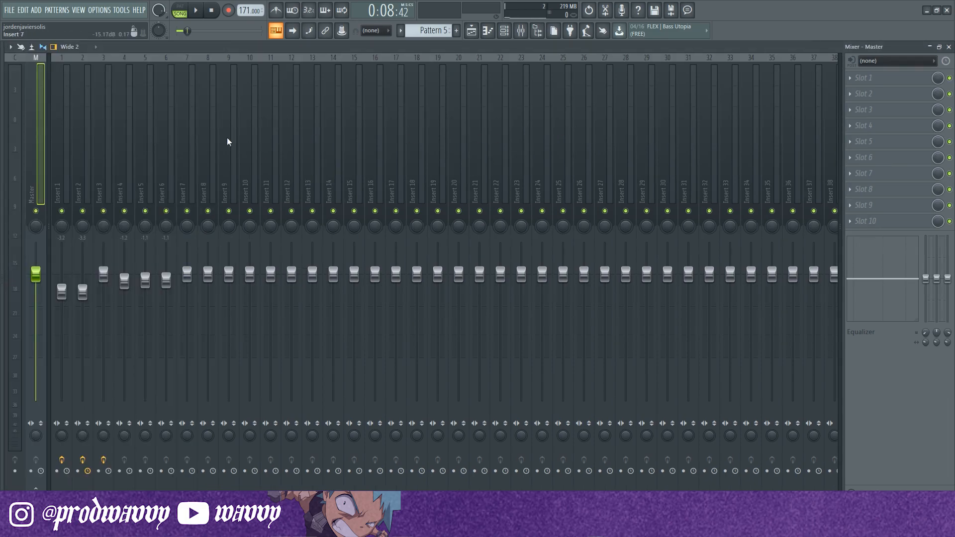
pyautogui.click(856, 84)
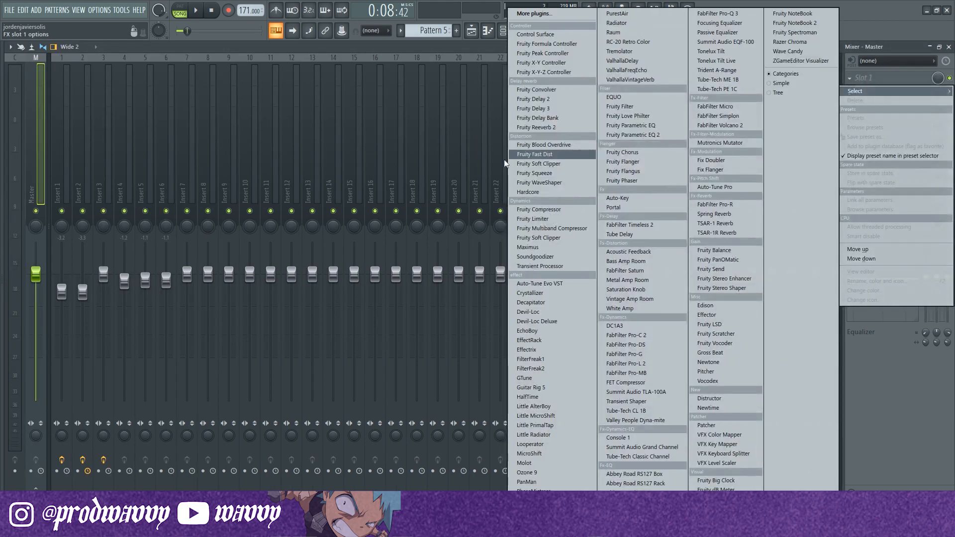
pyautogui.click(538, 164)
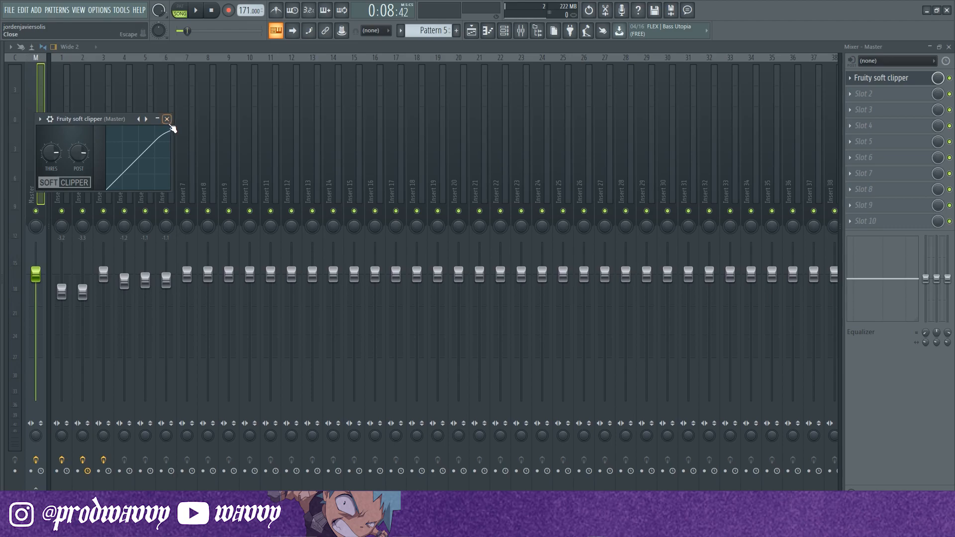
pyautogui.click(167, 120)
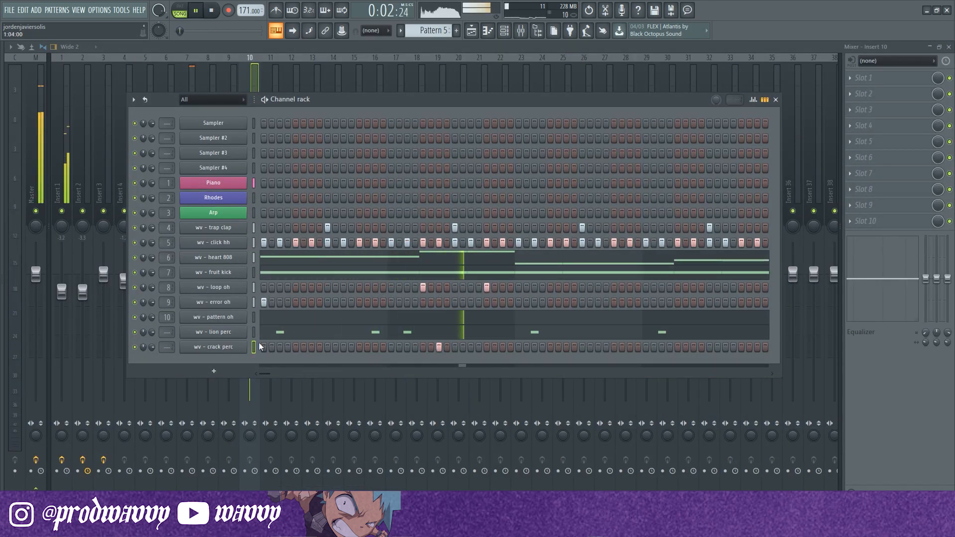
# - Route the wv - lion perc and wv - crack perc channels to Insert 11 and open the crack perc's piano roll
pyautogui.moveTo(165, 337); pyautogui.dragTo(162, 342)
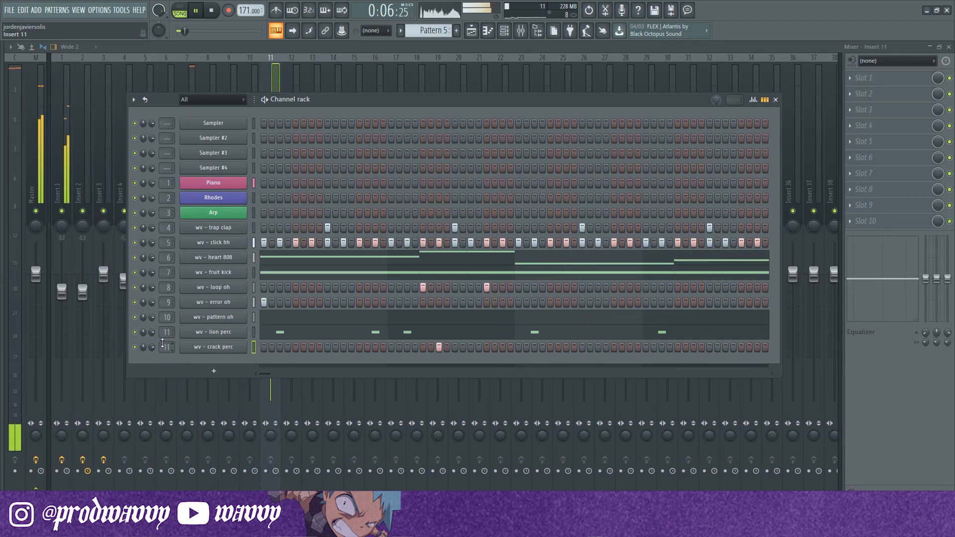
pyautogui.rightClick(235, 350)
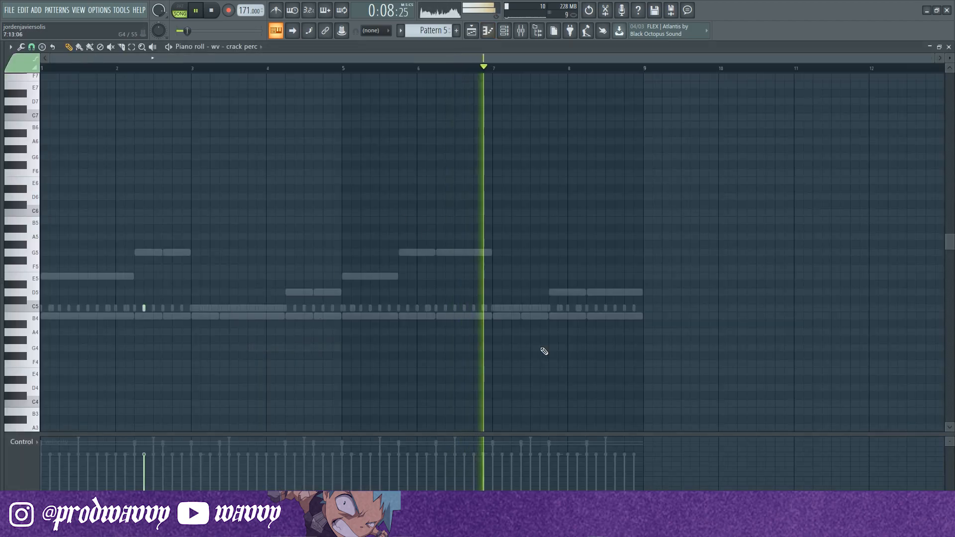
# - Lower the Insert 11 volume fader in the mixer to balance the percussion
pyautogui.scroll(3, 556, 356)
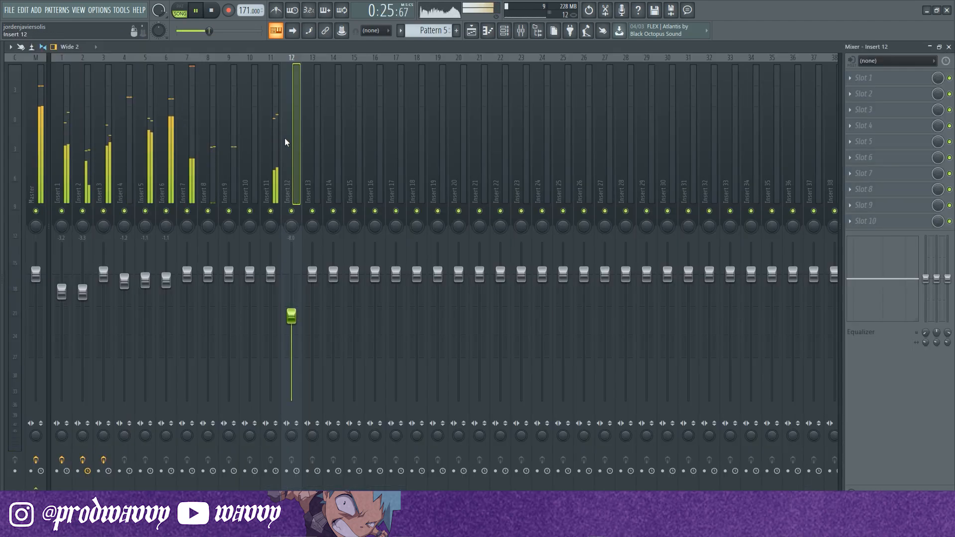
pyautogui.click(264, 177)
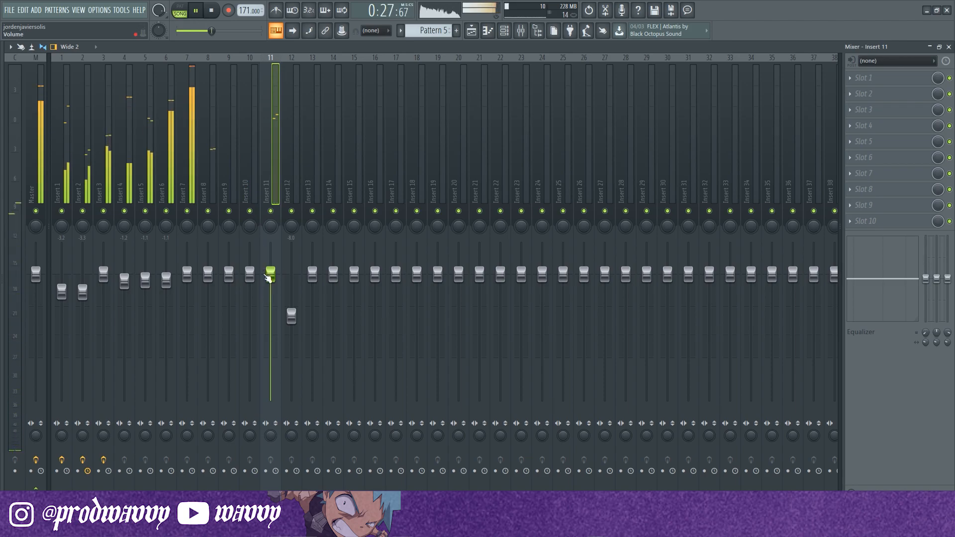
pyautogui.moveTo(271, 277); pyautogui.dragTo(271, 293)
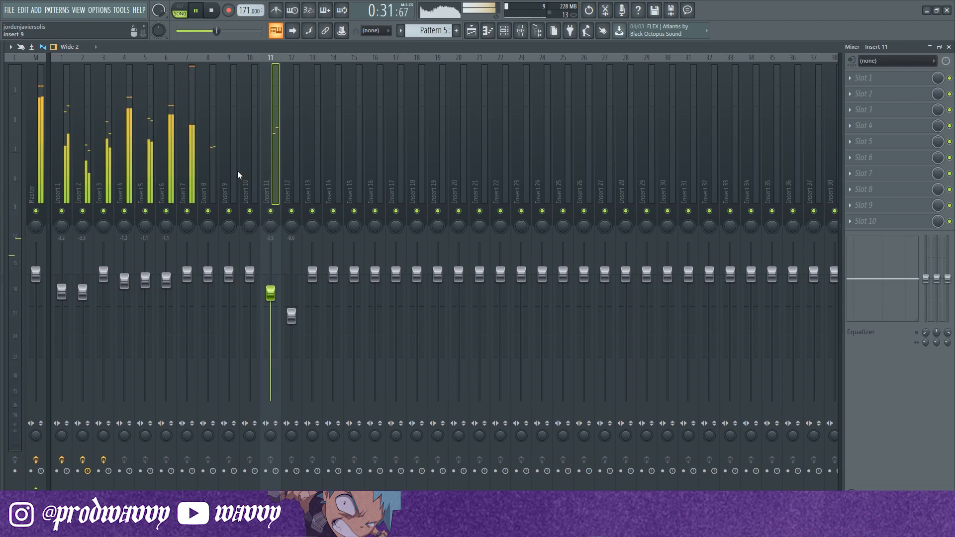
pyautogui.press('space')
# - Delete the wv - click hh notes in the second half of the pattern, bars 5 to 8
pyautogui.press('F6')
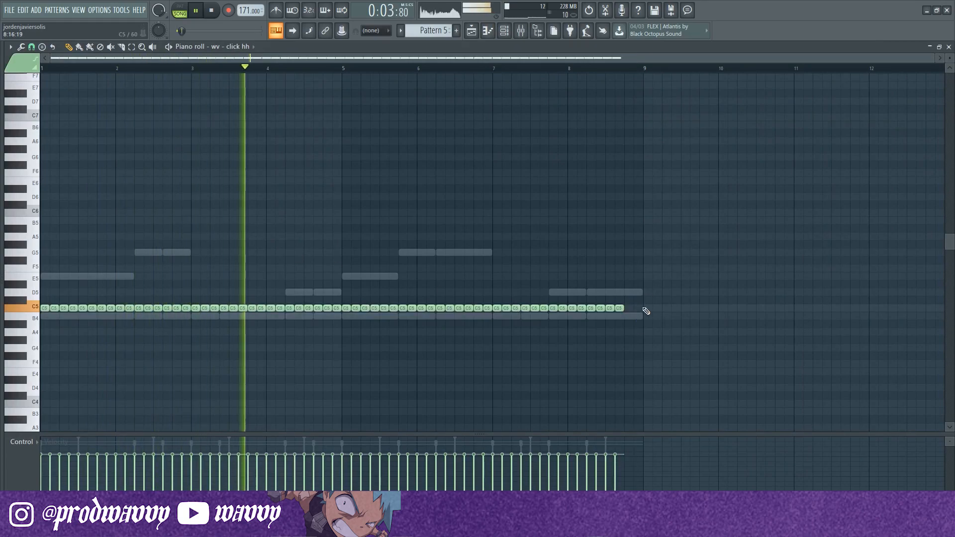
pyautogui.moveTo(646, 311); pyautogui.dragTo(351, 409)
pyautogui.press('Delete')
# - Change the snap setting, chop the second click hh note of bar 2 into a fast roll and delete surplus pieces
pyautogui.scroll(3, 180, 307)
pyautogui.click(32, 47)
pyautogui.click(49, 122)
pyautogui.press('space')
pyautogui.scroll(3, 252, 333)
pyautogui.keyDown('ctrl'); pyautogui.click(286, 309); pyautogui.keyUp('ctrl')
pyautogui.hotkey('ctrl', 'u')
pyautogui.press('space')
pyautogui.press('space')
pyautogui.rightClick(363, 309)
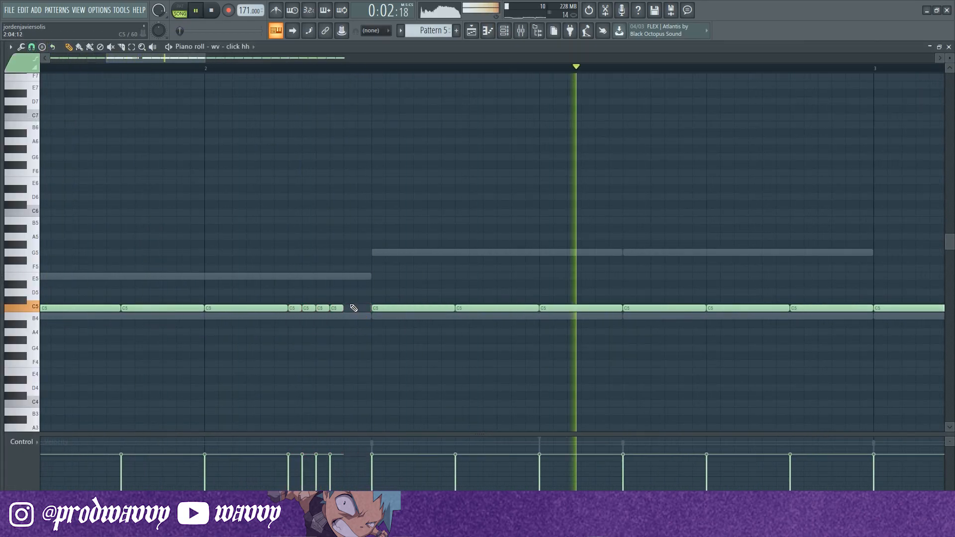
# - Stretch the bar 2 hi-hat roll so it fills the gap up to the next hit
pyautogui.press('space')
pyautogui.moveTo(378, 326); pyautogui.dragTo(386, 327)
pyautogui.keyDown('ctrl'); pyautogui.click(378, 333); pyautogui.keyUp('ctrl')
pyautogui.press('space')
pyautogui.scroll(-5, 376, 332)
pyautogui.press('space')
pyautogui.press('space')
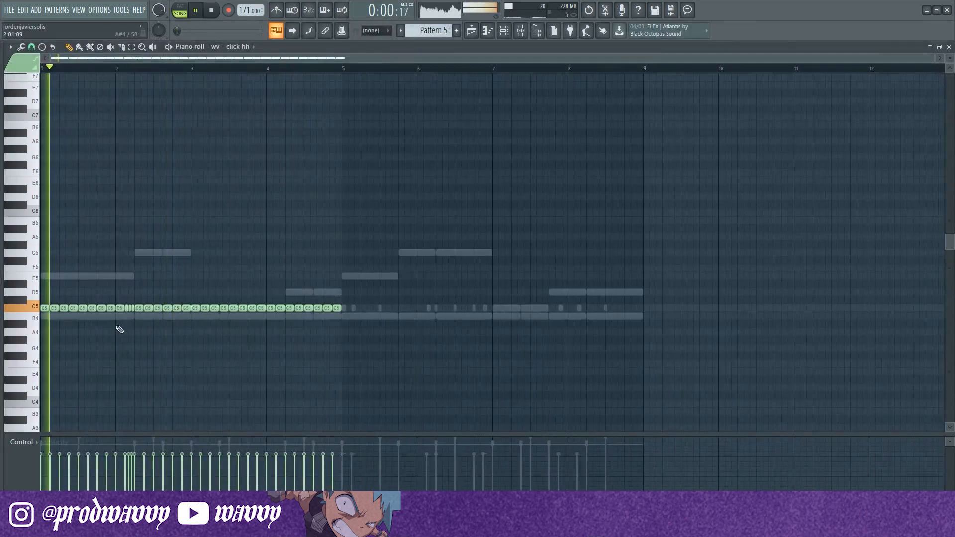
# - Copy the three-note hi-hat roll from bar 2 to G#4 above the fourth hit of bar 1
pyautogui.scroll(-3, 89, 299)
pyautogui.press('space')
pyautogui.press('space')
pyautogui.scroll(2, 42, 266)
pyautogui.press('space')
pyautogui.scroll(2, 30, 264)
pyautogui.moveTo(288, 227)
pyautogui.mouseDown()
pyautogui.moveTo(305, 245)
pyautogui.moveTo(239, 290)
pyautogui.moveTo(142, 290)
pyautogui.moveTo(139, 263)
pyautogui.mouseUp()
pyautogui.press('space')
pyautogui.press('space')
pyautogui.press('space')
pyautogui.press('space')
pyautogui.press('space')
pyautogui.press('space')
pyautogui.press('space')
pyautogui.press('space')
pyautogui.press('space')
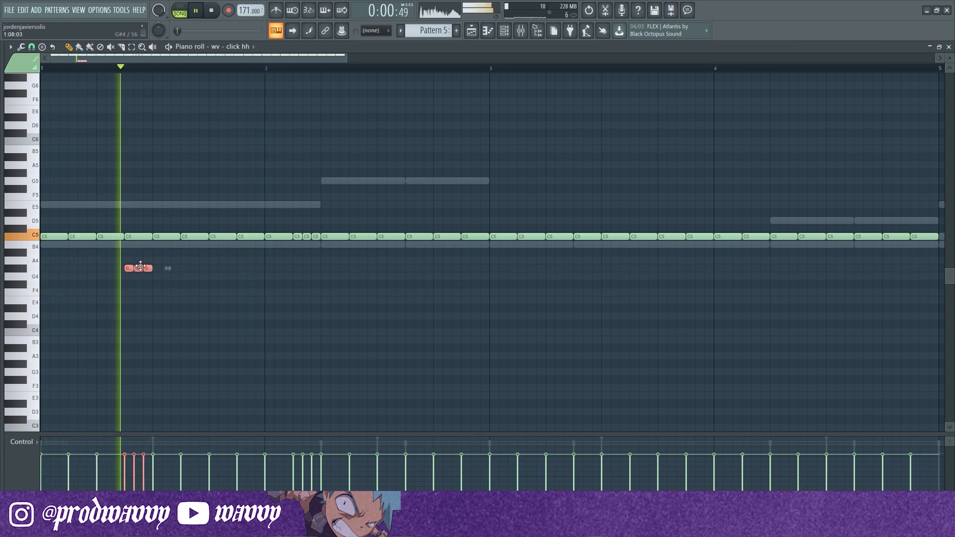
pyautogui.keyDown('ctrl'); pyautogui.click(199, 276); pyautogui.keyUp('ctrl')
pyautogui.scroll(-4, 199, 276)
pyautogui.press('space')
pyautogui.press('space')
pyautogui.scroll(4, 80, 269)
pyautogui.scroll(3, 444, 248)
pyautogui.press('space')
pyautogui.press('space')
pyautogui.click(446, 221)
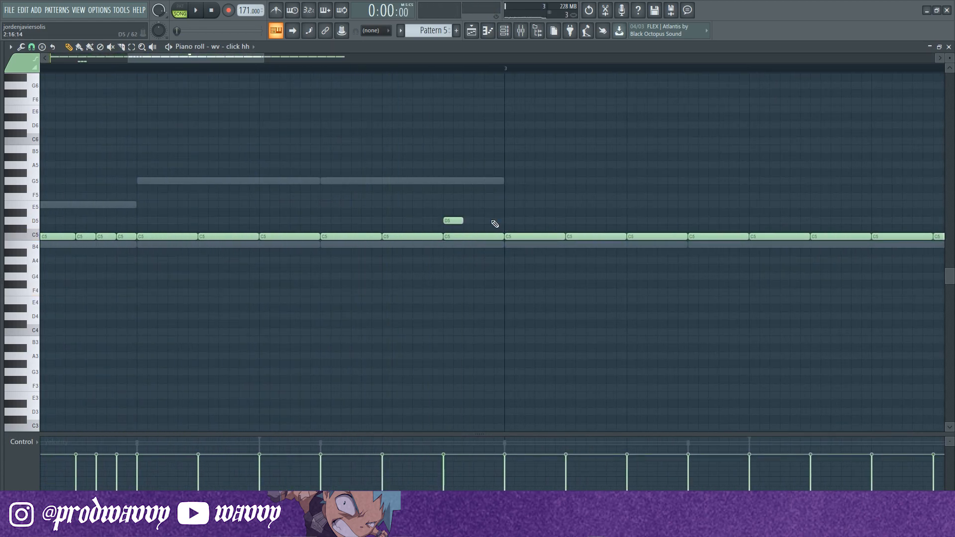
pyautogui.click(509, 221)
pyautogui.press('space')
pyautogui.press('space')
pyautogui.scroll(-3, 299, 248)
pyautogui.scroll(3, 359, 249)
pyautogui.rightClick(435, 219)
pyautogui.rightClick(379, 221)
# - Add two short F4 click hh notes in the last beat of bar 2
pyautogui.press('space')
pyautogui.press('space')
pyautogui.click(379, 293)
pyautogui.click(428, 293)
pyautogui.press('space')
pyautogui.press('space')
pyautogui.scroll(-3, 431, 292)
pyautogui.moveTo(447, 300); pyautogui.dragTo(553, 301)
pyautogui.keyDown('ctrl'); pyautogui.click(313, 298); pyautogui.keyUp('ctrl')
# - Add a short four-note G#4 hi-hat roll at the start of bar 3
pyautogui.scroll(-3, 304, 298)
pyautogui.press('space')
pyautogui.press('space')
pyautogui.scroll(3, 298, 298)
pyautogui.click(270, 292)
pyautogui.press('space')
pyautogui.press('space')
pyautogui.click(374, 268)
pyautogui.rightClick(373, 269)
pyautogui.press('space')
pyautogui.press('space')
pyautogui.scroll(3, 319, 279)
pyautogui.rightClick(375, 269)
pyautogui.rightClick(360, 269)
pyautogui.press('space')
pyautogui.press('space')
pyautogui.scroll(-2, 551, 332)
# - Finish a three-note E4 hi-hat roll spanning the fourth hit of bar 3
pyautogui.rightClick(565, 333)
pyautogui.press('space')
pyautogui.press('space')
pyautogui.scroll(3, 548, 302)
pyautogui.press('space')
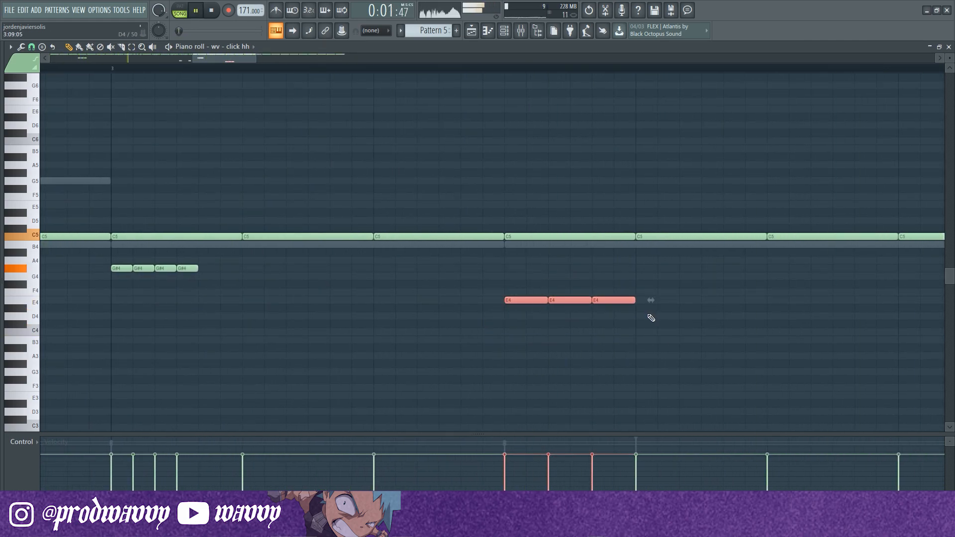
pyautogui.keyDown('ctrl'); pyautogui.click(653, 318); pyautogui.keyUp('ctrl')
pyautogui.scroll(-5, 425, 309)
pyautogui.scroll(3, 418, 303)
pyautogui.press('space')
pyautogui.press('space')
# - Stretch the four G#4 notes at the start of bar 3 to fill the whole first hit
pyautogui.keyDown('ctrl'); pyautogui.moveTo(367, 276); pyautogui.dragTo(300, 266); pyautogui.keyUp('ctrl')
pyautogui.scroll(3, 310, 269)
pyautogui.moveTo(439, 286); pyautogui.dragTo(587, 291)
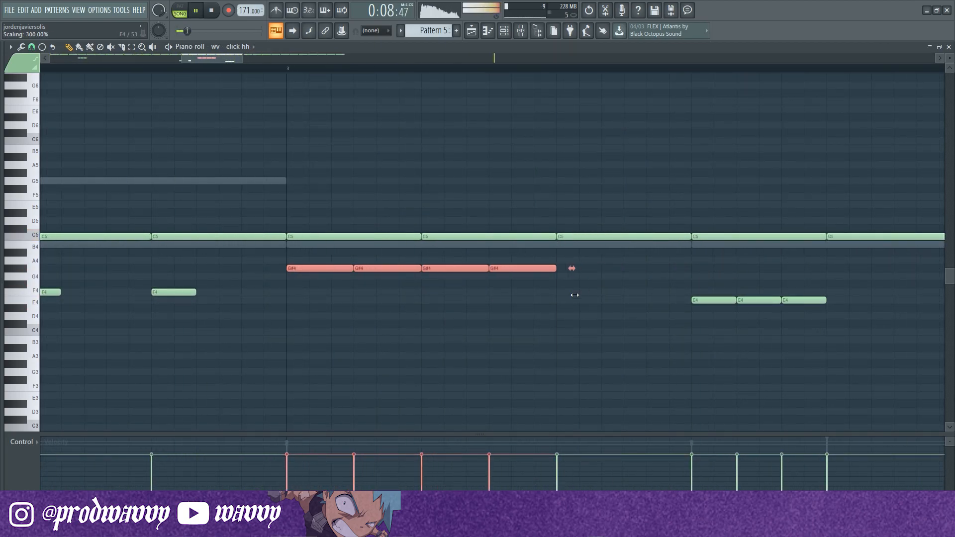
pyautogui.moveTo(437, 314); pyautogui.dragTo(438, 315)
pyautogui.keyDown('ctrl'); pyautogui.click(439, 316); pyautogui.keyUp('ctrl')
pyautogui.scroll(-3, 440, 317)
pyautogui.scroll(3, 431, 311)
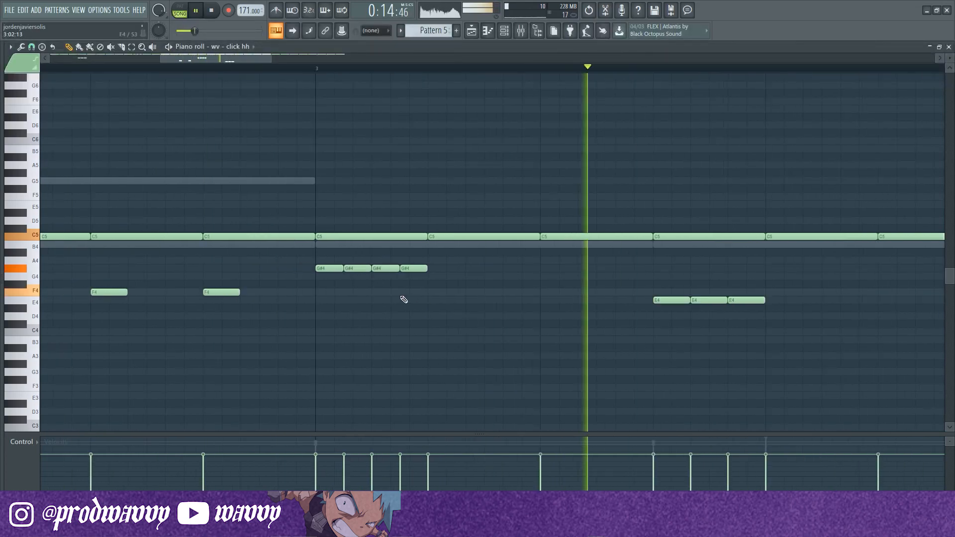
pyautogui.scroll(-8, 349, 298)
pyautogui.press('space')
pyautogui.press('space')
pyautogui.scroll(3, 279, 316)
pyautogui.scroll(1, 272, 315)
pyautogui.keyDown('ctrl'); pyautogui.moveTo(367, 224); pyautogui.dragTo(417, 274); pyautogui.keyUp('ctrl')
pyautogui.hotkey('ctrl', 'u')
pyautogui.hotkey('ctrl', 'z')
# - Chop the first click hh note of bar 4 into a fast roll
pyautogui.scroll(3, 415, 273)
pyautogui.press('space')
pyautogui.press('space')
pyautogui.keyDown('ctrl'); pyautogui.moveTo(387, 228); pyautogui.dragTo(429, 251); pyautogui.keyUp('ctrl')
pyautogui.hotkey('ctrl', 'u')
pyautogui.scroll(-2, 426, 249)
pyautogui.scroll(-5, 413, 259)
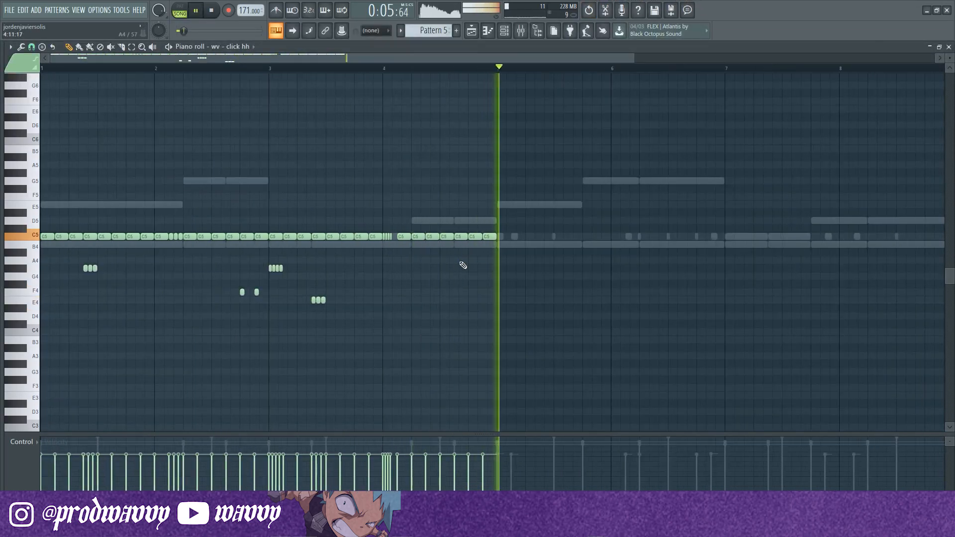
# - Duplicate the four-bar click hh pattern into bars 5 to 8
pyautogui.hotkey('ctrl', 'b')
pyautogui.scroll(3, 480, 306)
pyautogui.scroll(3, 552, 281)
# - Lower the sixth and seventh hi-hat hits of bar 8 to A#4 and close the piano roll
pyautogui.keyDown('ctrl'); pyautogui.moveTo(543, 225); pyautogui.dragTo(589, 259); pyautogui.keyUp('ctrl')
pyautogui.hotkey('shift', 'Down')
pyautogui.hotkey('shift', 'Down')
pyautogui.keyDown('ctrl'); pyautogui.click(582, 261); pyautogui.keyUp('ctrl')
pyautogui.scroll(-4, 566, 261)
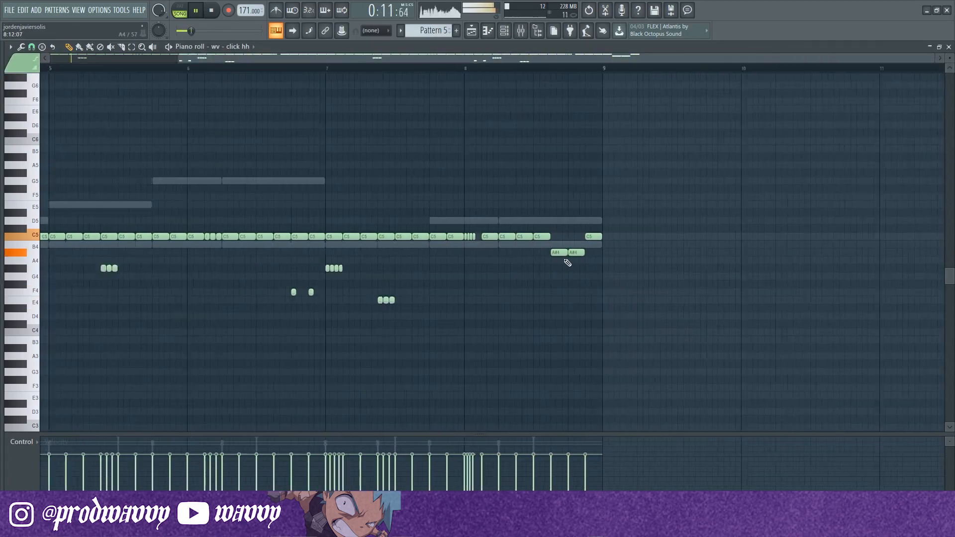
pyautogui.press('space')
pyautogui.click(949, 47)
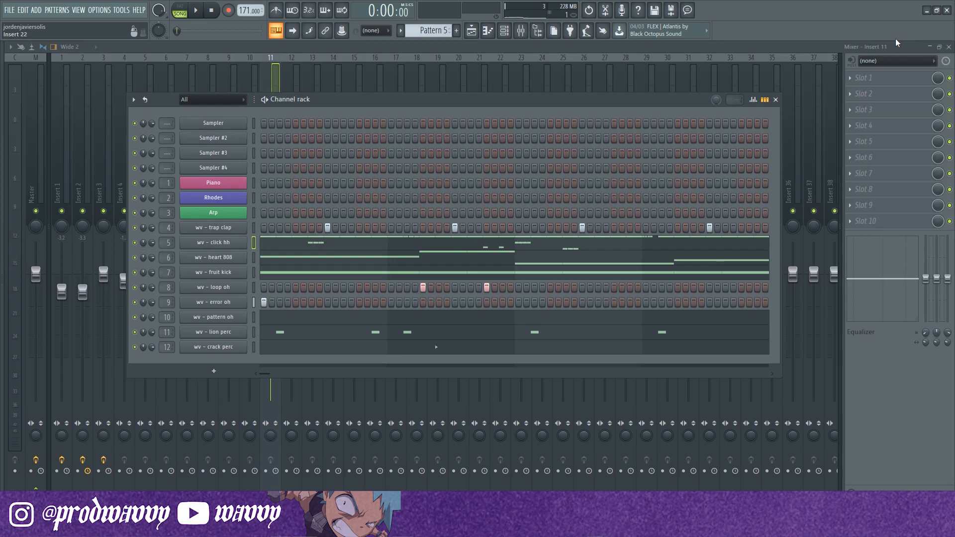
# - Split Pattern 5 by channel in the playlist and clear its clips from Track 4
pyautogui.press('F5')
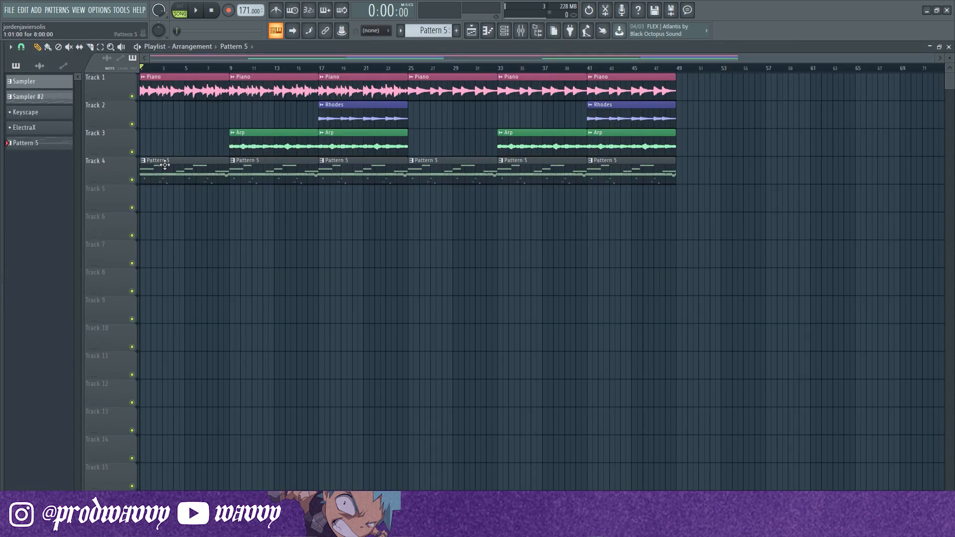
pyautogui.click(431, 31)
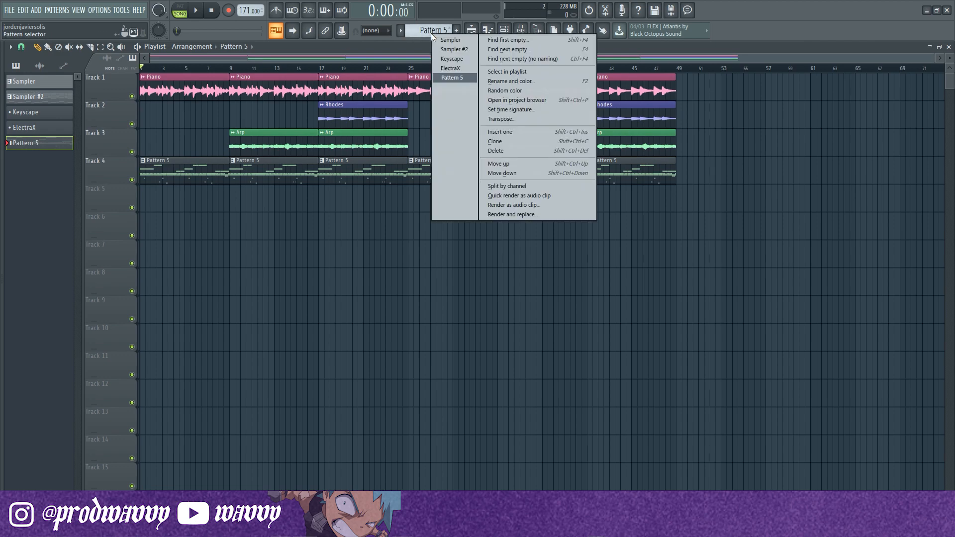
pyautogui.click(493, 186)
pyautogui.moveTo(189, 229)
pyautogui.mouseDown()
pyautogui.moveTo(235, 190)
pyautogui.moveTo(612, 188)
pyautogui.moveTo(439, 190)
pyautogui.mouseUp()
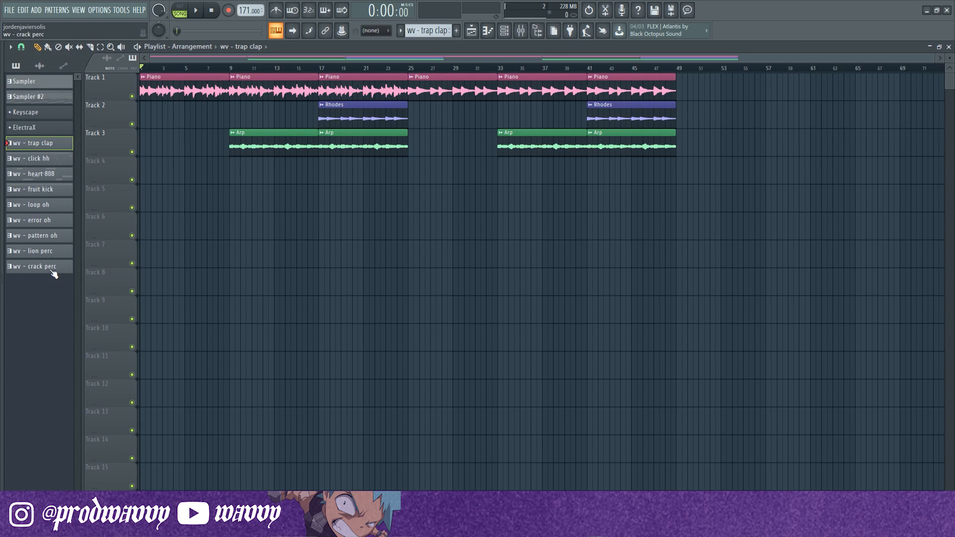
# - Place the nine split drum patterns at bar 1 on Tracks 4 to 12 and extend the shorter clips to eight bars
pyautogui.moveTo(128, 171); pyautogui.dragTo(171, 174)
pyautogui.hotkey('ctrl', 'd')
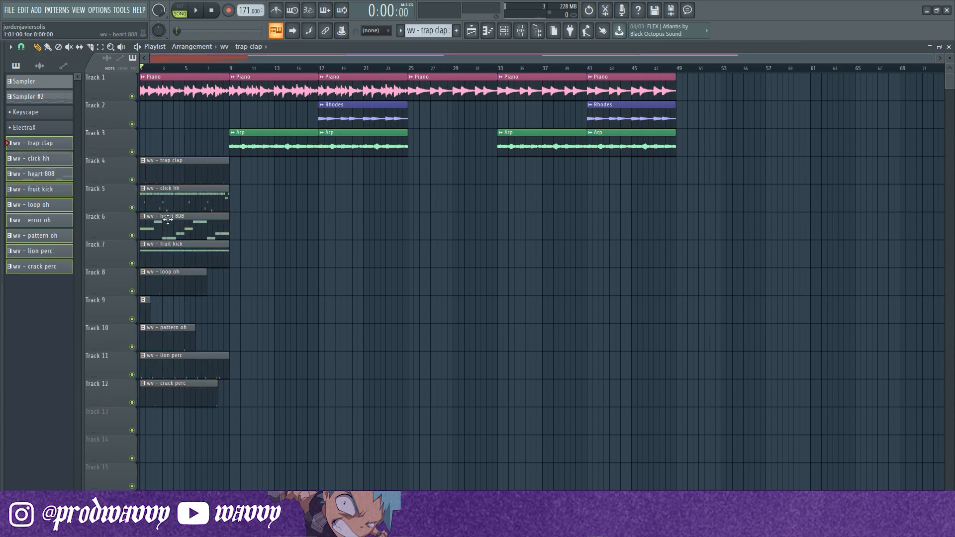
pyautogui.scroll(-2, 158, 305)
pyautogui.scroll(2, 208, 235)
pyautogui.scroll(1, 208, 234)
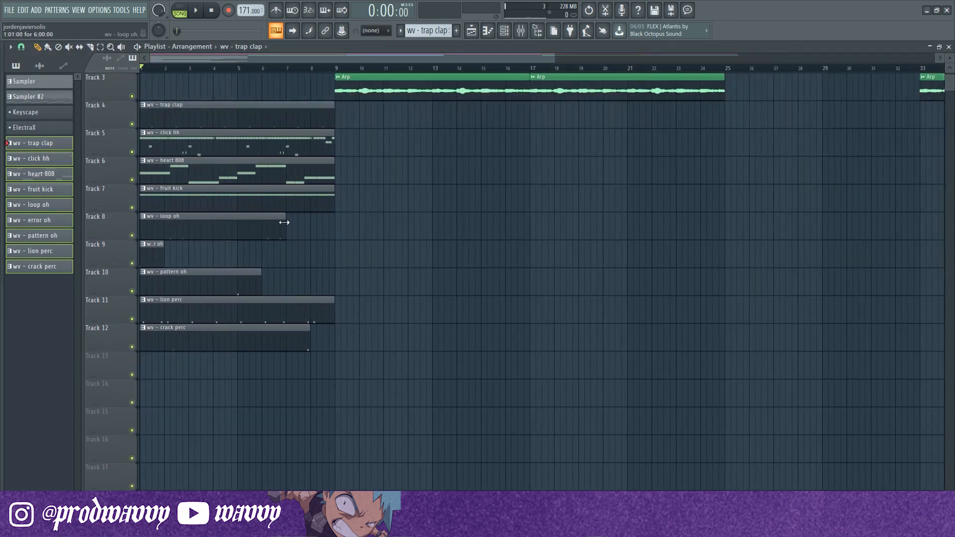
pyautogui.moveTo(162, 252); pyautogui.dragTo(344, 268)
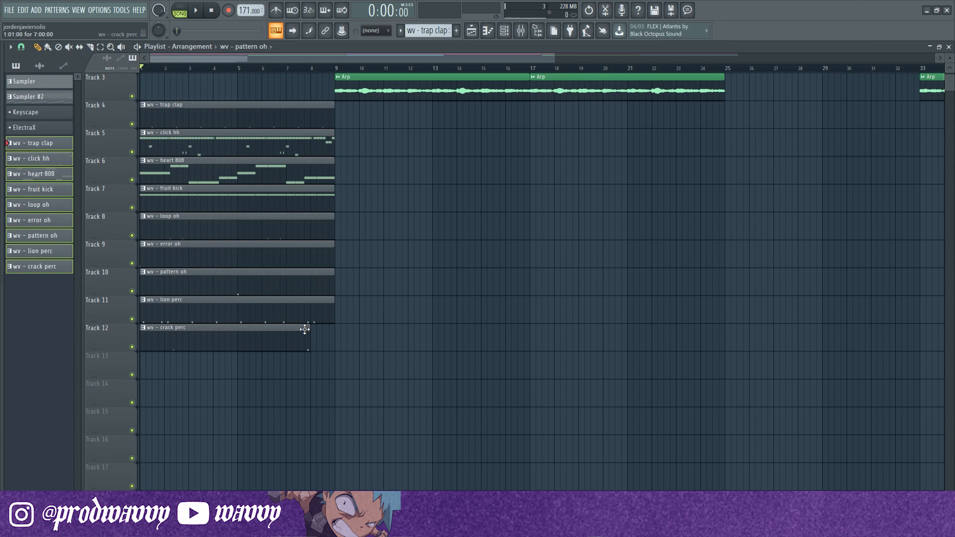
# - Duplicate the eight-bar drum clips on Tracks 4 to 12 up to bar 49 and delete the surplus copies
pyautogui.scroll(-6, 283, 297)
pyautogui.moveTo(155, 94); pyautogui.dragTo(247, 340)
pyautogui.hotkey('ctrl', 'b')
pyautogui.hotkey('ctrl', 'b')
pyautogui.hotkey('ctrl', 'b')
pyautogui.hotkey('ctrl', 'b')
pyautogui.hotkey('ctrl', 'b')
pyautogui.hotkey('ctrl', 'b')
pyautogui.scroll(2, 256, 241)
pyautogui.moveTo(768, 167); pyautogui.dragTo(779, 395)
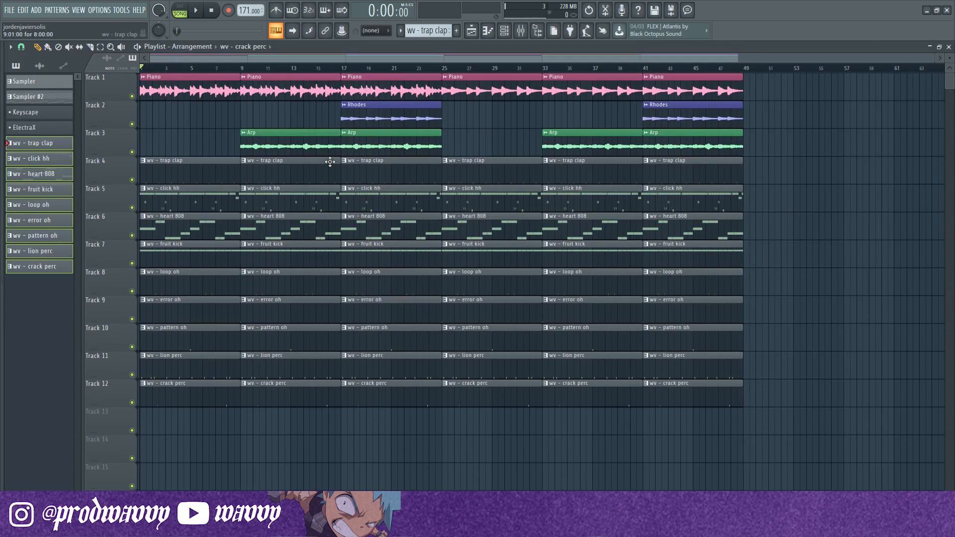
# - Delete the drum clips in the first eight bars and move the melody clips from bar 9 onward eight bars later
pyautogui.moveTo(184, 131); pyautogui.dragTo(189, 398)
pyautogui.press('space')
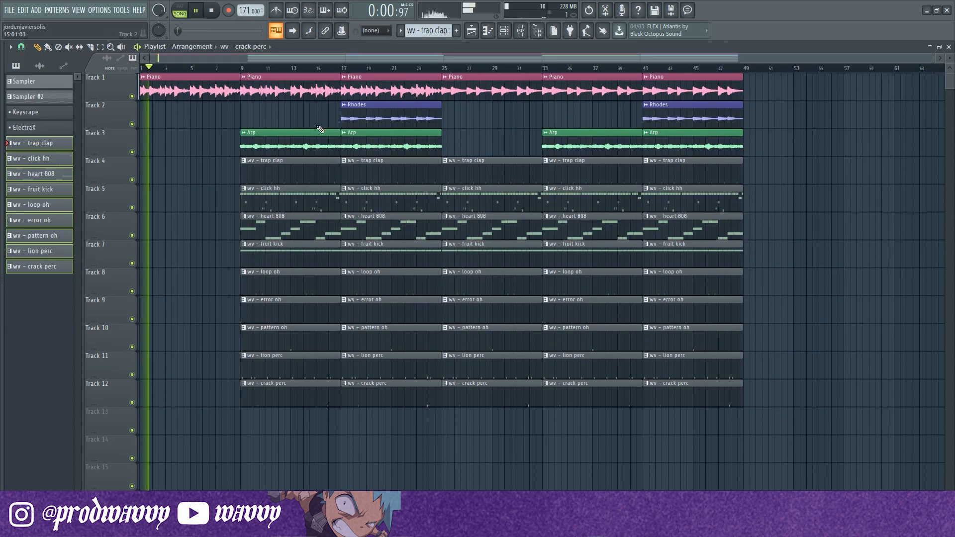
pyautogui.moveTo(305, 74); pyautogui.dragTo(731, 153)
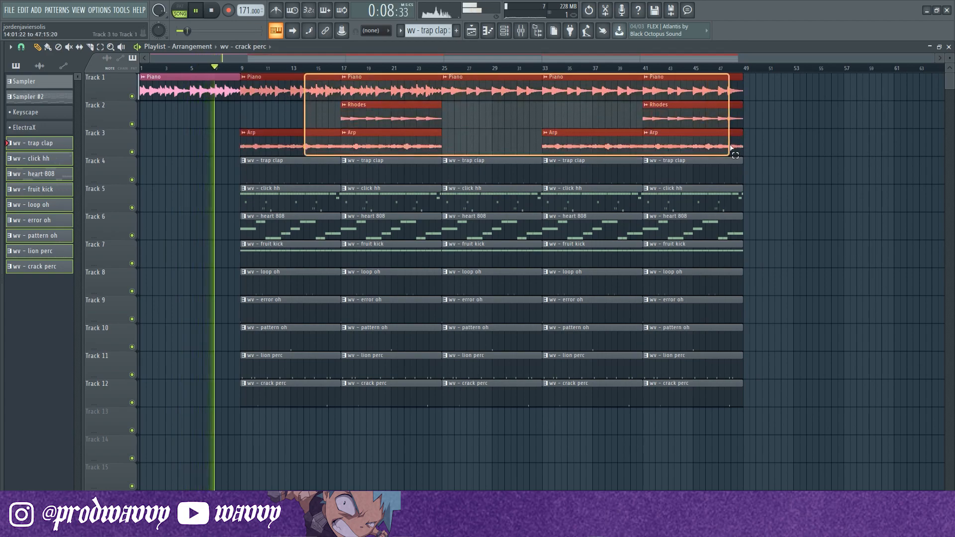
pyautogui.moveTo(691, 91); pyautogui.dragTo(792, 91)
# - Remove the wv - heart 808 and wv - fruit kick clips in bars 9 to 16
pyautogui.rightClick(291, 230)
pyautogui.rightClick(292, 250)
# - Fill bars 9 to 16 with a Piano clip on Track 1 and a Rhodes clip on Track 2
pyautogui.click(236, 91)
pyautogui.moveTo(307, 113); pyautogui.dragTo(320, 113)
pyautogui.moveTo(477, 123); pyautogui.dragTo(279, 131)
# - Cut the last half bar before bar 17 from the remaining drum and percussion clips
pyautogui.scroll(-2, 225, 139)
pyautogui.scroll(3, 243, 172)
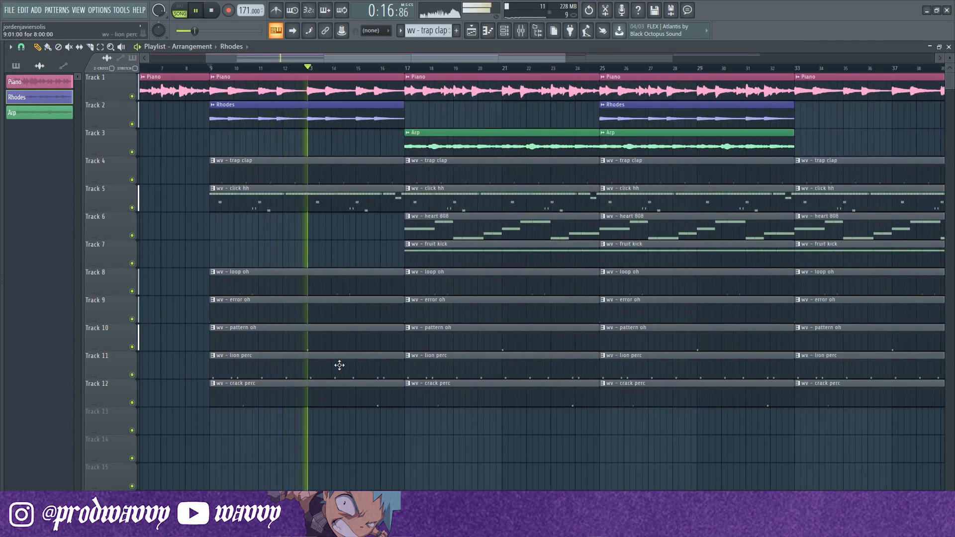
pyautogui.scroll(2, 343, 355)
pyautogui.moveTo(311, 166); pyautogui.dragTo(320, 478)
pyautogui.moveTo(369, 201); pyautogui.dragTo(351, 203)
pyautogui.keyDown('ctrl'); pyautogui.click(351, 219); pyautogui.keyUp('ctrl')
pyautogui.scroll(-4, 352, 220)
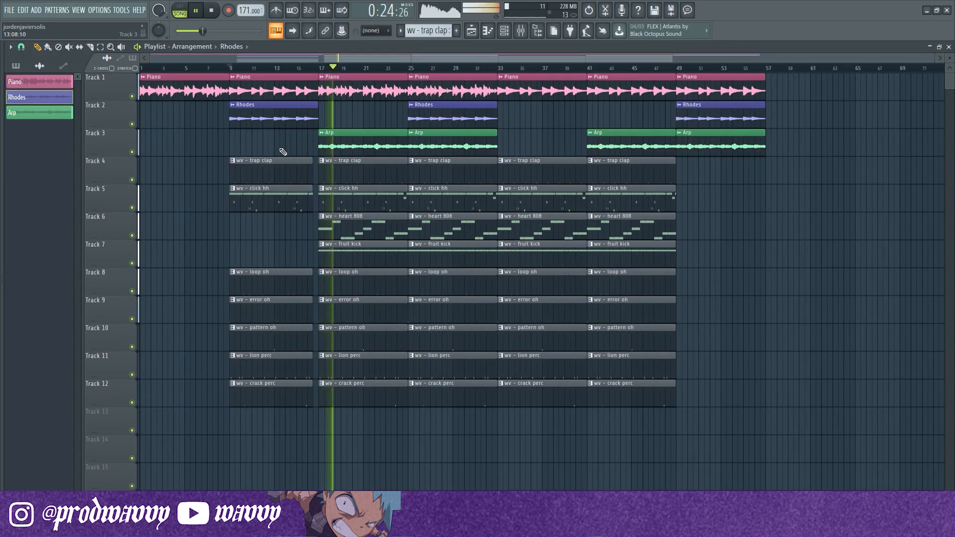
# - Remove the Arp clip in bars 25 to 32 and the wv - crack perc clip in bars 17 to 24
pyautogui.rightClick(350, 139)
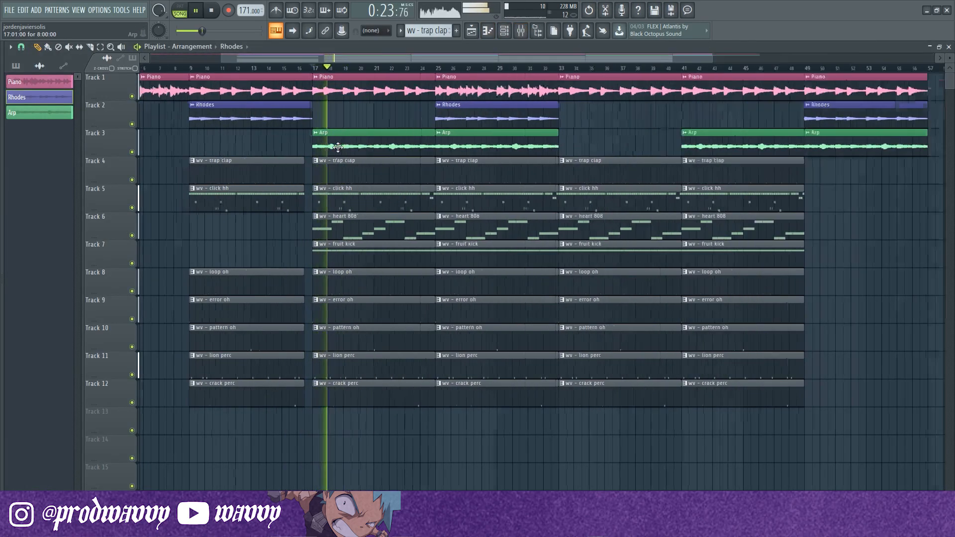
pyautogui.scroll(-2, 344, 146)
pyautogui.rightClick(438, 142)
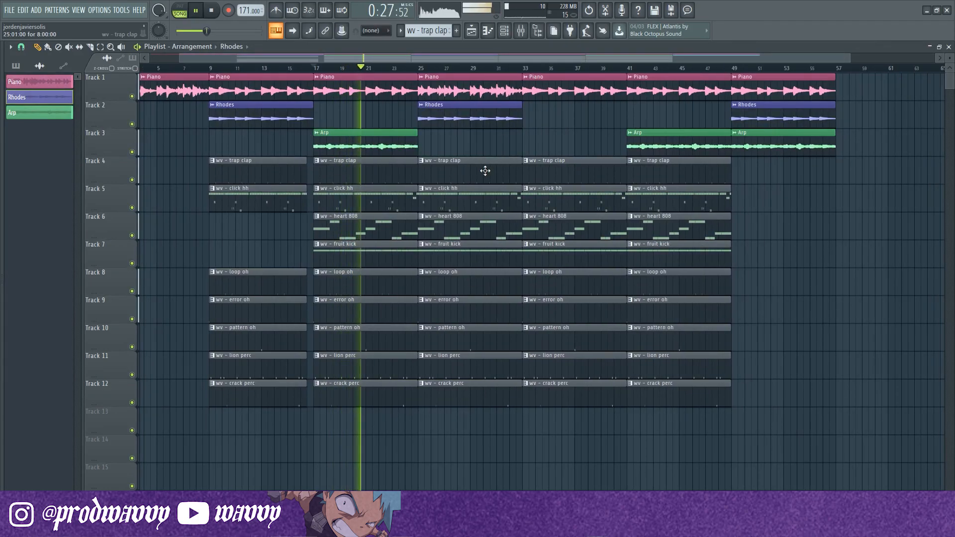
pyautogui.scroll(-2, 393, 186)
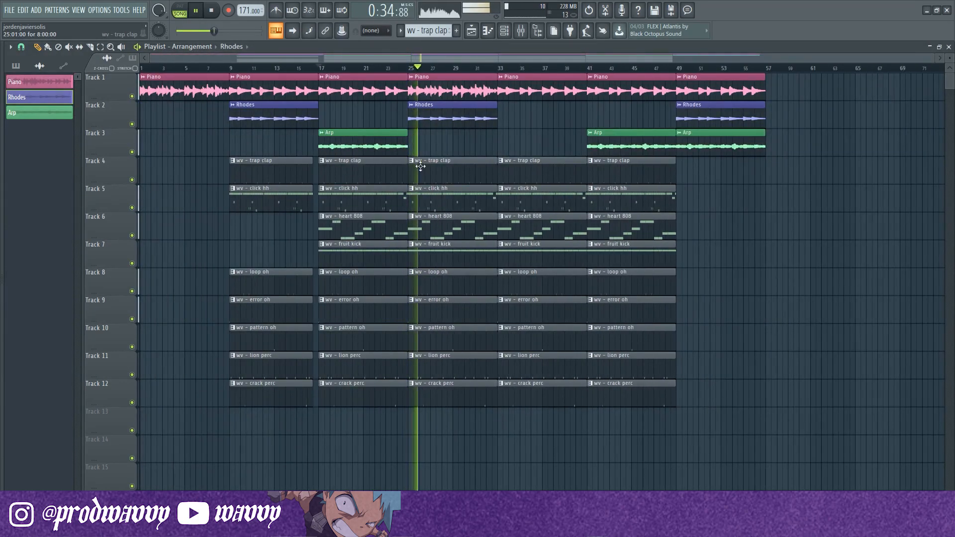
pyautogui.scroll(2, 497, 239)
pyautogui.scroll(-2, 423, 338)
pyautogui.rightClick(390, 384)
# - Remove the wv - fruit kick, wv - crack perc and wv - lion perc clips in bars 33 to 40
pyautogui.scroll(2, 556, 356)
pyautogui.rightClick(522, 253)
pyautogui.scroll(-2, 487, 268)
pyautogui.scroll(2, 529, 295)
pyautogui.rightClick(543, 389)
pyautogui.rightClick(545, 370)
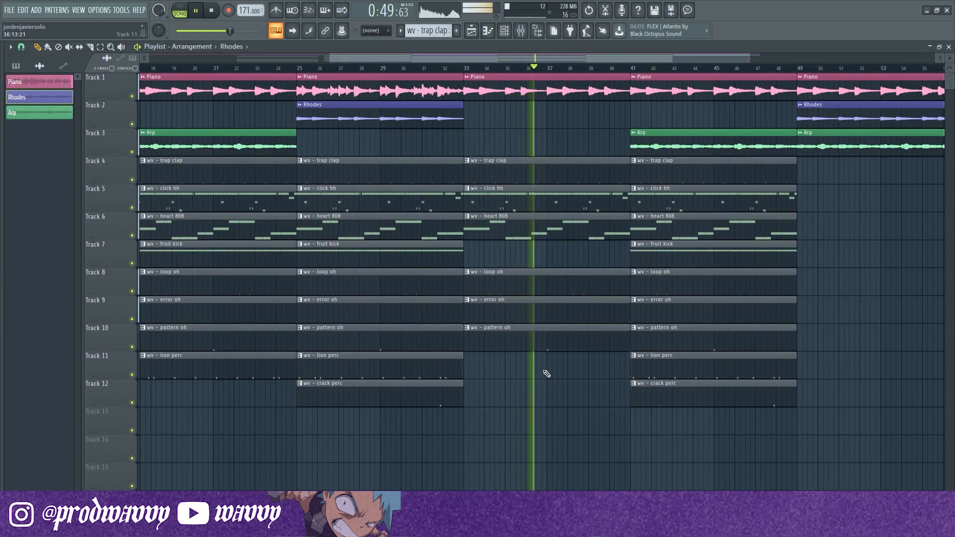
# - Cut the last half bar before bar 41 from the drum clips on Tracks 5 to 10
pyautogui.scroll(-2, 547, 368)
pyautogui.scroll(4, 584, 298)
pyautogui.moveTo(549, 343); pyautogui.dragTo(567, 199)
pyautogui.moveTo(591, 213); pyautogui.dragTo(582, 215)
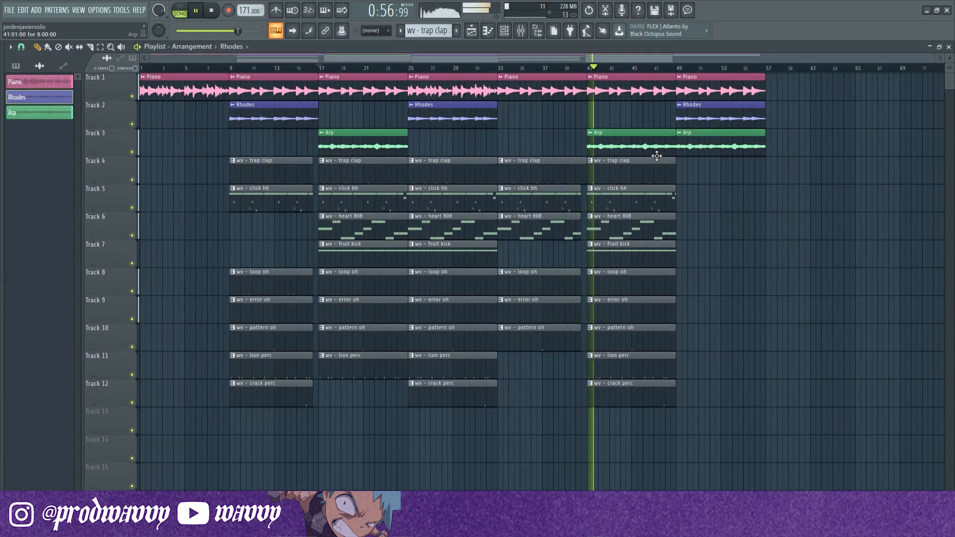
# - Duplicate the drum clips of bars 41 to 48 through bar 64 and remove the wv - crack perc clip in bars 41 to 48
pyautogui.hotkey('ctrl', 'b')
pyautogui.hotkey('ctrl', 'b')
pyautogui.scroll(3, 587, 388)
pyautogui.rightClick(601, 392)
pyautogui.scroll(-3, 572, 318)
pyautogui.scroll(2, 647, 214)
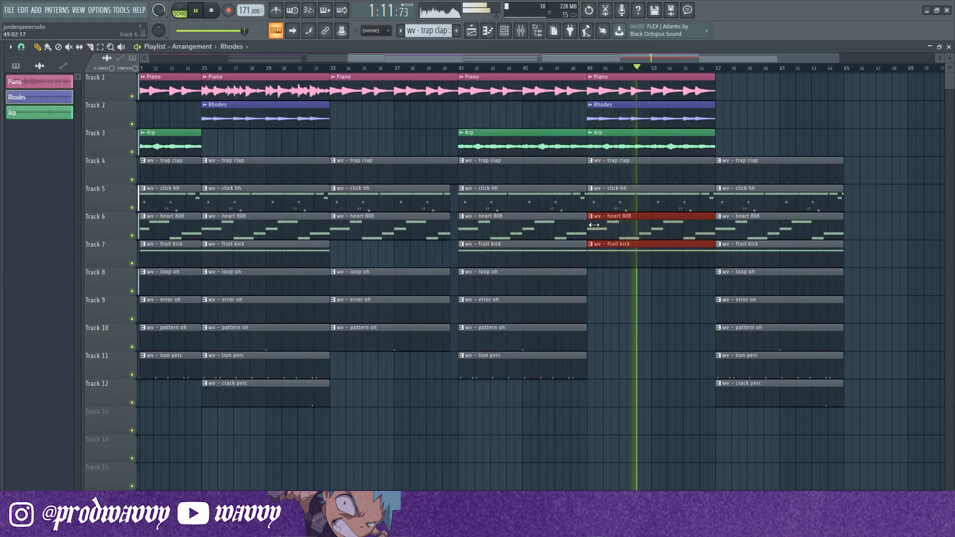
# - Move the loop oh, error oh, pattern oh, lion perc and crack perc clips from bars 57 to 64 to bars 49 to 56
pyautogui.moveTo(769, 311); pyautogui.dragTo(640, 313)
pyautogui.press('space')
pyautogui.moveTo(704, 335); pyautogui.dragTo(744, 396)
pyautogui.moveTo(749, 360); pyautogui.dragTo(620, 360)
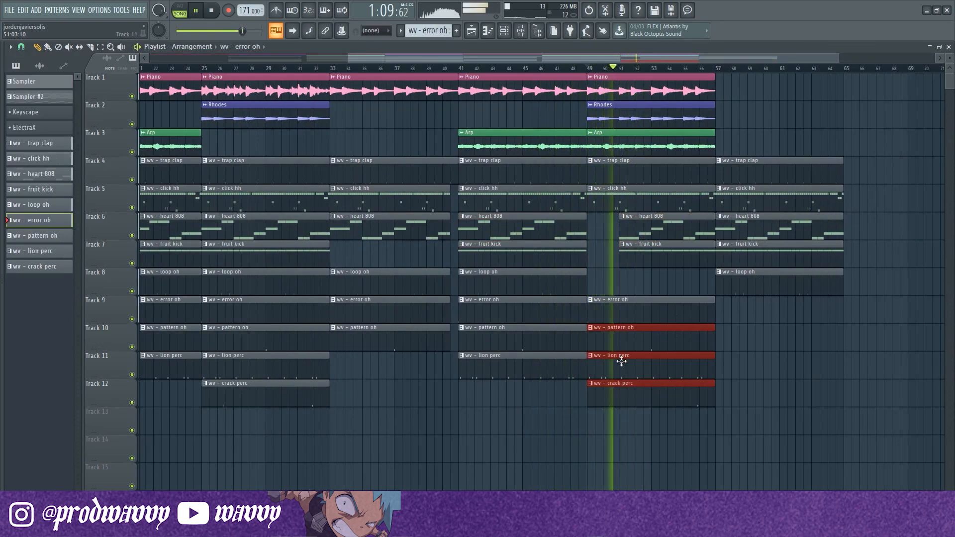
pyautogui.moveTo(750, 285); pyautogui.dragTo(622, 286)
pyautogui.press('space')
pyautogui.press('space')
# - Remove the wv - crack perc clip in bars 49 to 56 and all remaining drum clips in bars 57 to 64
pyautogui.scroll(3, 617, 318)
pyautogui.scroll(-3, 659, 353)
pyautogui.rightClick(669, 388)
pyautogui.rightClick(722, 253)
pyautogui.rightClick(721, 226)
pyautogui.rightClick(721, 199)
pyautogui.rightClick(721, 171)
# - Fill bars 57 to 64 with Piano and Rhodes clips and duplicate all clips of bars 17 to 64 from bar 65 onward
pyautogui.moveTo(293, 117)
pyautogui.mouseDown()
pyautogui.moveTo(249, 84)
pyautogui.moveTo(746, 105)
pyautogui.mouseUp()
pyautogui.moveTo(784, 68); pyautogui.dragTo(302, 68)
pyautogui.hotkey('ctrl', 'b')
pyautogui.scroll(-3, 379, 335)
pyautogui.scroll(2, 462, 318)
pyautogui.scroll(-2, 546, 303)
pyautogui.scroll(2, 545, 303)
pyautogui.scroll(-2, 545, 303)
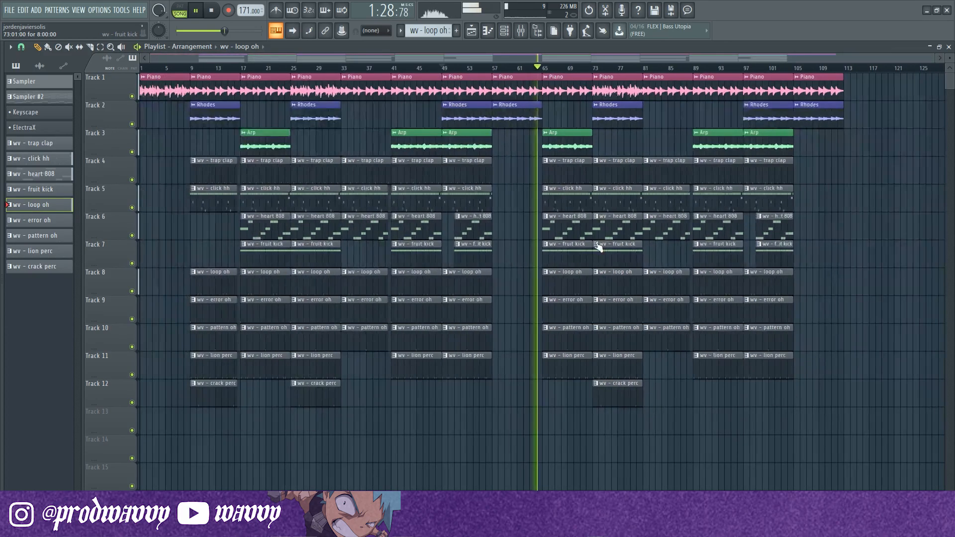
# - Cut the last half bar from the Track 5 to 11 drum clips in bars 65 to 72 and bars 17 to 24
pyautogui.scroll(4, 611, 255)
pyautogui.moveTo(531, 388); pyautogui.dragTo(526, 202)
pyautogui.moveTo(556, 228); pyautogui.dragTo(546, 230)
pyautogui.scroll(-4, 545, 230)
pyautogui.scroll(3, 245, 221)
pyautogui.moveTo(343, 378); pyautogui.dragTo(343, 201)
pyautogui.moveTo(367, 220); pyautogui.dragTo(359, 219)
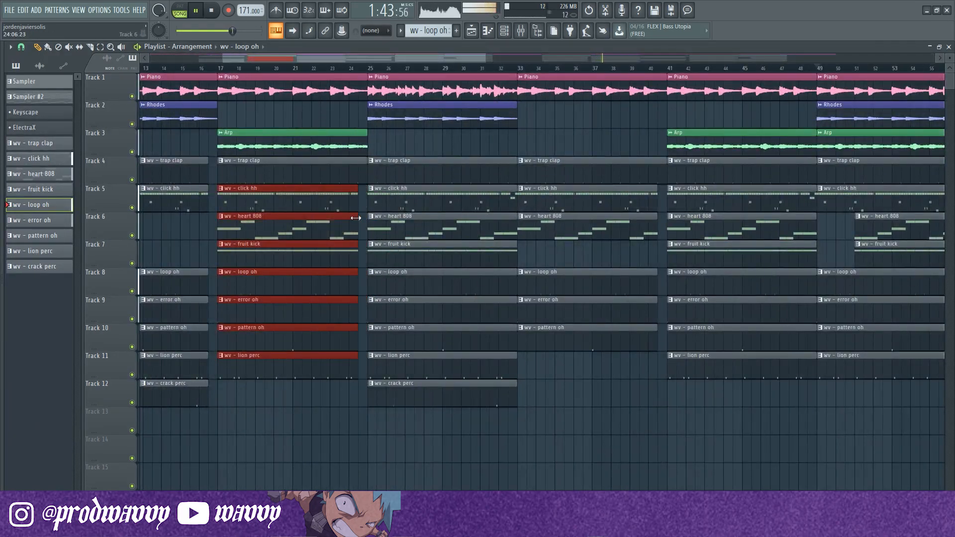
# - Delete the drum clips in bars 81 to 88 and every clip from bar 97 onward
pyautogui.scroll(-4, 358, 219)
pyautogui.scroll(-2, 618, 249)
pyautogui.moveTo(528, 468); pyautogui.dragTo(599, 120)
pyautogui.press('Delete')
pyautogui.moveTo(865, 87); pyautogui.dragTo(742, 416)
pyautogui.press('Delete')
# - Fill bars 81 to 96 with Rhodes clips on Track 2 and remove the Arp clip in bars 89 to 96
pyautogui.scroll(2, 599, 228)
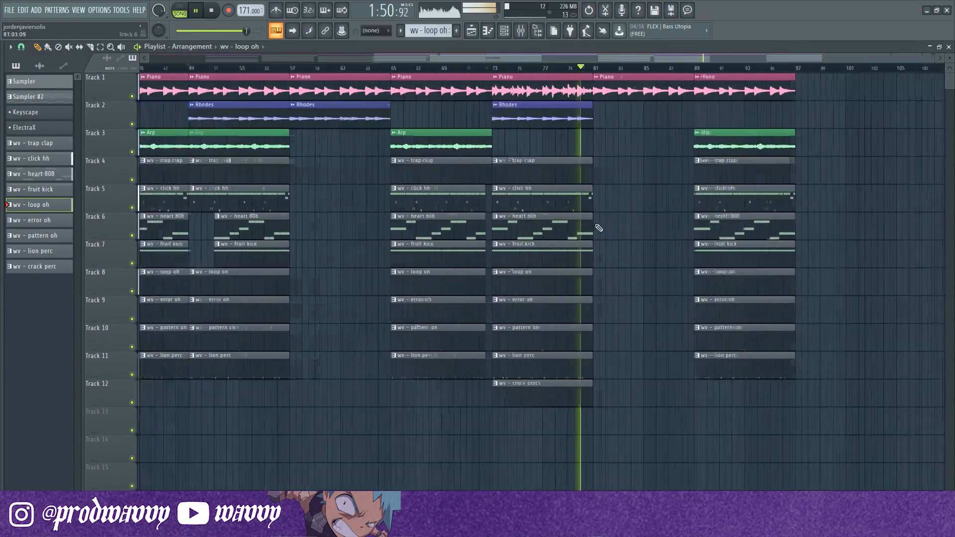
pyautogui.scroll(-4, 599, 228)
pyautogui.click(697, 119)
pyautogui.click(719, 120)
pyautogui.moveTo(754, 121); pyautogui.dragTo(811, 121)
pyautogui.rightClick(803, 144)
# - Replace the Piano clip in bars 89 to 96 with a copy of the one in bars 73 to 80 and stop playback
pyautogui.rightClick(801, 91)
pyautogui.click(689, 90)
pyautogui.click(798, 90)
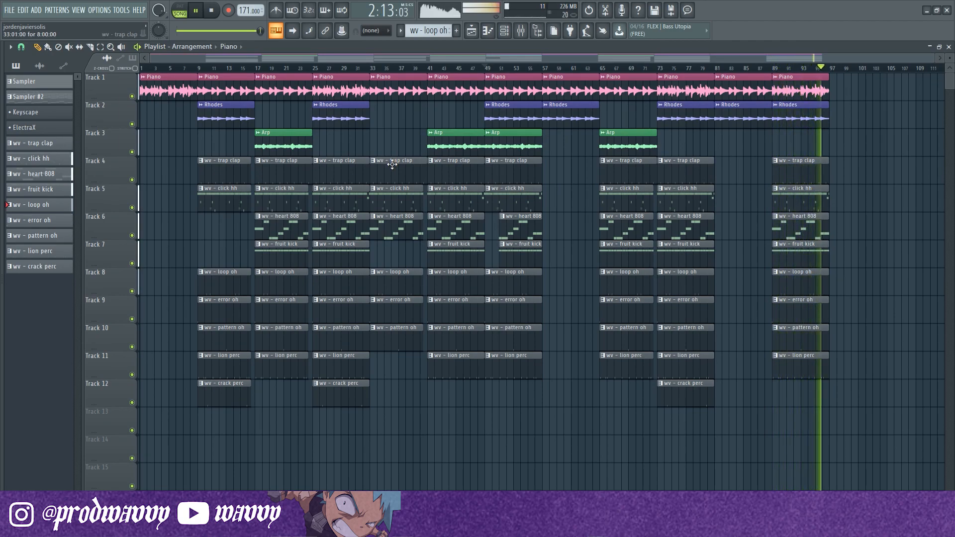
pyautogui.click(209, 17)
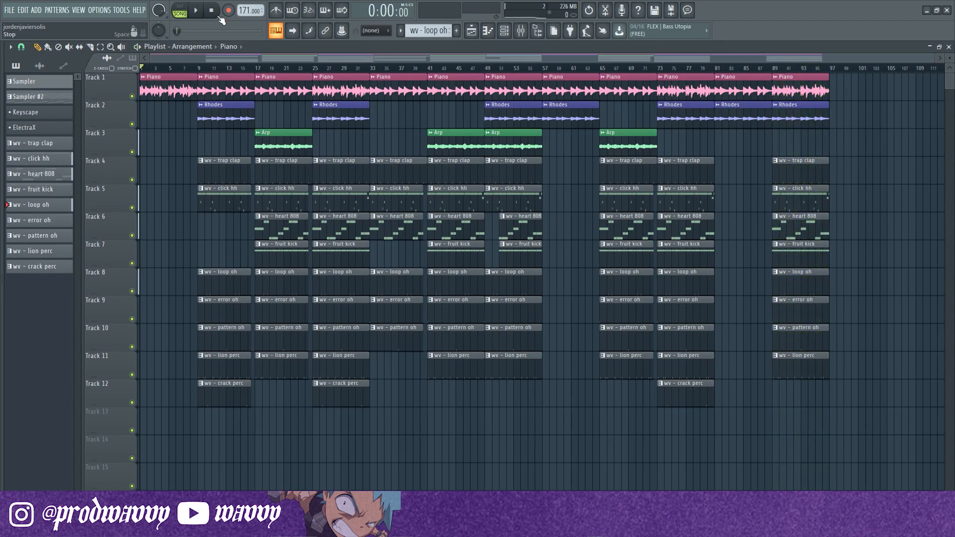
# - Create an automation clip for the master track's volume and place it on Track 14
pyautogui.click(504, 34)
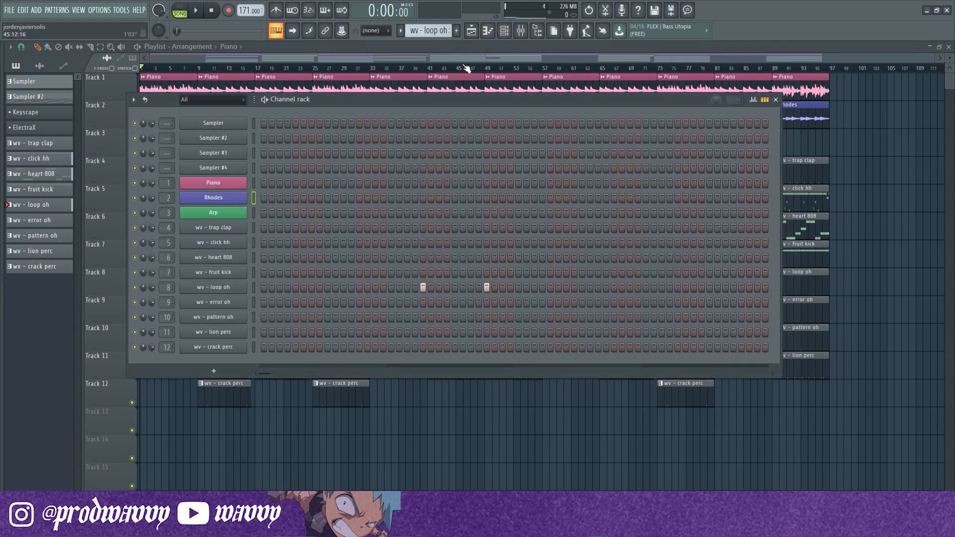
pyautogui.click(504, 34)
pyautogui.click(521, 32)
pyautogui.click(120, 148)
pyautogui.click(83, 145)
pyautogui.click(43, 138)
pyautogui.rightClick(33, 277)
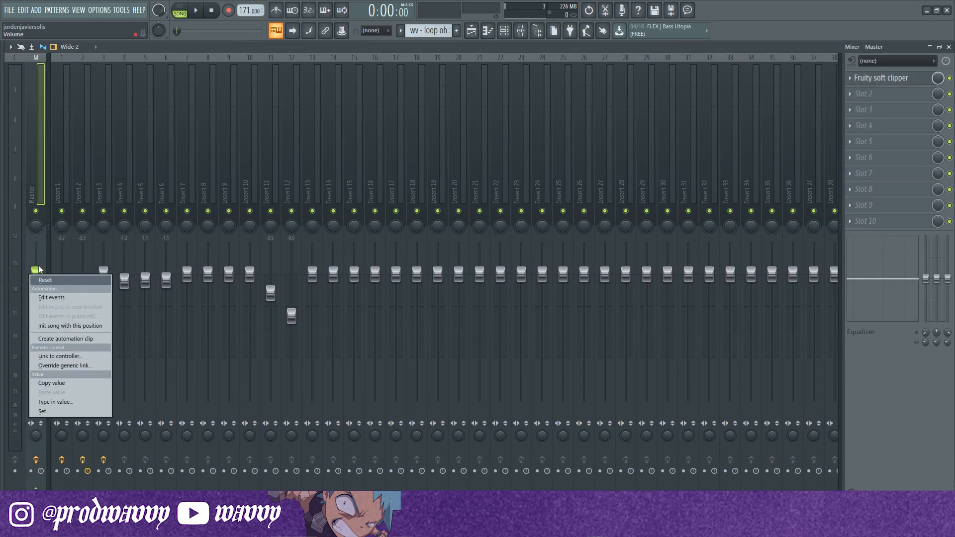
pyautogui.click(61, 337)
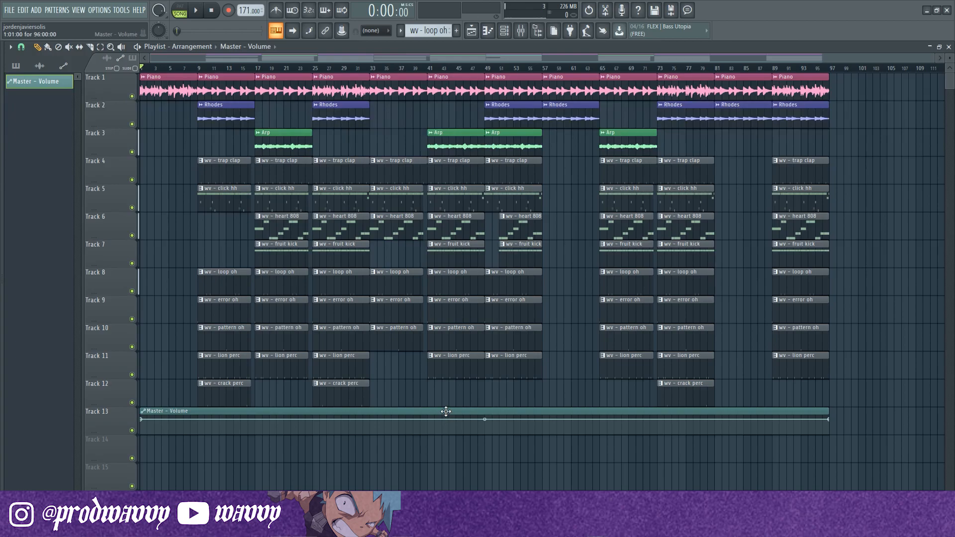
pyautogui.moveTo(445, 412); pyautogui.dragTo(437, 450)
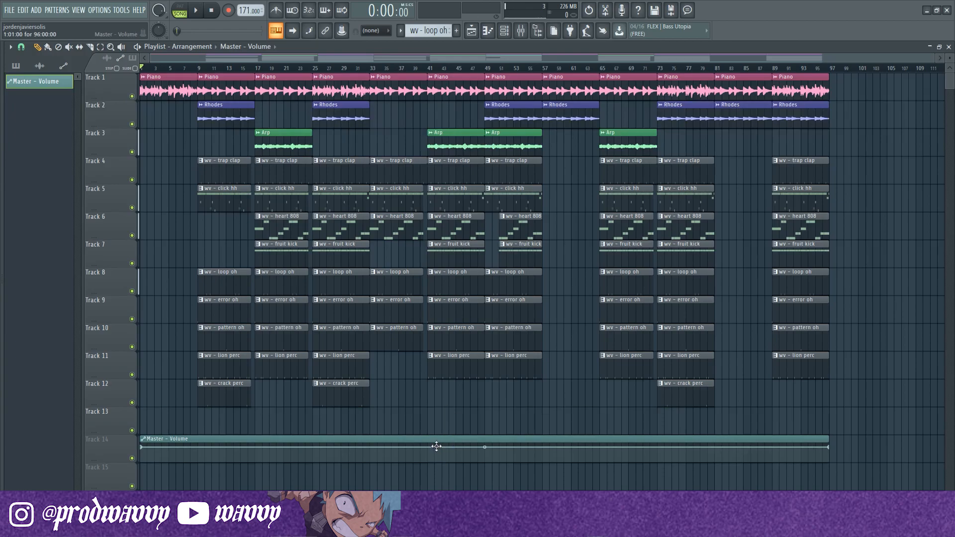
# - Add a point at bar 81 in the Master - Volume automation and give it the end point's copied value
pyautogui.scroll(-5, 842, 326)
pyautogui.scroll(5, 841, 326)
pyautogui.scroll(3, 793, 326)
pyautogui.scroll(-1, 802, 378)
pyautogui.scroll(2, 802, 381)
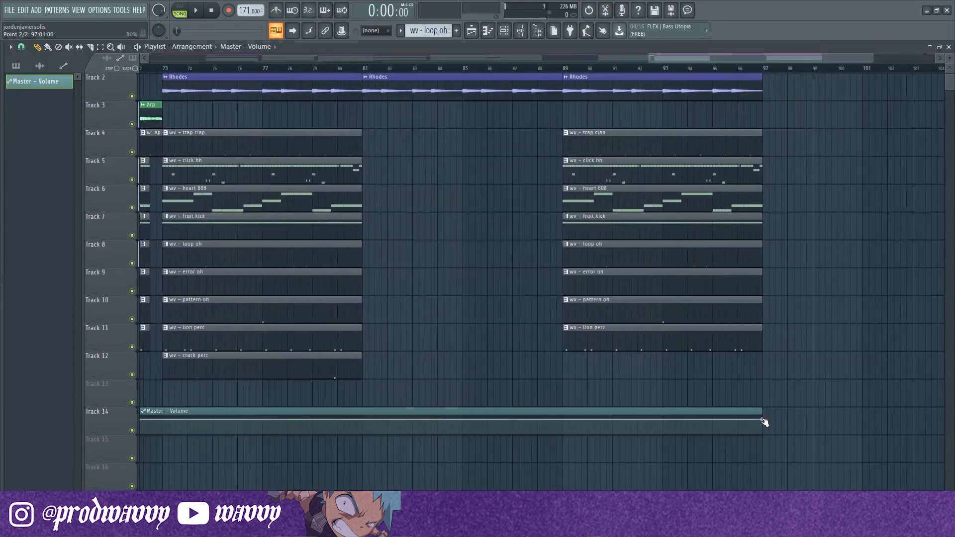
pyautogui.rightClick(763, 420)
pyautogui.click(781, 482)
pyautogui.click(362, 420)
pyautogui.rightClick(361, 420)
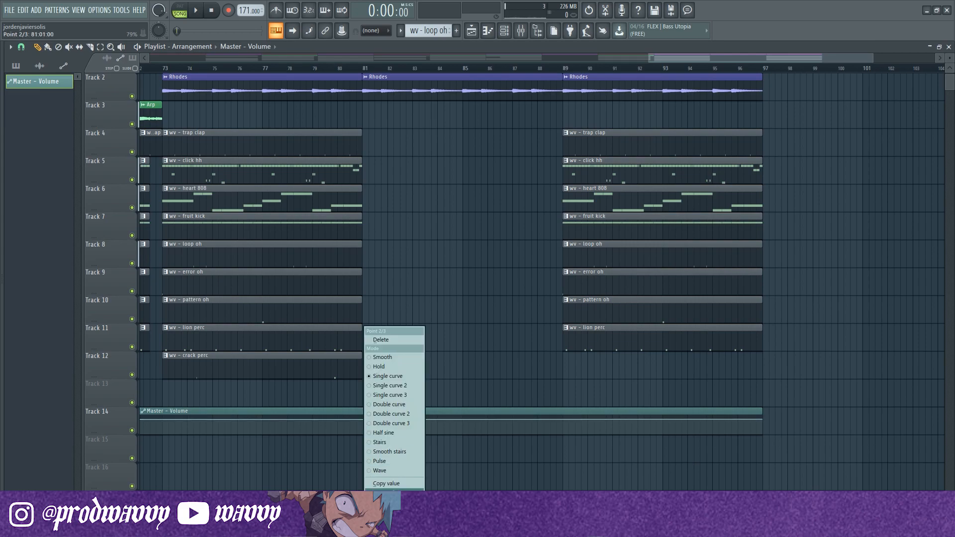
pyautogui.click(380, 492)
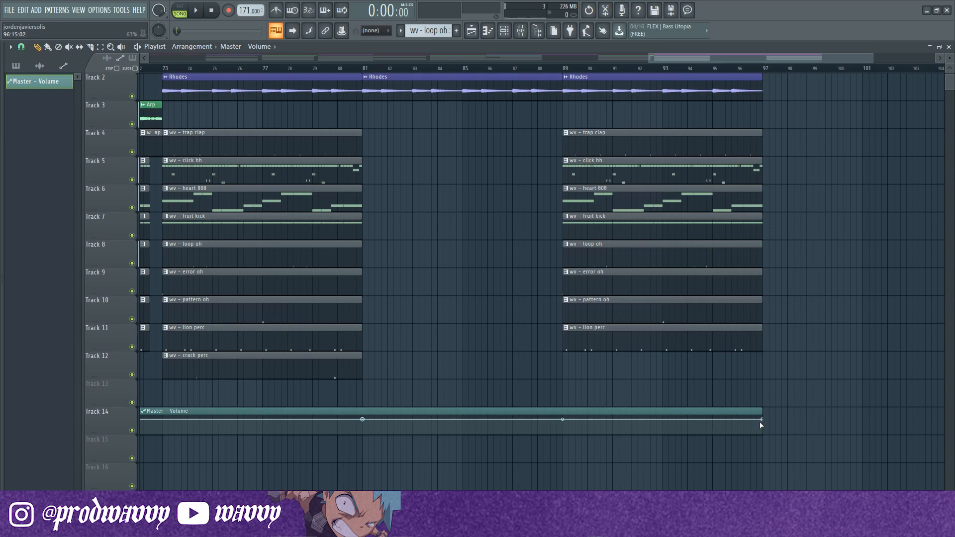
# - Lower the Master - Volume end point at bar 97 to the minimum, making a fade-out from bar 81
pyautogui.moveTo(765, 421); pyautogui.dragTo(764, 437)
pyautogui.scroll(-5, 625, 330)
pyautogui.scroll(1, 670, 303)
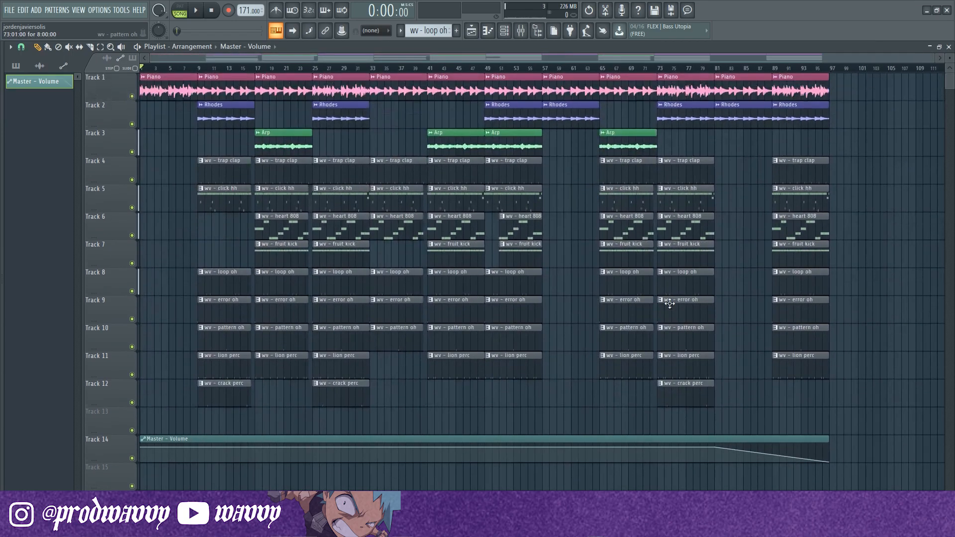
# - Create an automation clip for the mix level of the Parametric EQ 2 on mixer Insert 1
pyautogui.click(522, 31)
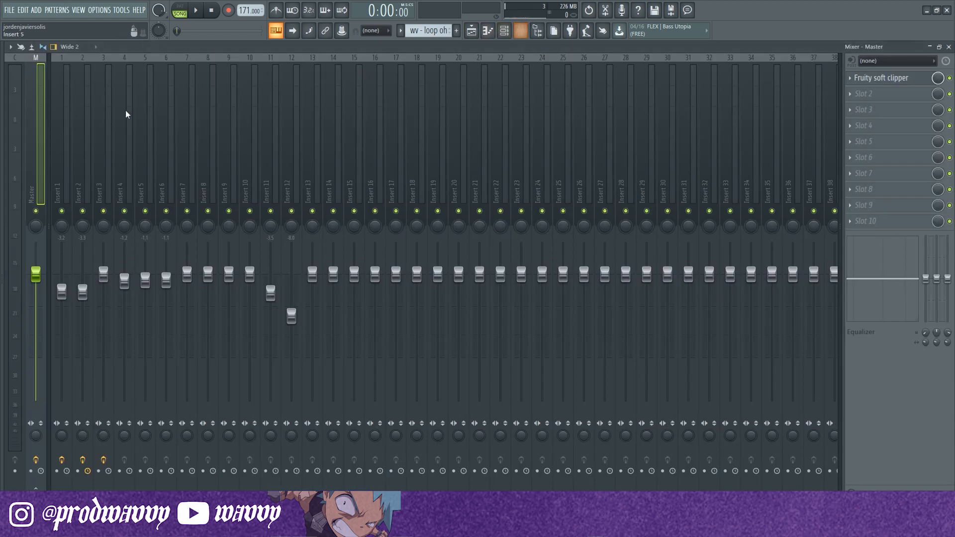
pyautogui.click(63, 95)
pyautogui.rightClick(938, 80)
pyautogui.click(916, 143)
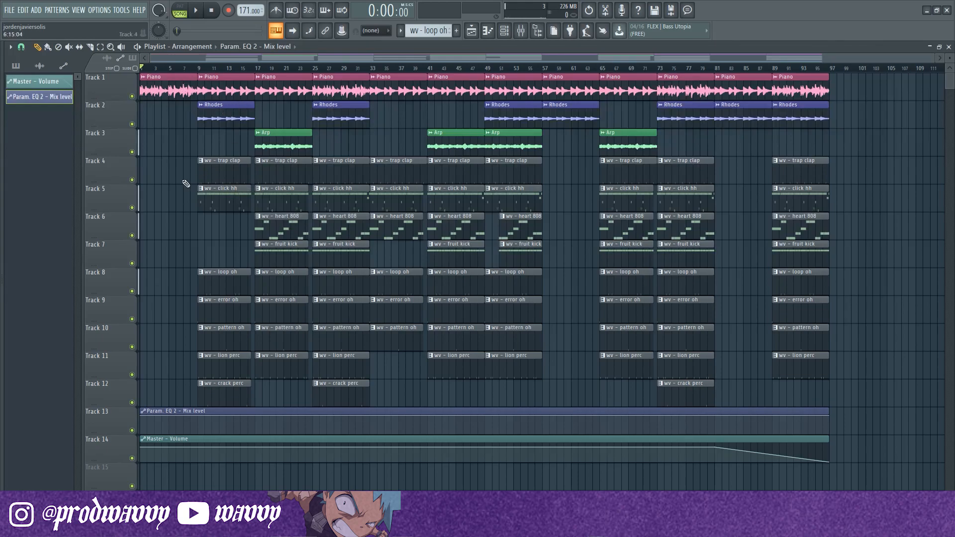
# - Shape the Param. EQ 2 - Mix level automation to start at the minimum and jump to the maximum at bar 17
pyautogui.scroll(-4, 164, 218)
pyautogui.keyDown('ctrl'); pyautogui.scroll(6, 149, 305); pyautogui.keyUp('ctrl')
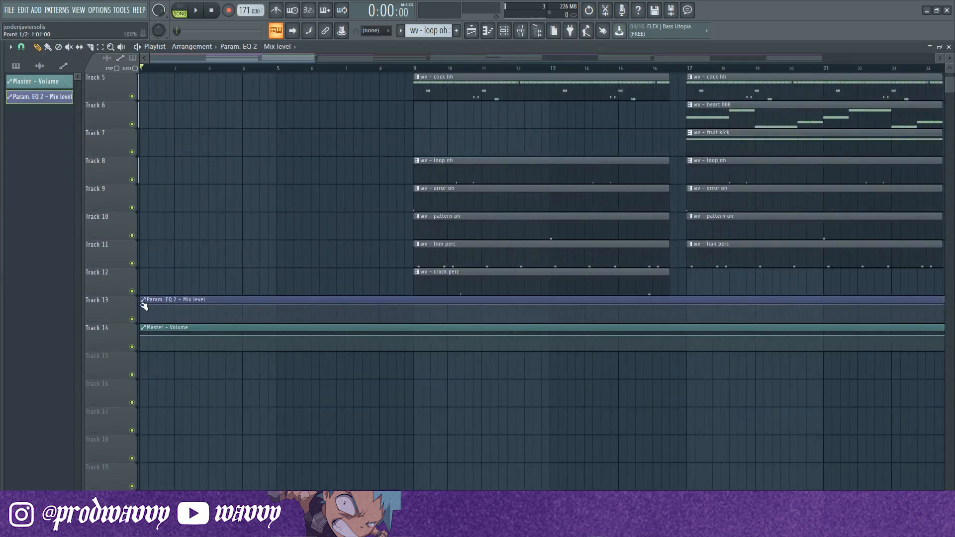
pyautogui.moveTo(144, 306); pyautogui.dragTo(142, 341)
pyautogui.moveTo(689, 327); pyautogui.dragTo(687, 300)
pyautogui.scroll(4, 599, 267)
pyautogui.keyDown('ctrl'); pyautogui.scroll(-6, 422, 204); pyautogui.keyUp('ctrl')
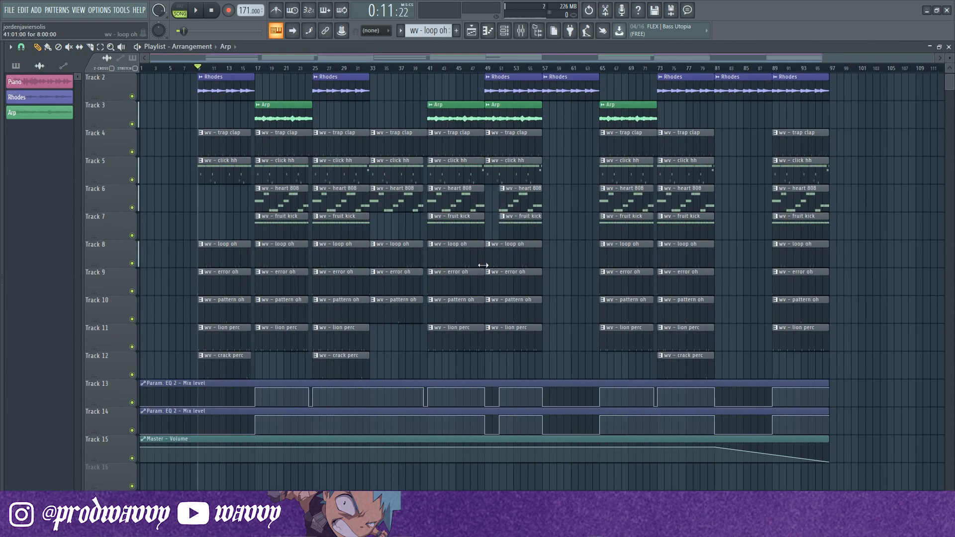
# - Pause playback and view the whole arrangement down to the vocal tag and riser clips on Track 16
pyautogui.scroll(1, 399, 253)
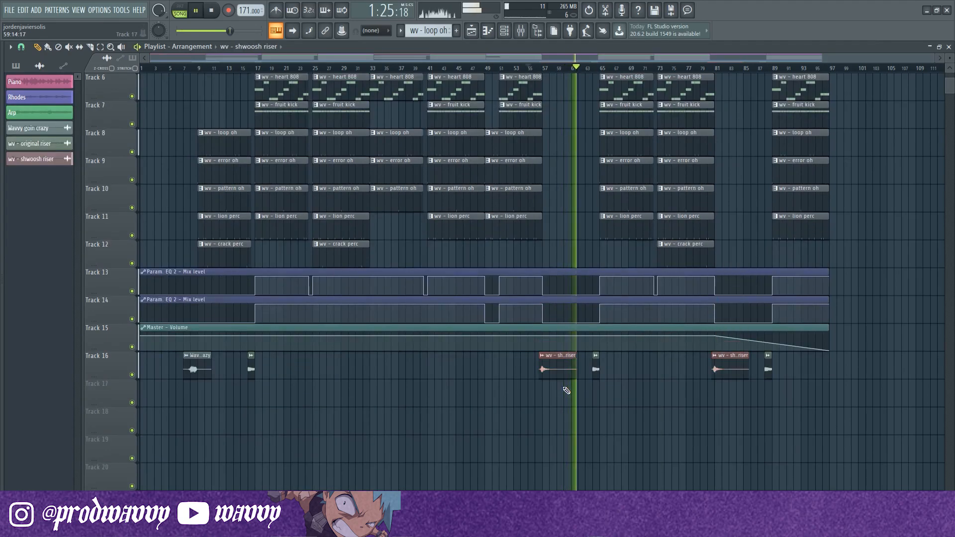
pyautogui.scroll(5, 544, 287)
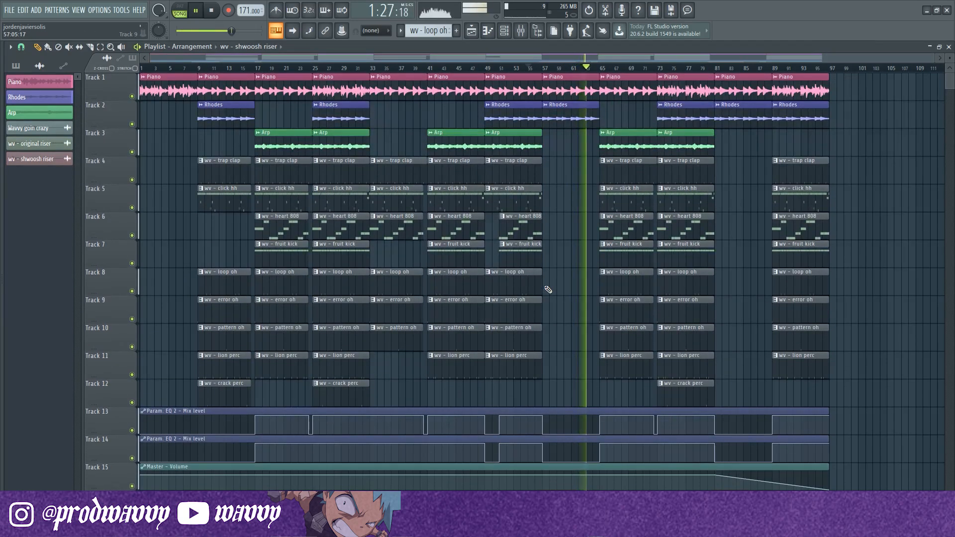
pyautogui.scroll(2, 547, 289)
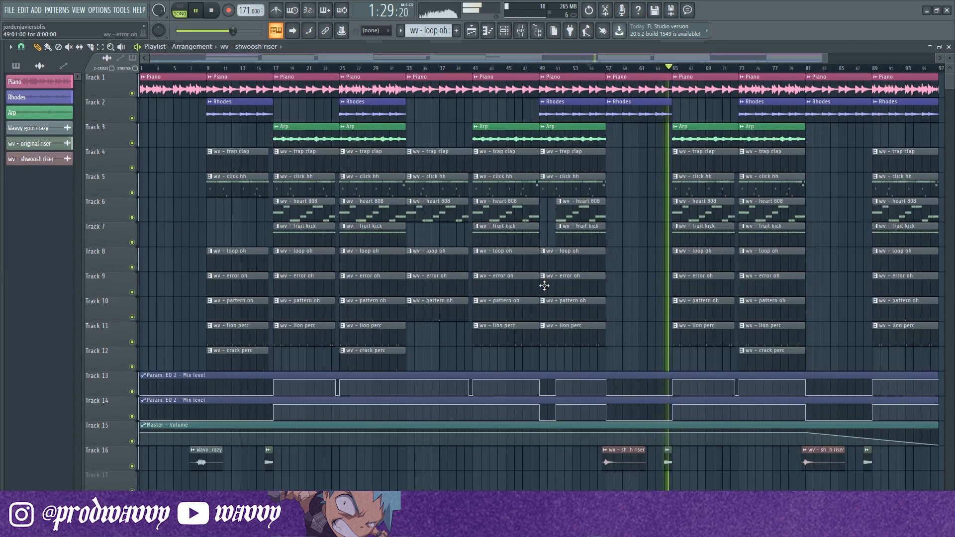
pyautogui.press('space')
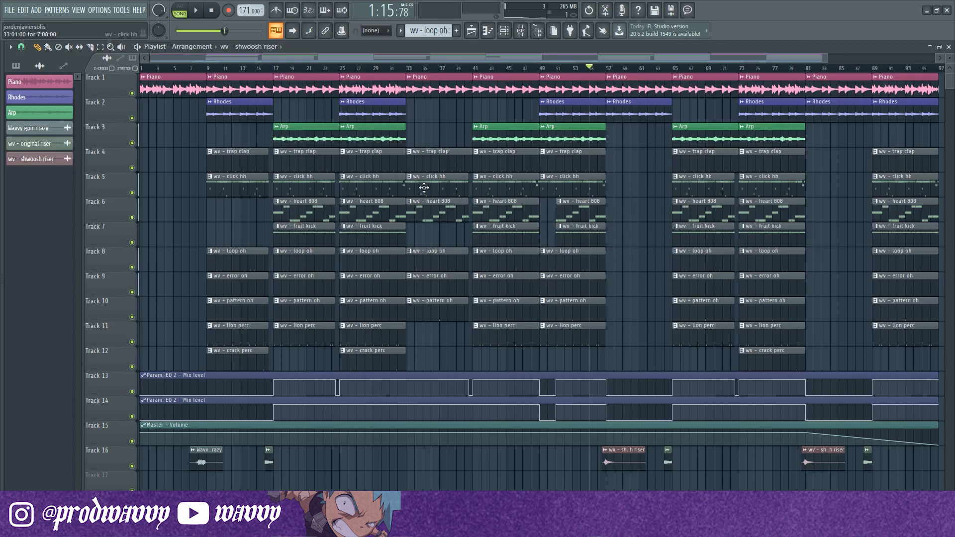
pyautogui.moveTo(184, 152); pyautogui.dragTo(625, 368)
pyautogui.click(452, 281)
# - Examine the drum gaps before section changes, the EQ and Master - Volume automation, and the riser clips, with playback stopped
pyautogui.scroll(4, 370, 87)
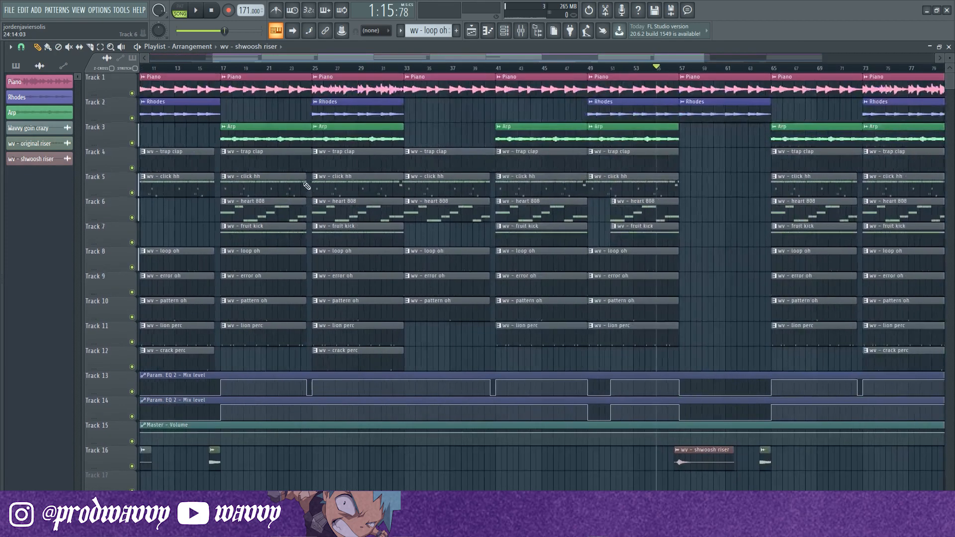
pyautogui.scroll(-4, 314, 186)
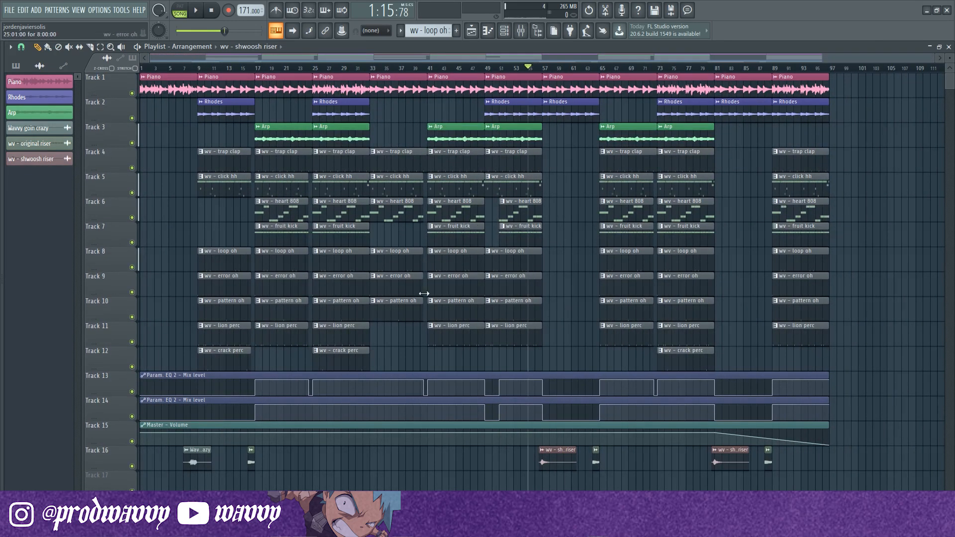
pyautogui.scroll(-3, 398, 293)
pyautogui.scroll(10, 366, 385)
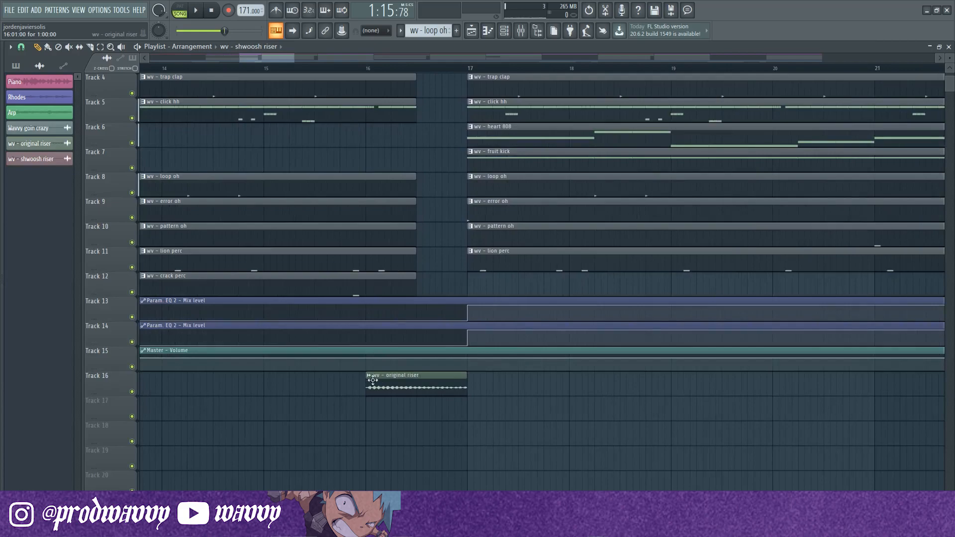
pyautogui.scroll(3, 398, 382)
pyautogui.scroll(-6, 448, 387)
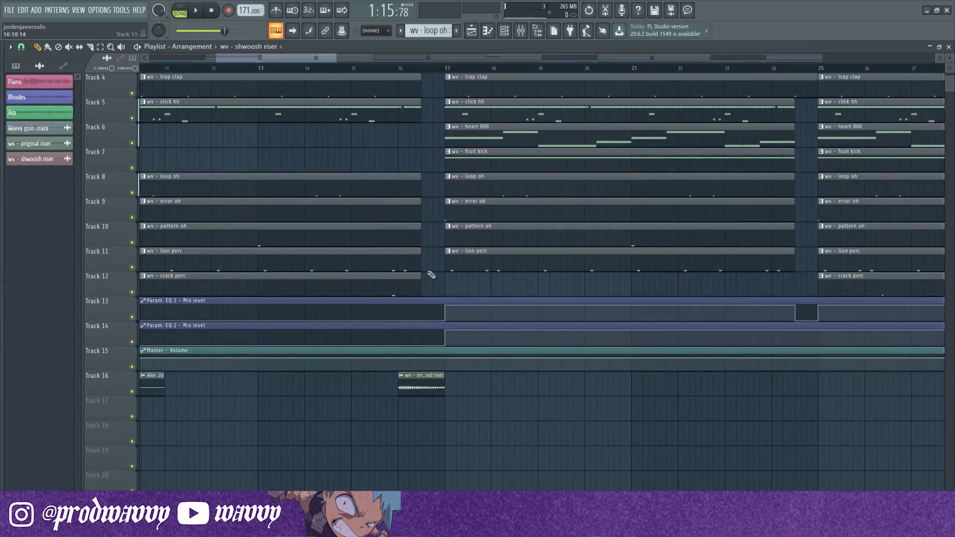
pyautogui.scroll(-7, 422, 309)
pyautogui.scroll(4, 587, 396)
pyautogui.scroll(-4, 490, 389)
pyautogui.scroll(-1, 517, 389)
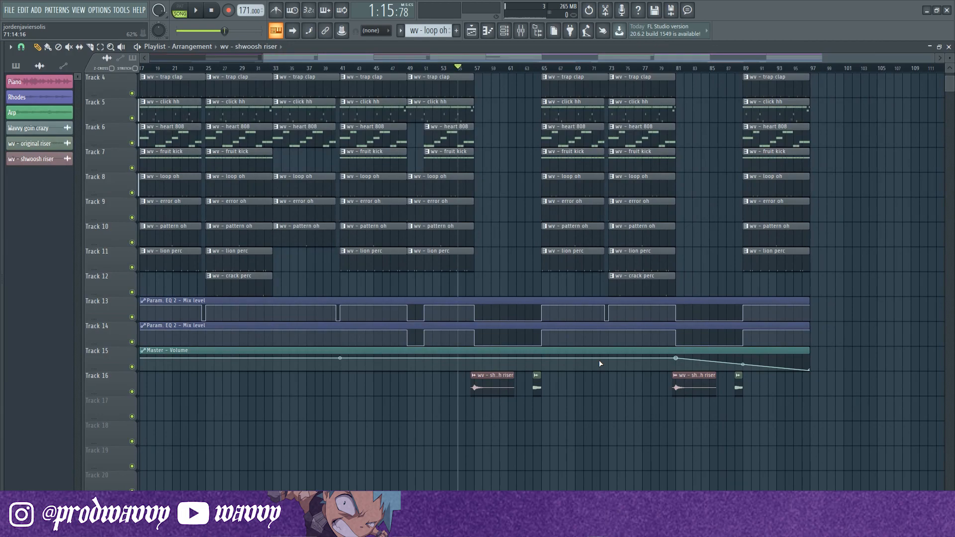
pyautogui.scroll(4, 557, 388)
pyautogui.scroll(-5, 437, 398)
pyautogui.scroll(3, 421, 372)
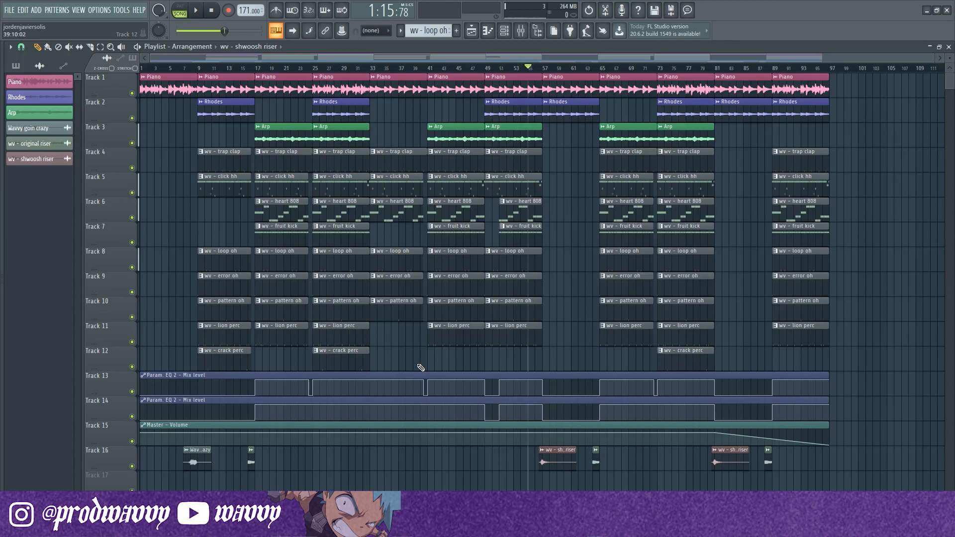
pyautogui.click(212, 10)
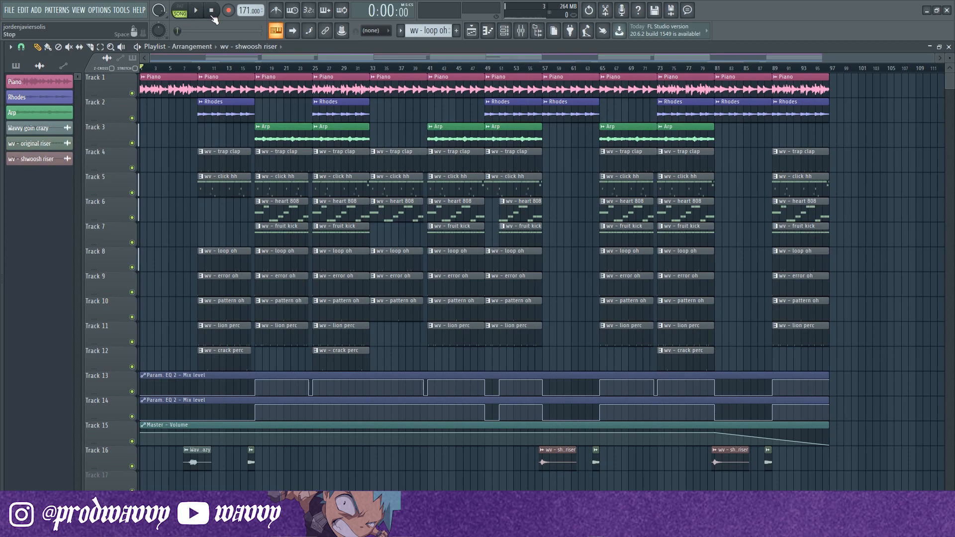